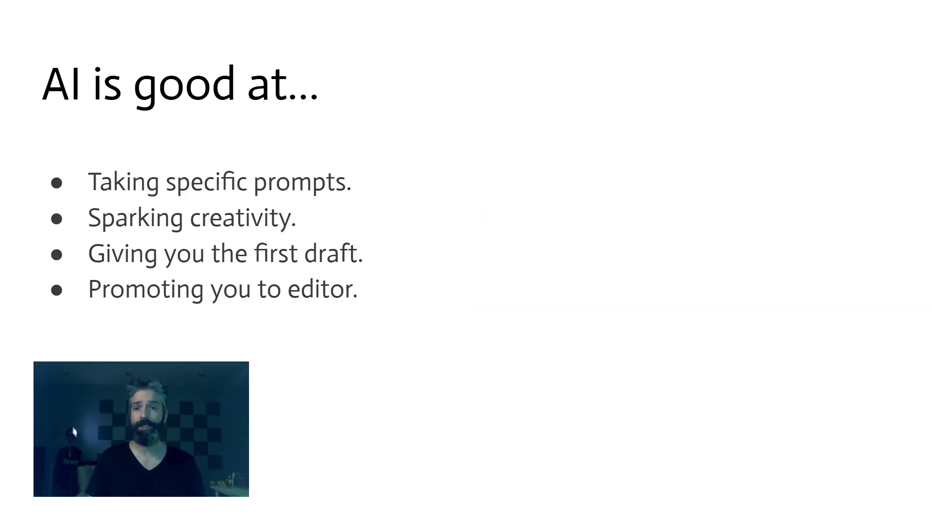
Advance to the 'AI is bad at' slide and reveal the next bullet on why AI suits blog posts
{"action": "key", "text": "Right"}
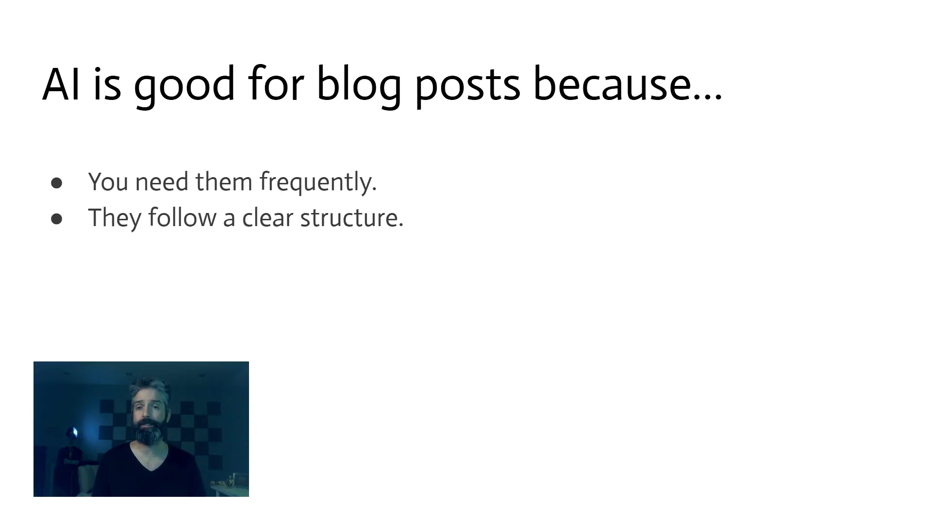
{"action": "left_click", "coordinate": [760, 306]}
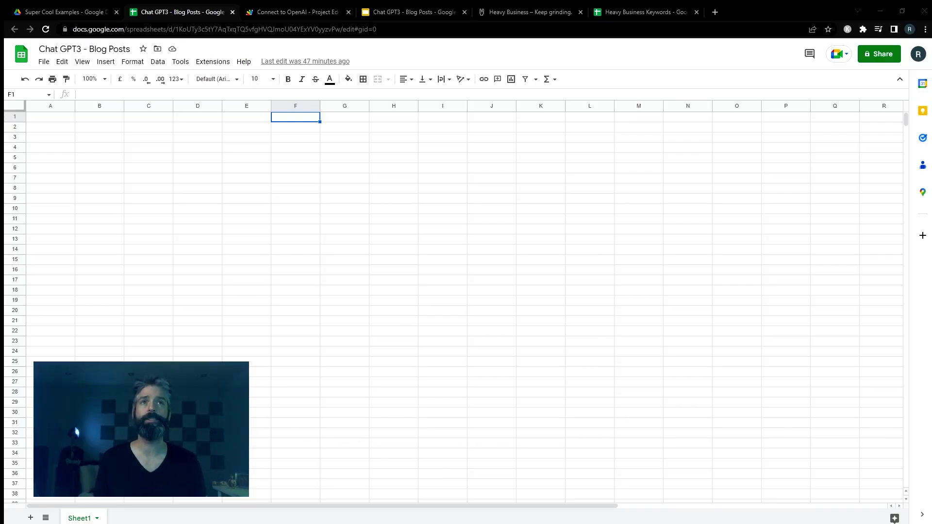
Test =AI("Who was the second prime minister of canada?") in column F, then delete the answer
{"action": "left_click", "coordinate": [295, 12]}
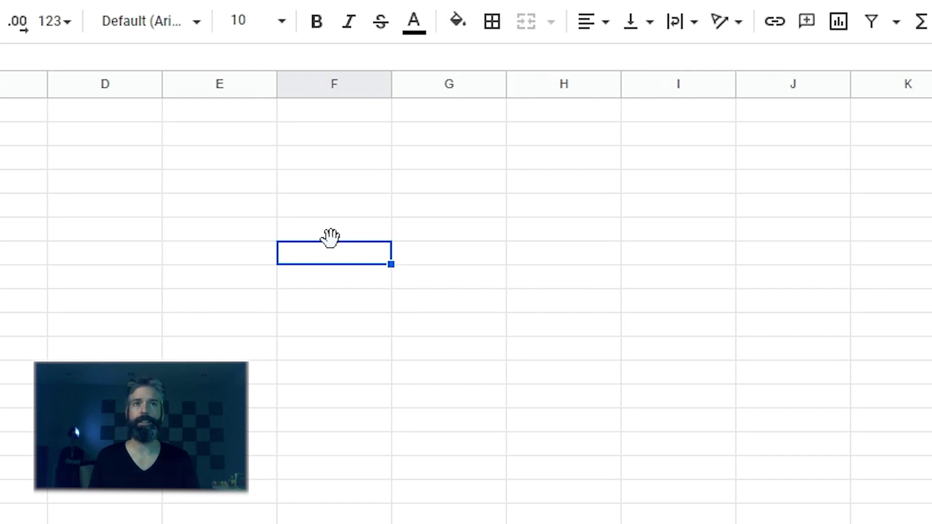
{"action": "type", "text": "=A"}
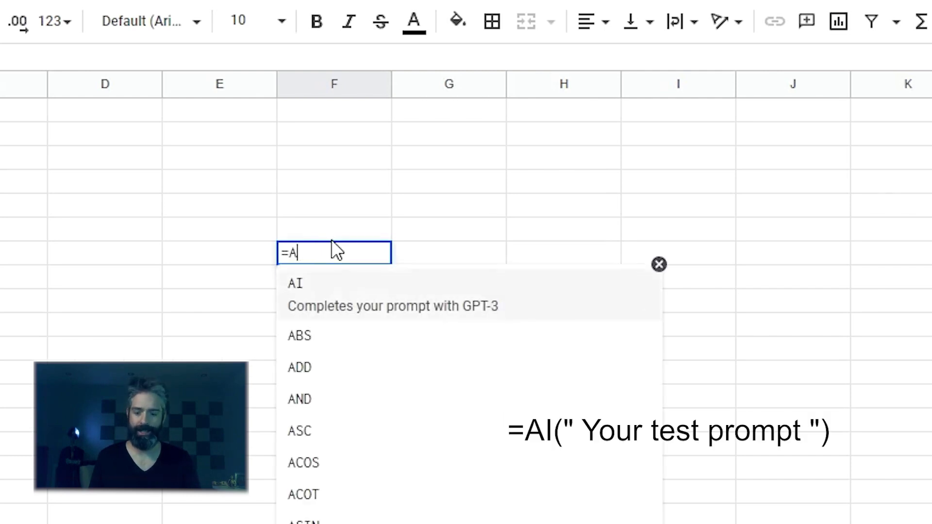
{"action": "type", "text": "I(\""}
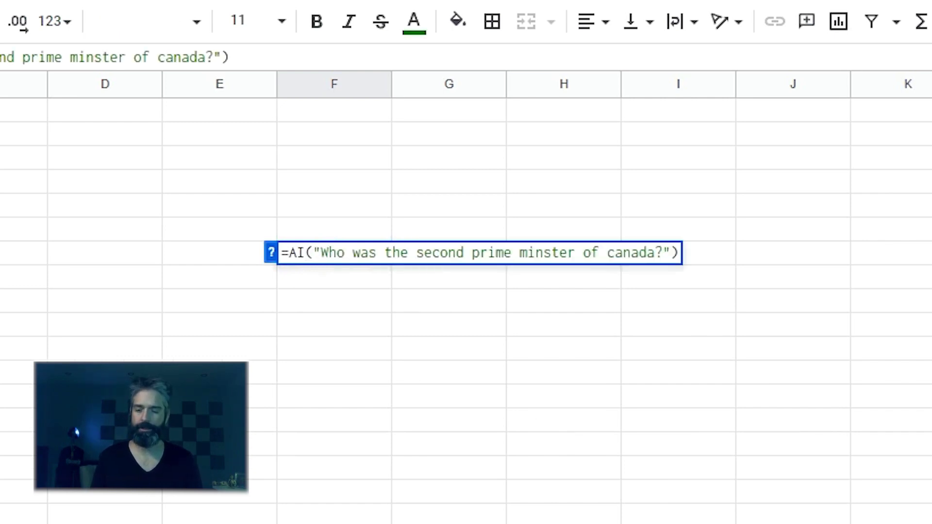
{"action": "key", "text": "Return"}
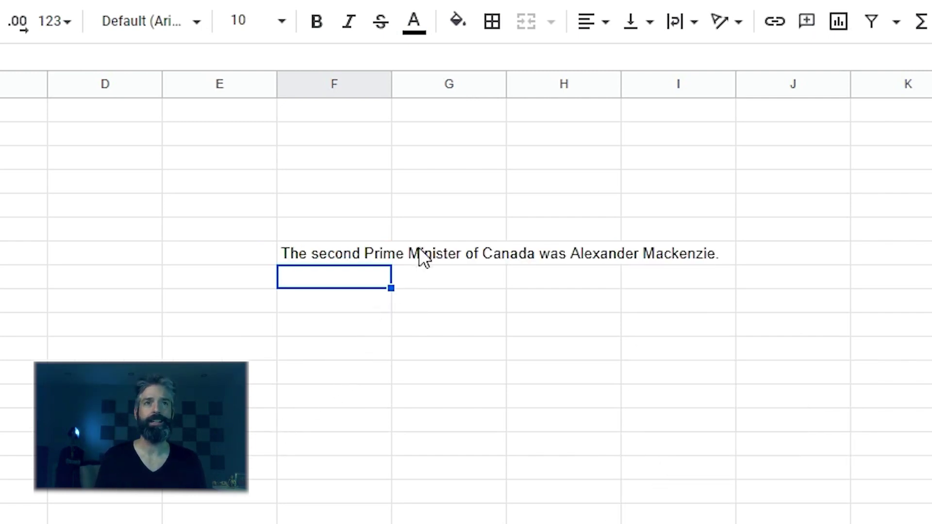
{"action": "left_click_drag", "start_coordinate": [357, 208], "coordinate": [329, 332]}
{"action": "key", "text": "Delete"}
{"action": "left_click", "coordinate": [341, 135]}
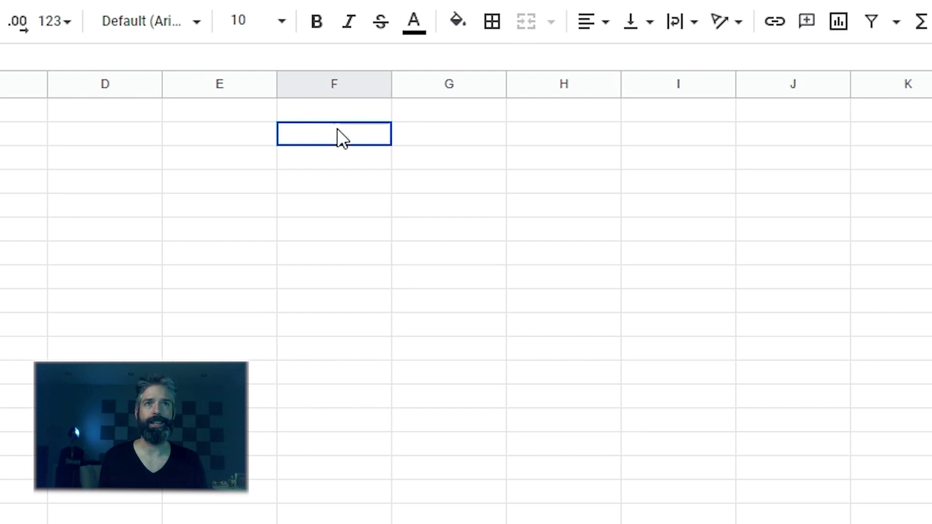
{"action": "left_click", "coordinate": [298, 12]}
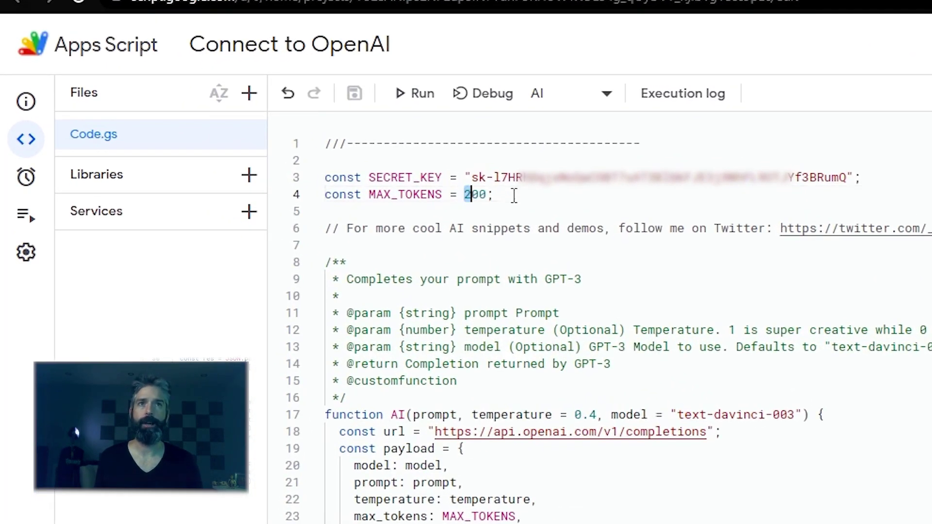
{"action": "type", "text": "9"}
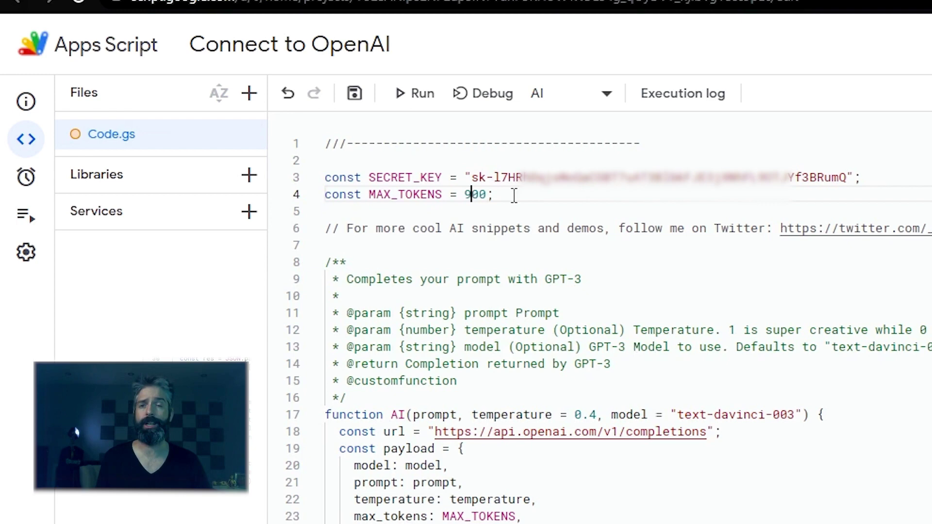
Change the AI function's default temperature on line 17 from 0.4 to 0.5
{"action": "double_click", "coordinate": [510, 415]}
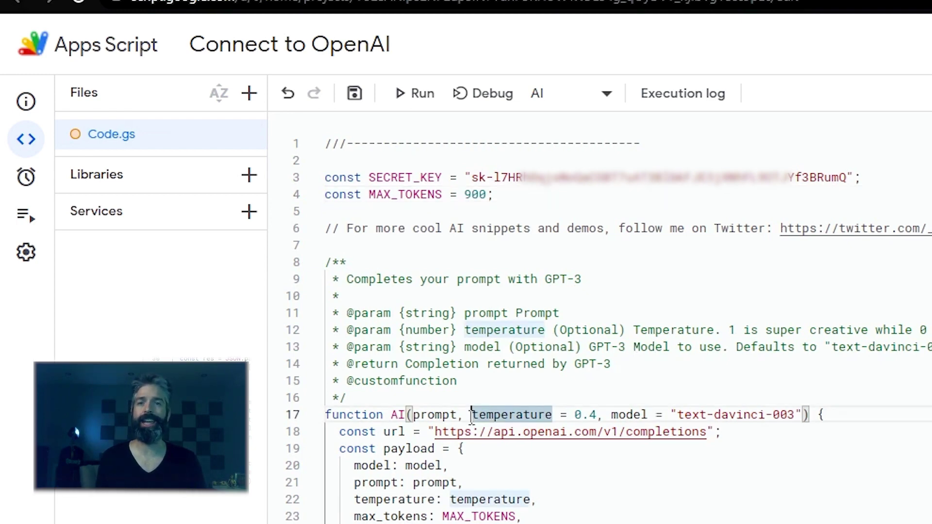
{"action": "left_click", "coordinate": [597, 415]}
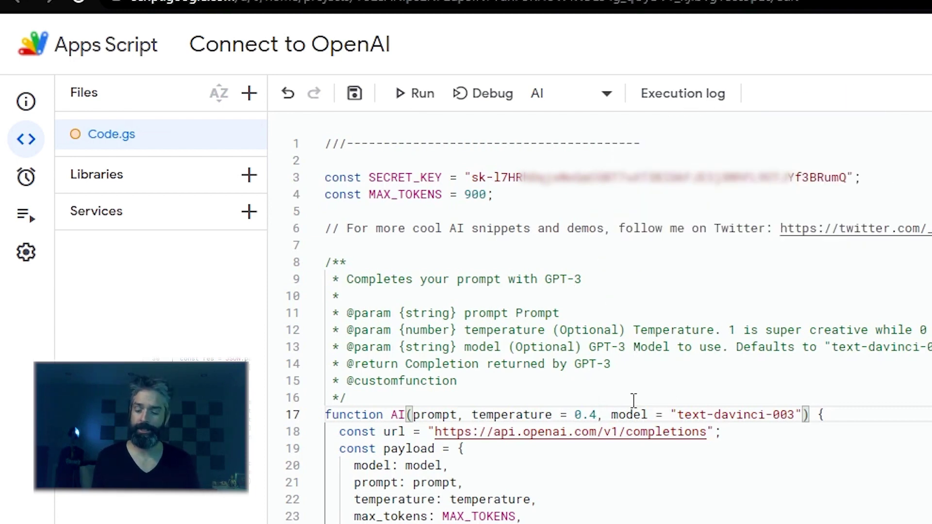
{"action": "key", "text": "BackSpace"}
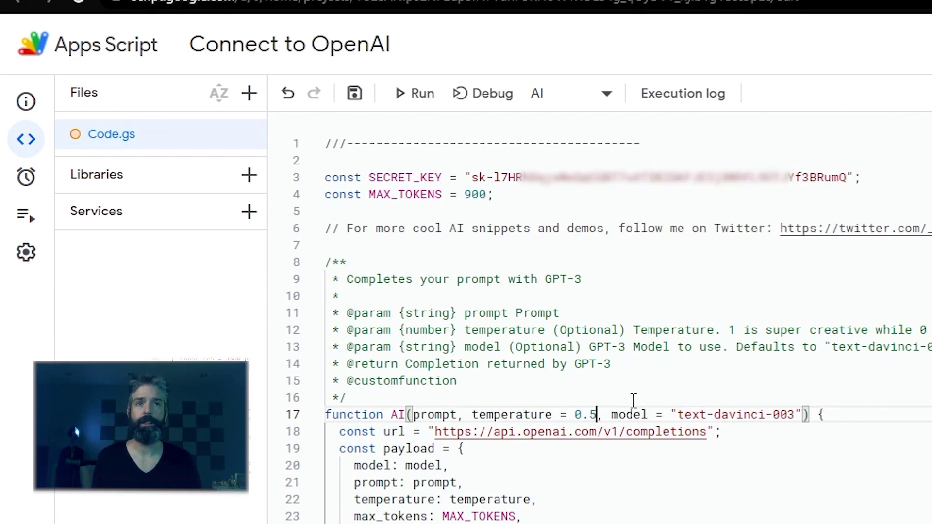
{"action": "type", "text": "5"}
{"action": "double_click", "coordinate": [624, 414]}
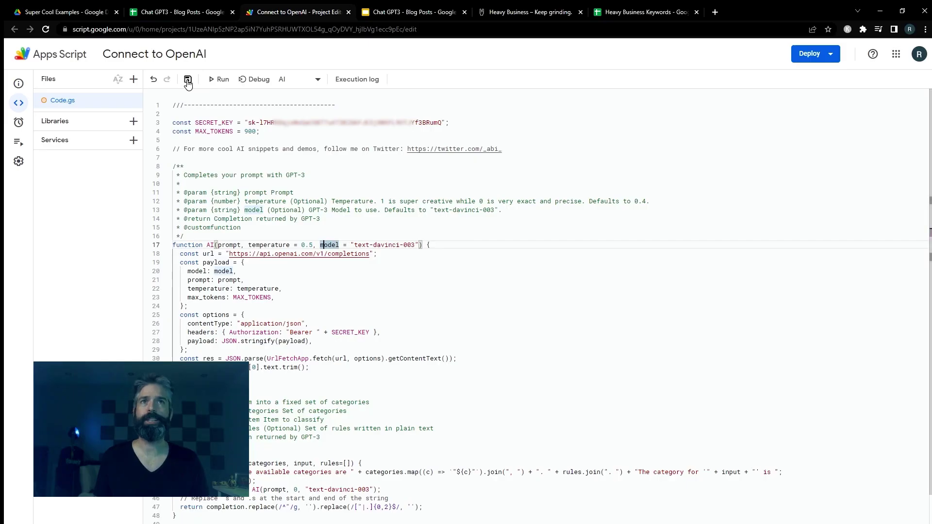
Save the script, then enter Keyword, Title, Introduction, Body, Related, Meta Description and Tweet in E1:E7
{"action": "left_click", "coordinate": [186, 80]}
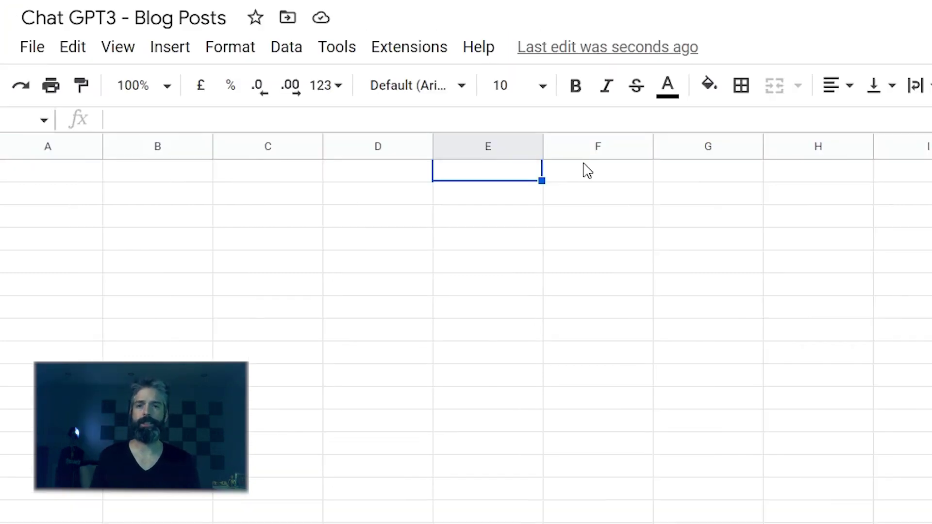
{"action": "type", "text": "K"}
{"action": "key", "text": "Escape"}
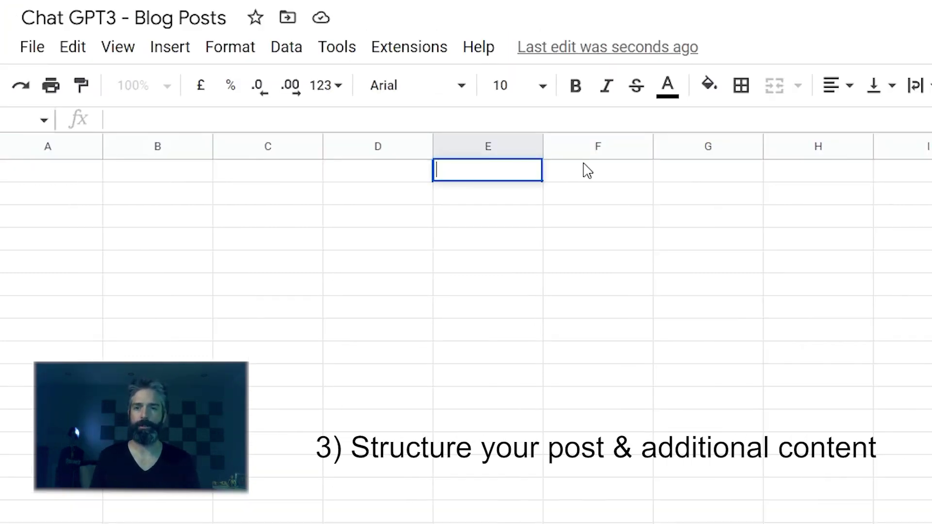
{"action": "type", "text": "Keyword"}
{"action": "key", "text": "BackSpace"}
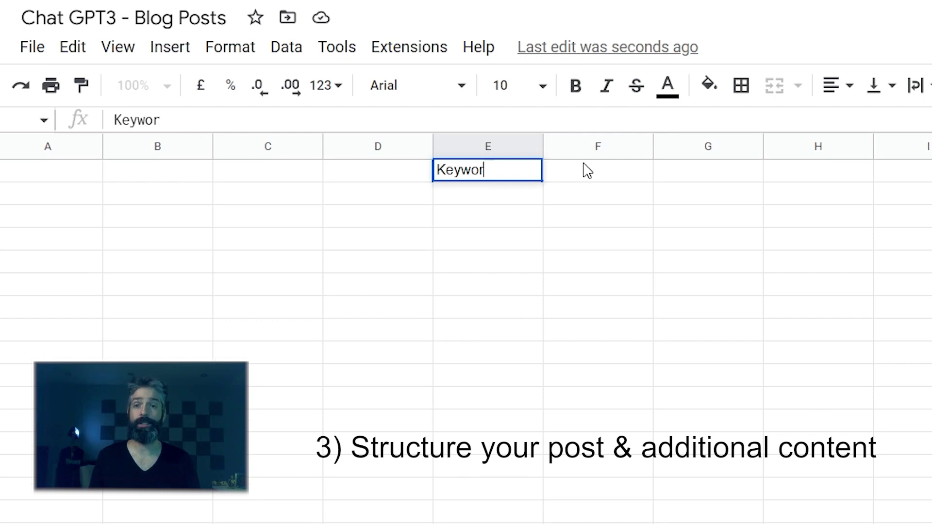
{"action": "type", "text": "d"}
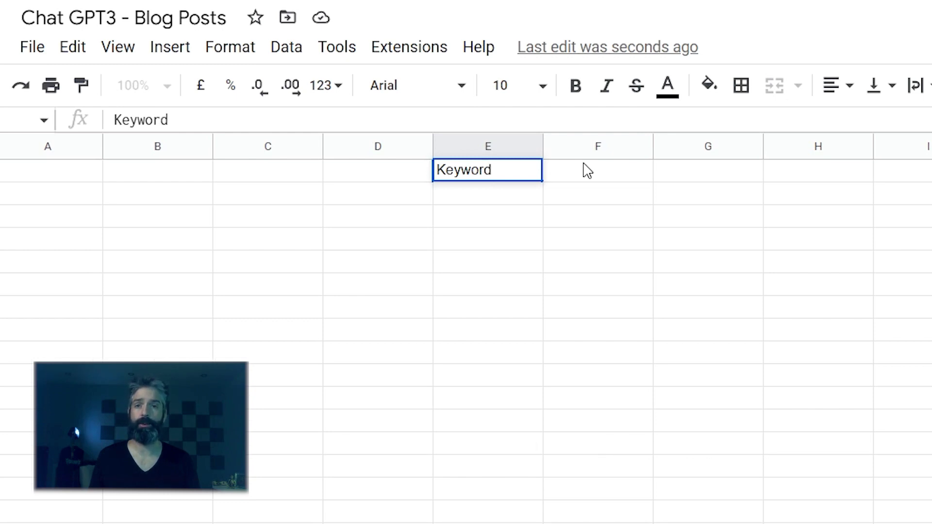
{"action": "key", "text": "Return"}
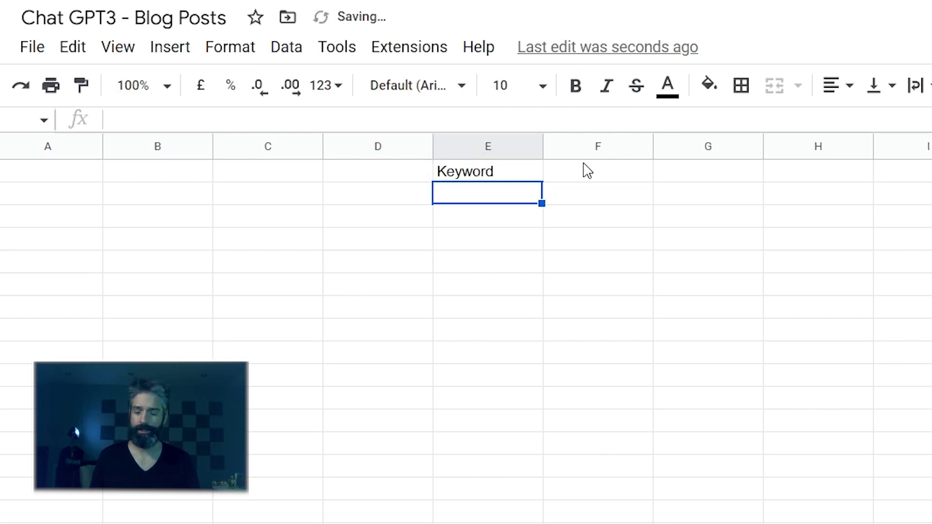
{"action": "type", "text": "Tit"}
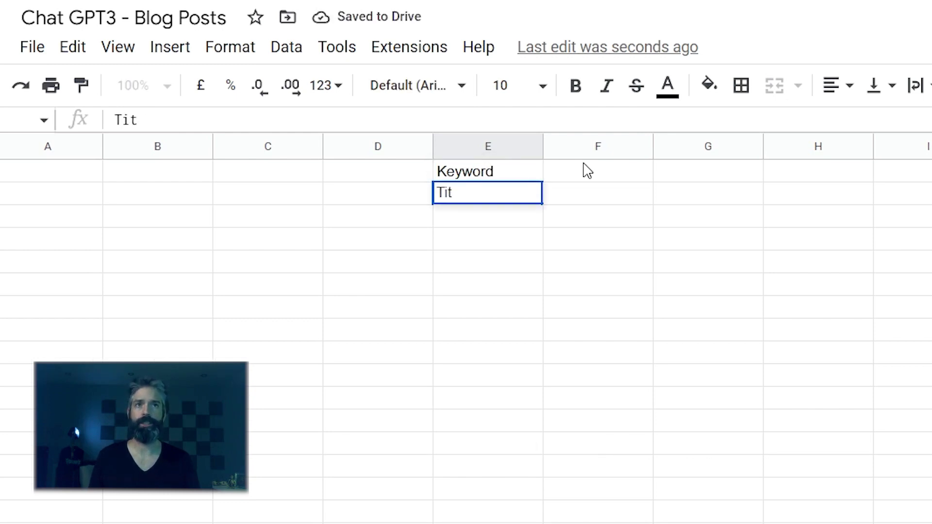
{"action": "type", "text": "le"}
{"action": "key", "text": "Return"}
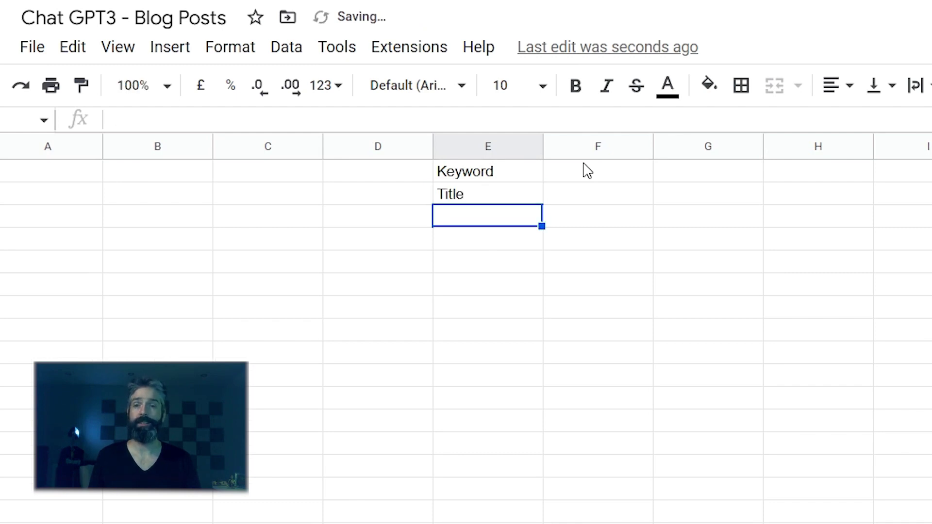
{"action": "type", "text": "Introduction"}
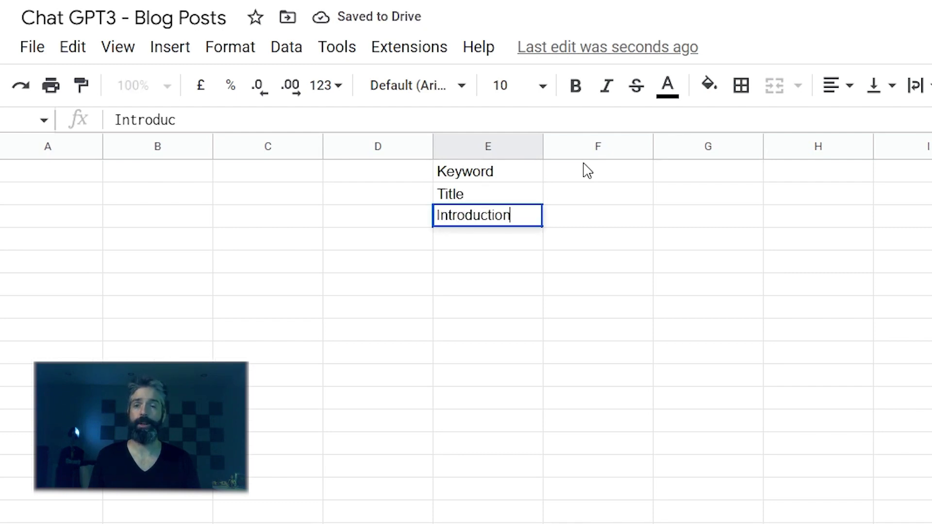
{"action": "key", "text": "Return"}
{"action": "type", "text": "Bod"}
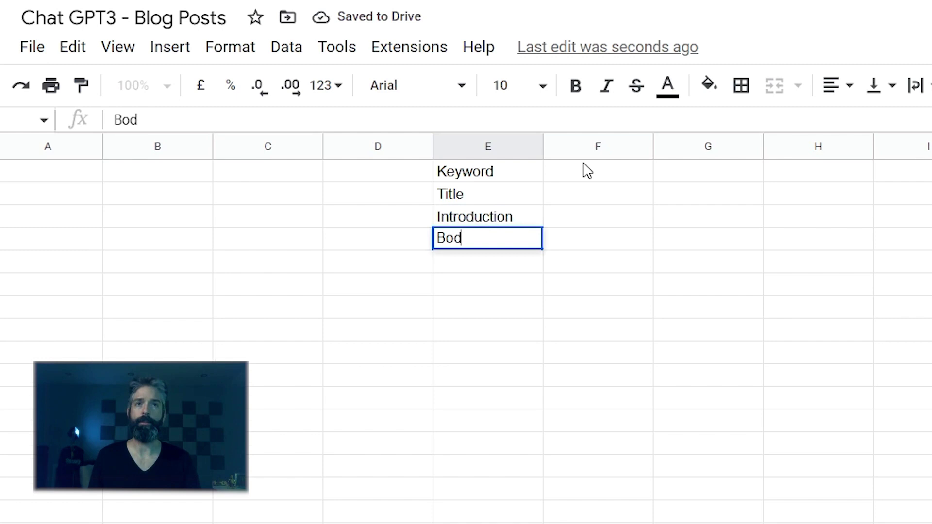
{"action": "type", "text": "y"}
{"action": "key", "text": "Return"}
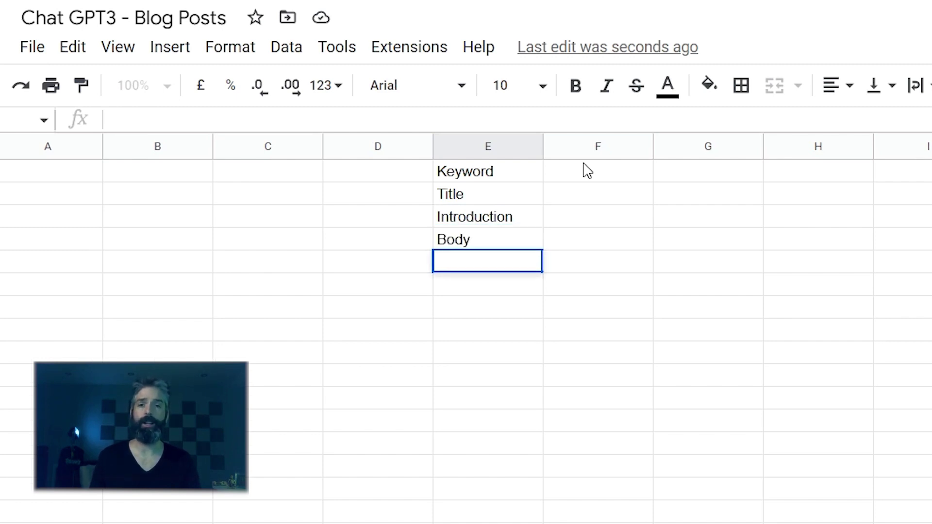
{"action": "type", "text": "Rel"}
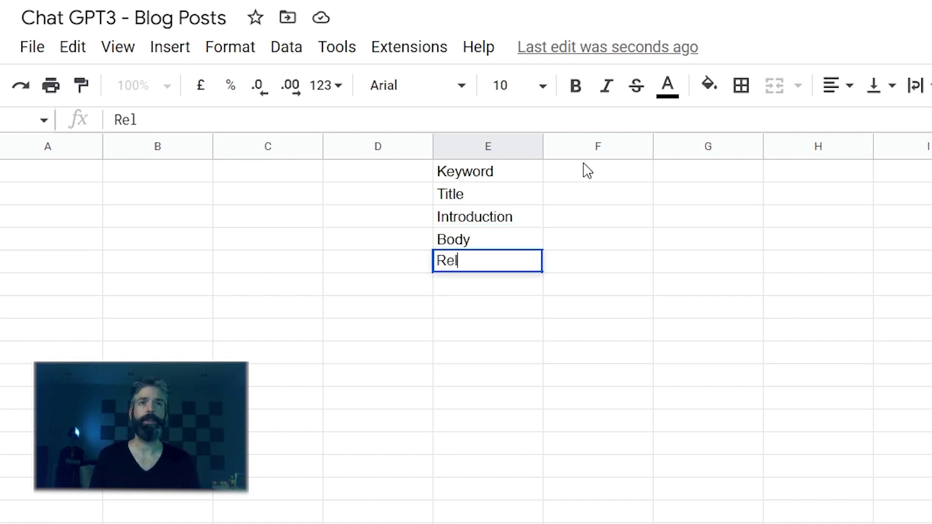
{"action": "type", "text": "ar"}
{"action": "type", "text": "ted"}
{"action": "key", "text": "Return"}
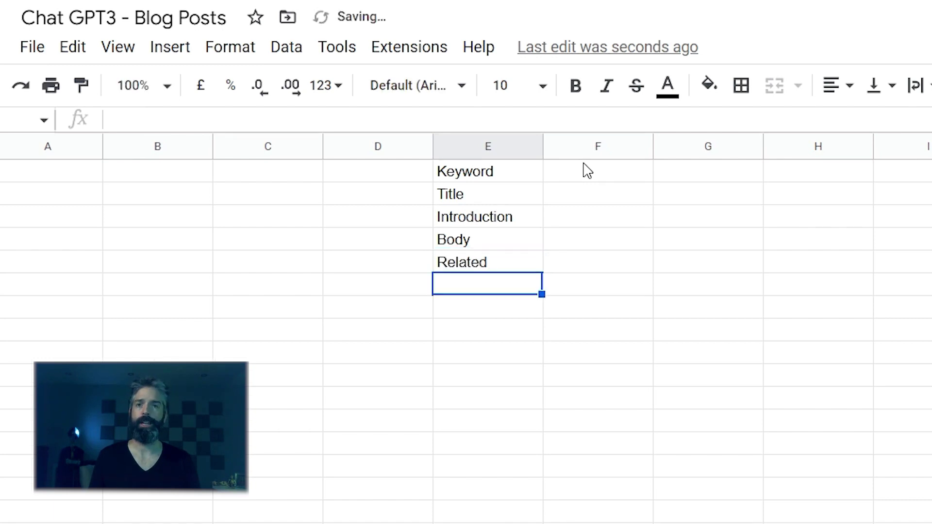
{"action": "type", "text": "Metad"}
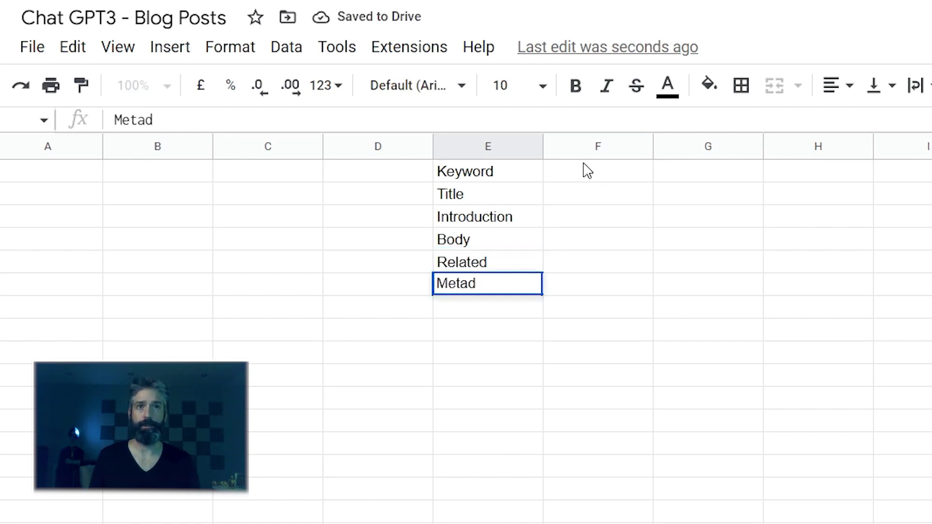
{"action": "key", "text": "BackSpace"}
{"action": "type", "text": "Description"}
{"action": "key", "text": "Return"}
{"action": "type", "text": "Tweet"}
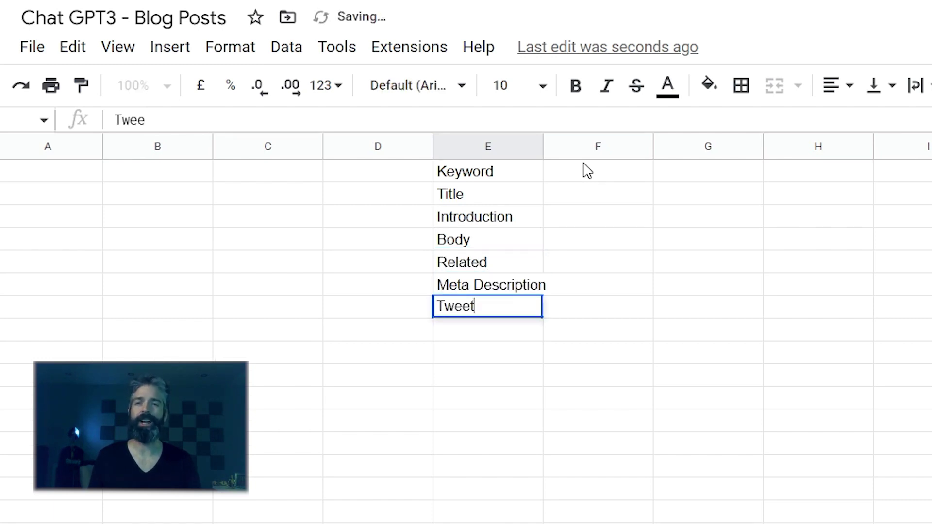
{"action": "key", "text": "Return"}
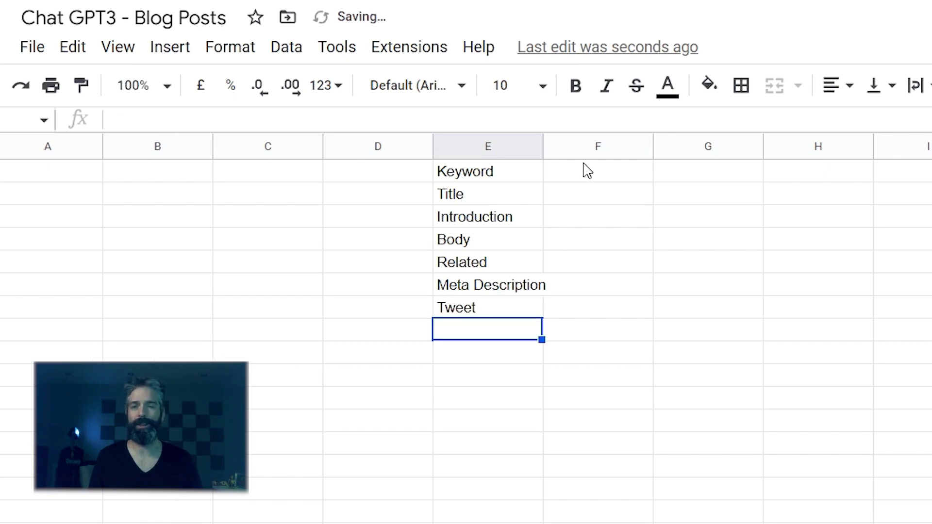
Bold the column E labels and give row 1 a yellow fill
{"action": "left_click", "coordinate": [314, 123]}
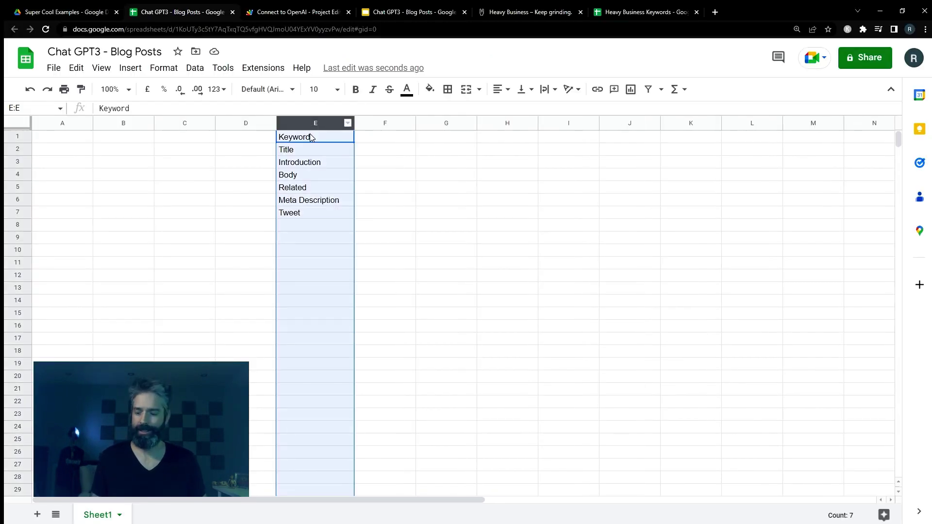
{"action": "key", "text": "ctrl+b"}
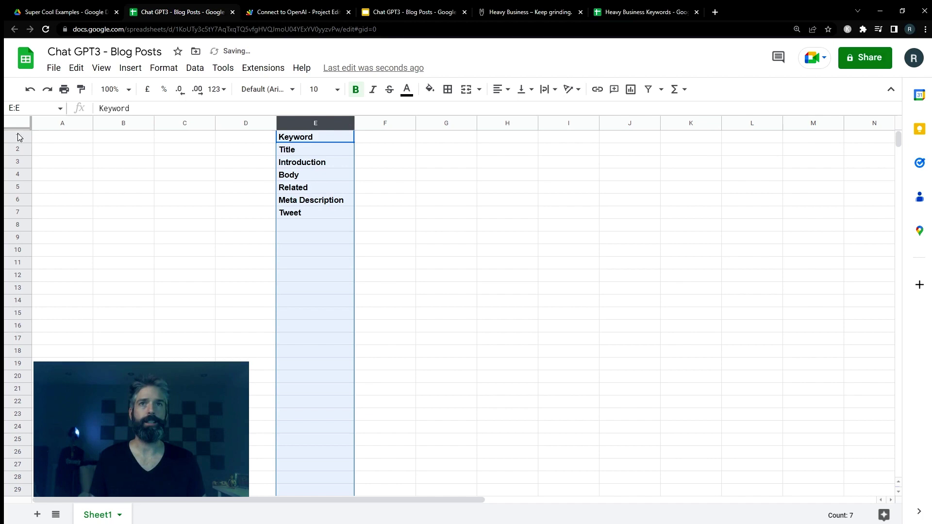
{"action": "left_click", "coordinate": [17, 137]}
{"action": "left_click", "coordinate": [432, 89]}
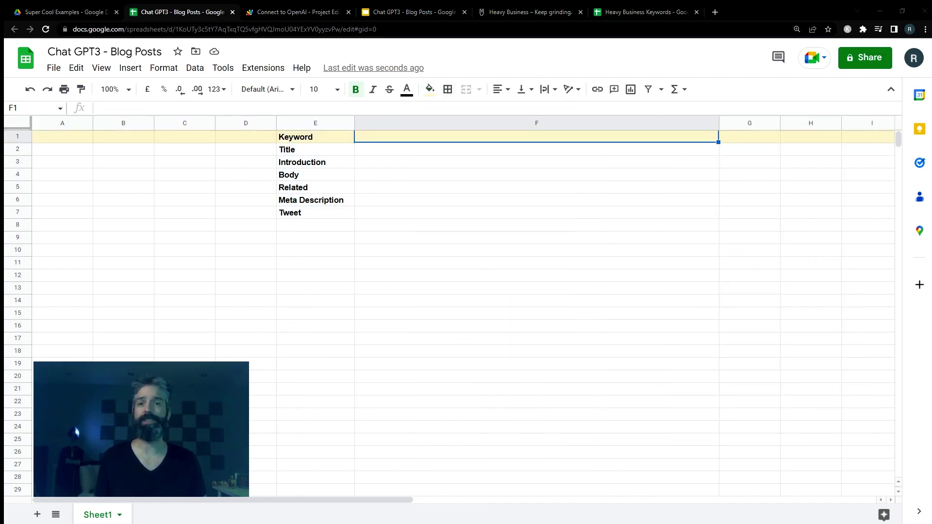
Copy '80s heavy metal songs' from Heavy Business Keywords and return to the Blog Posts sheet
{"action": "left_click", "coordinate": [641, 12]}
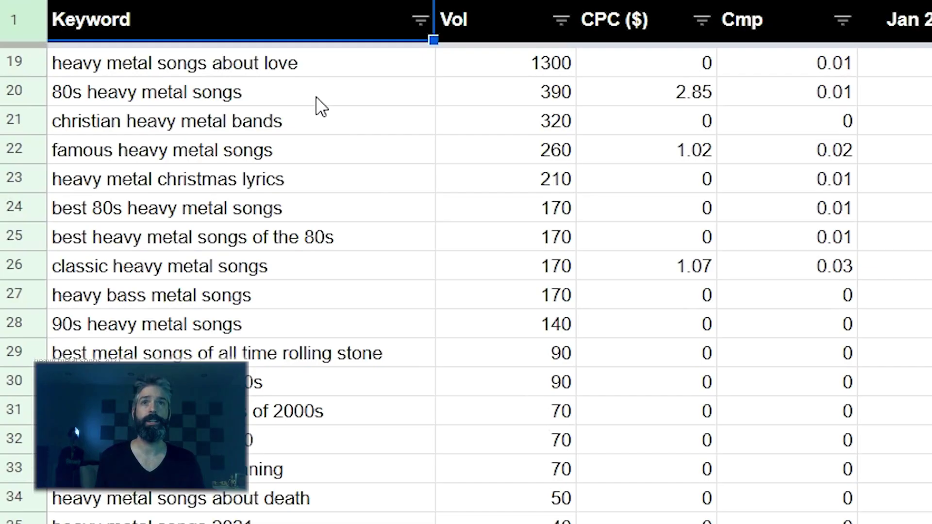
{"action": "left_click", "coordinate": [150, 173]}
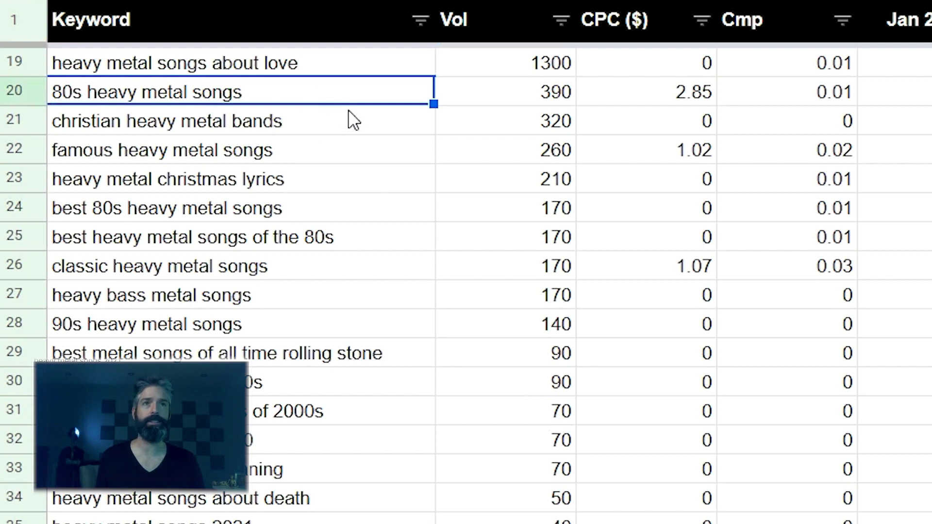
{"action": "key", "text": "ctrl+c"}
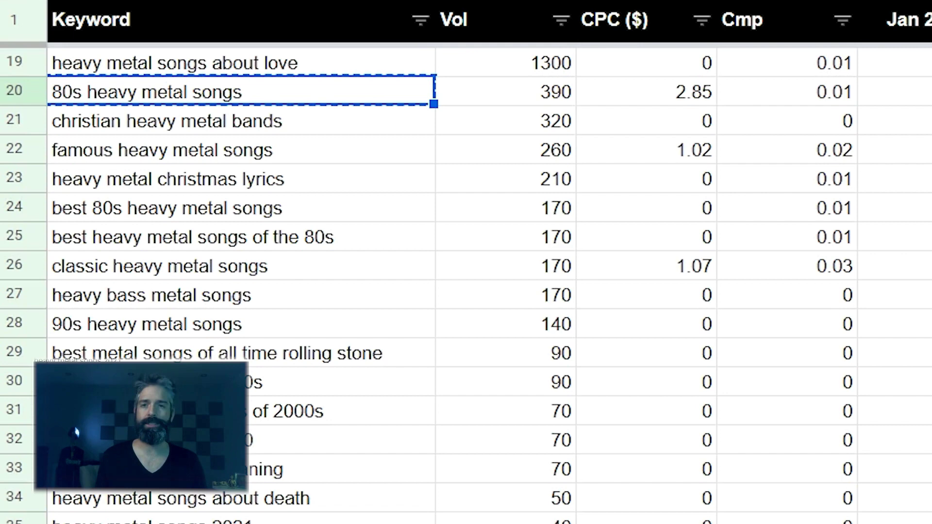
{"action": "left_click", "coordinate": [204, 14]}
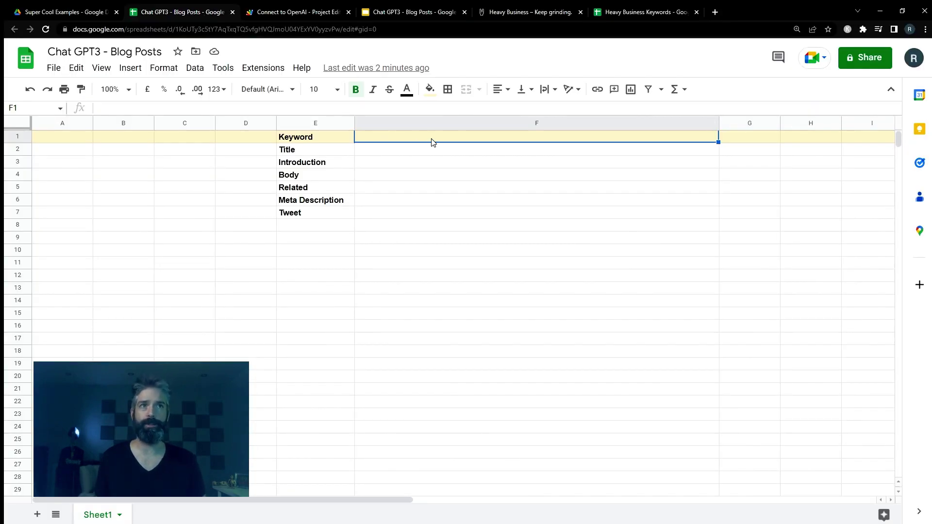
Paste '80s heavy metal songs' into F1 and enter an =AI title prompt in F2 referencing F1
{"action": "key", "text": "ctrl+v"}
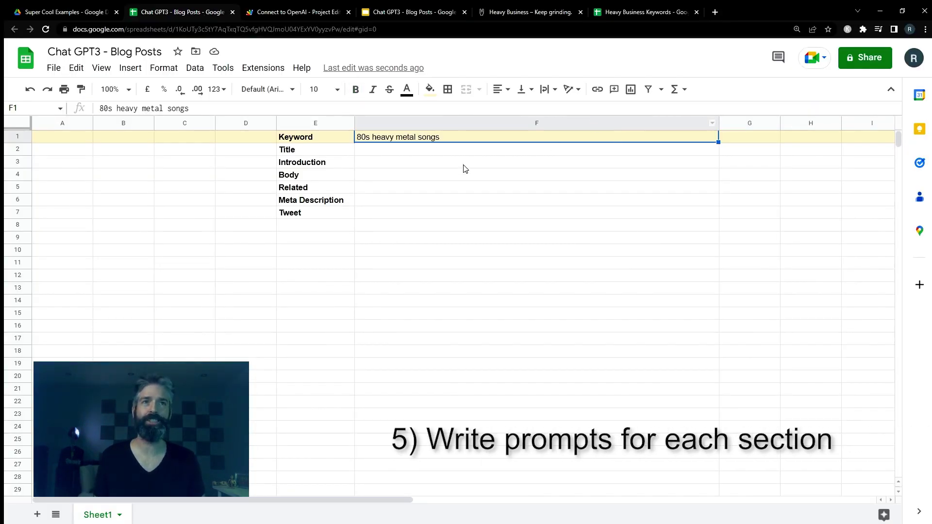
{"action": "left_click", "coordinate": [379, 152]}
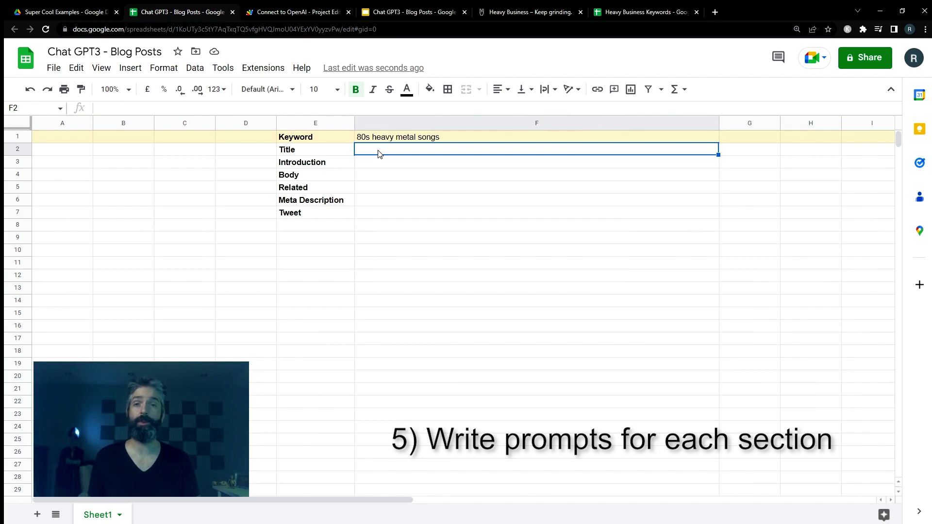
{"action": "double_click", "coordinate": [379, 153]}
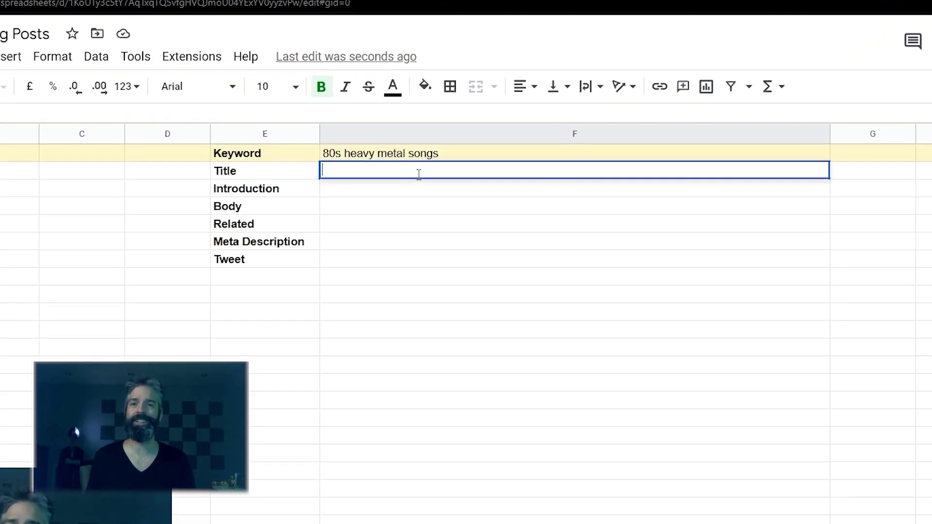
{"action": "type", "text": "="}
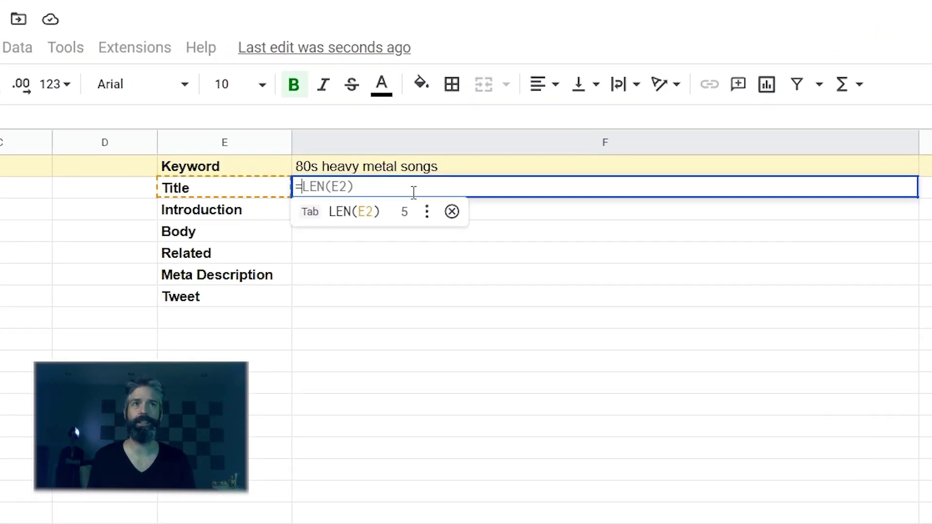
{"action": "type", "text": "AI"}
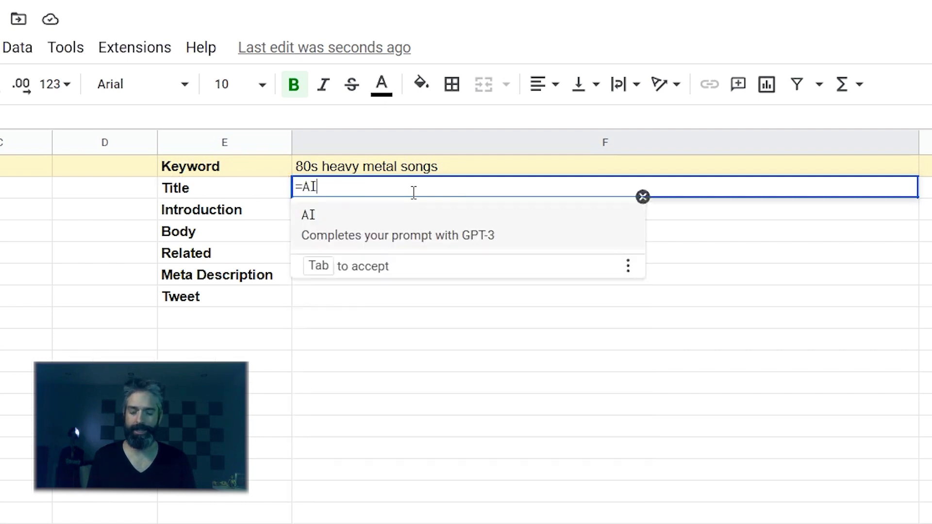
{"action": "type", "text": "(\""}
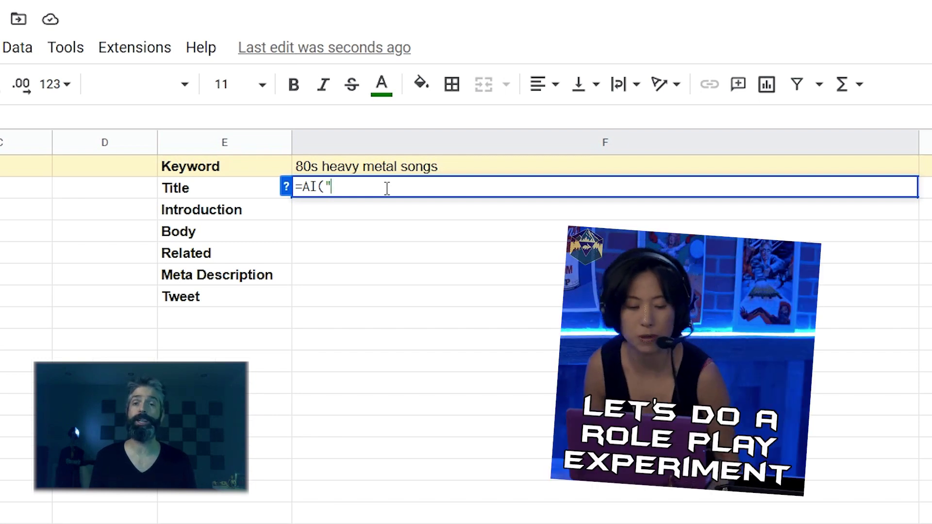
{"action": "type", "text": "ACting as an en"}
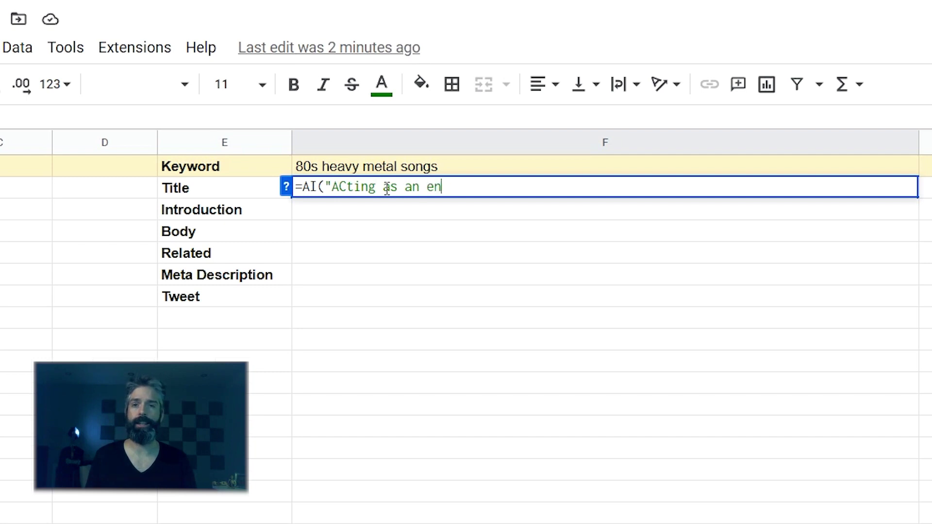
{"action": "type", "text": "gaging content "}
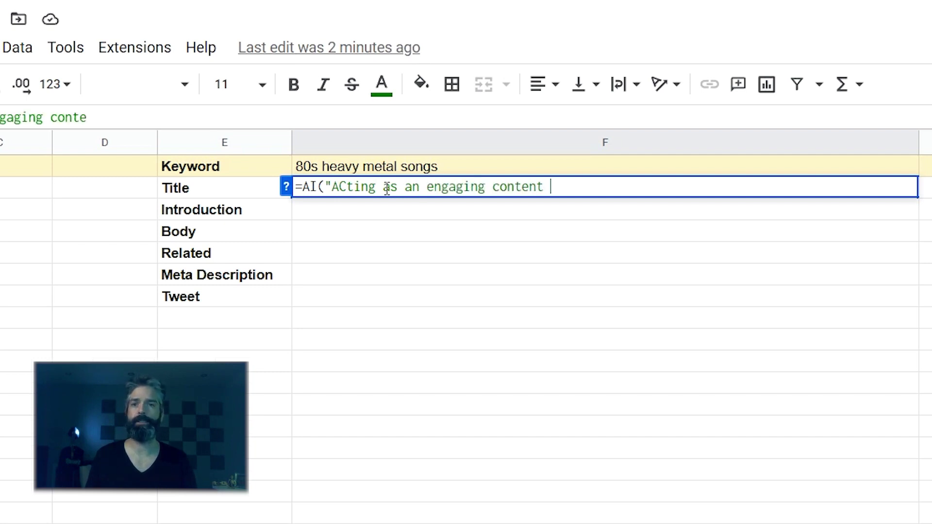
{"action": "type", "text": "writer, create 1 u"}
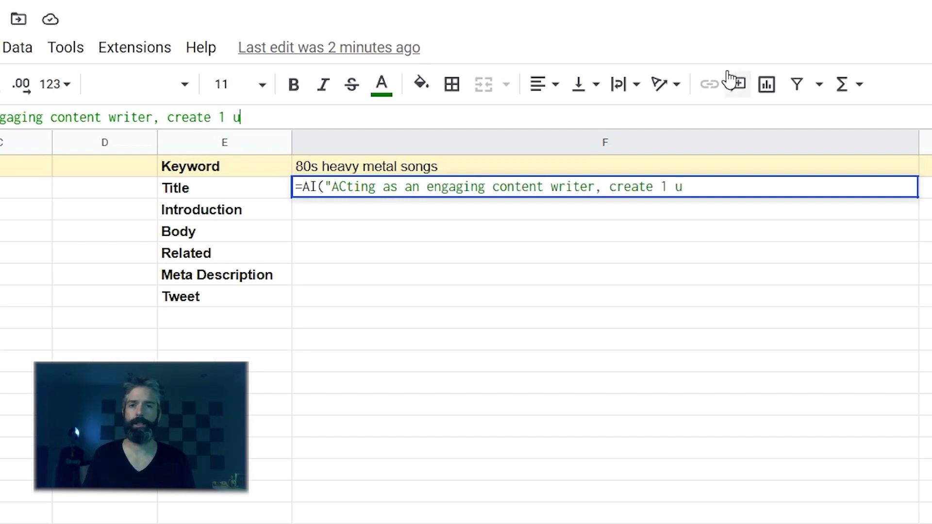
{"action": "type", "text": "nique blog post ti"}
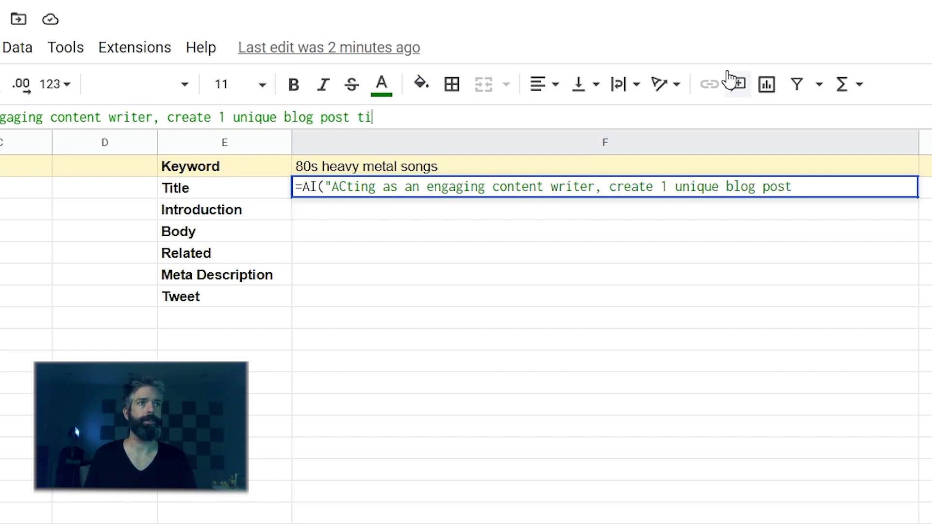
{"action": "type", "text": "tle that include"}
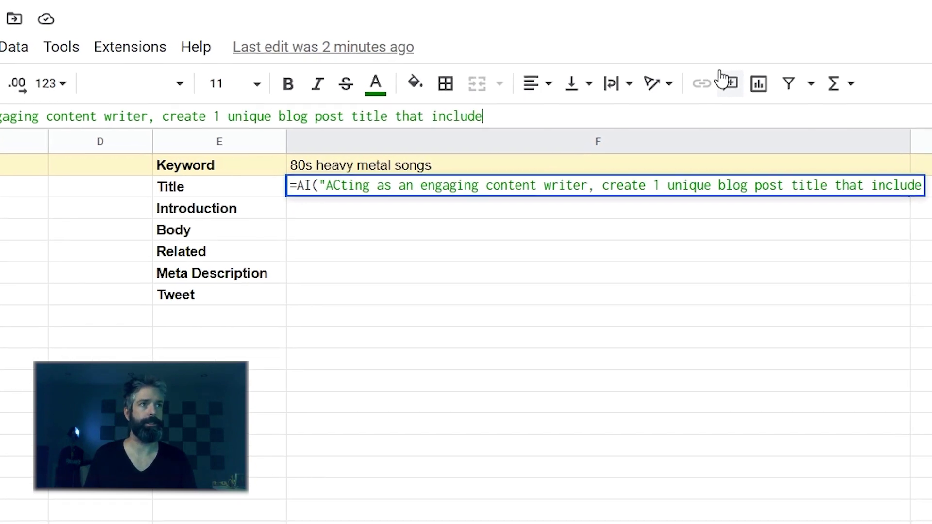
{"action": "type", "text": "s the "}
{"action": "type", "text": "keyw"}
{"action": "type", "text": "ord"}
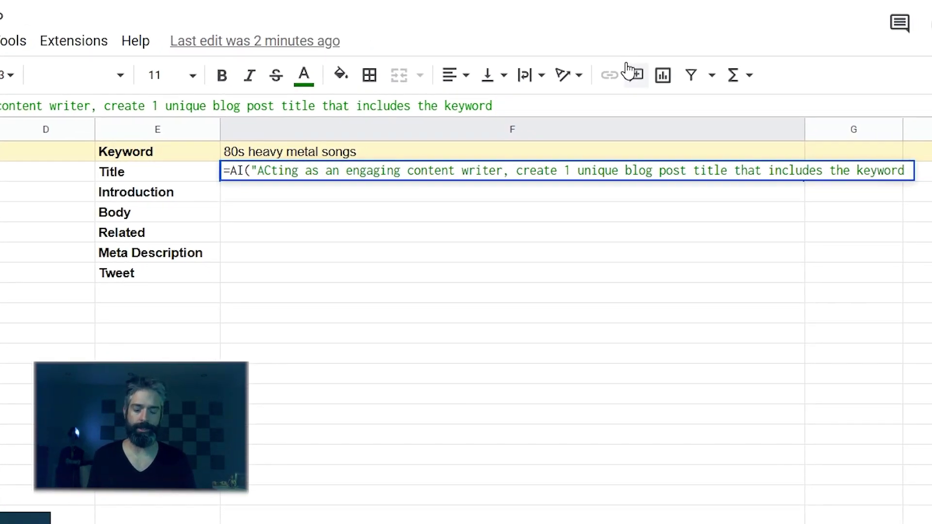
{"action": "type", "text": "\"&"}
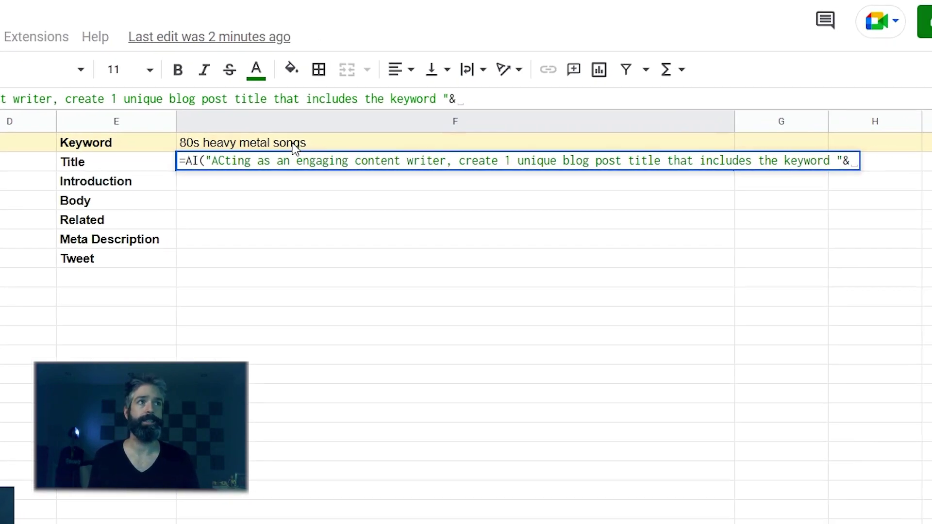
{"action": "left_click", "coordinate": [295, 144]}
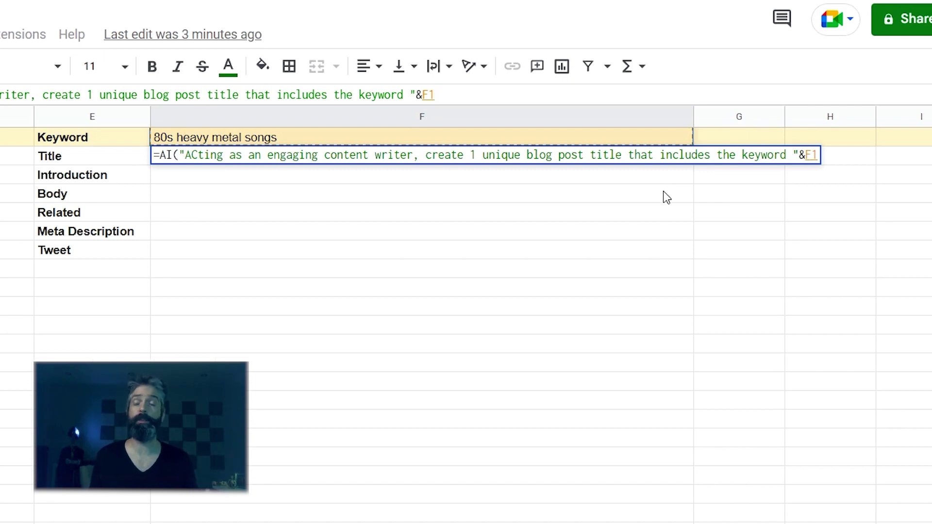
{"action": "type", "text": "&"}
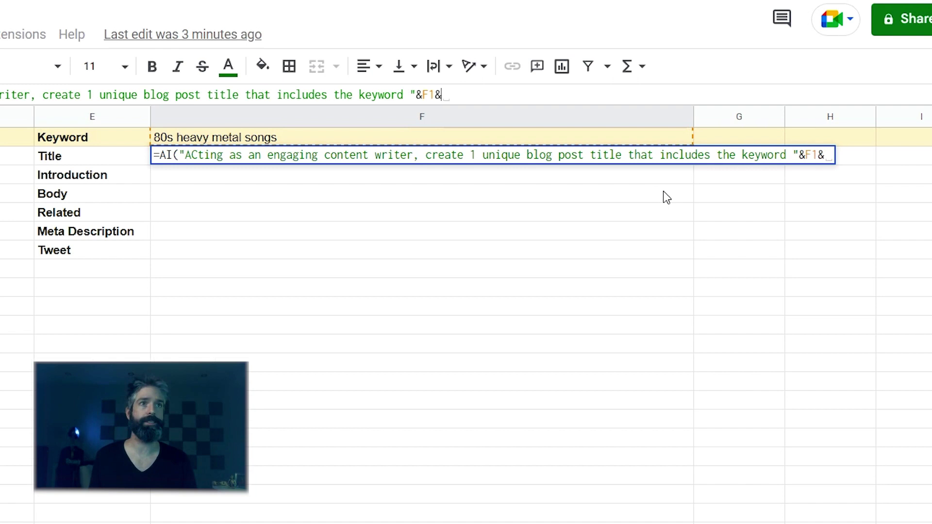
{"action": "type", "text": "\""}
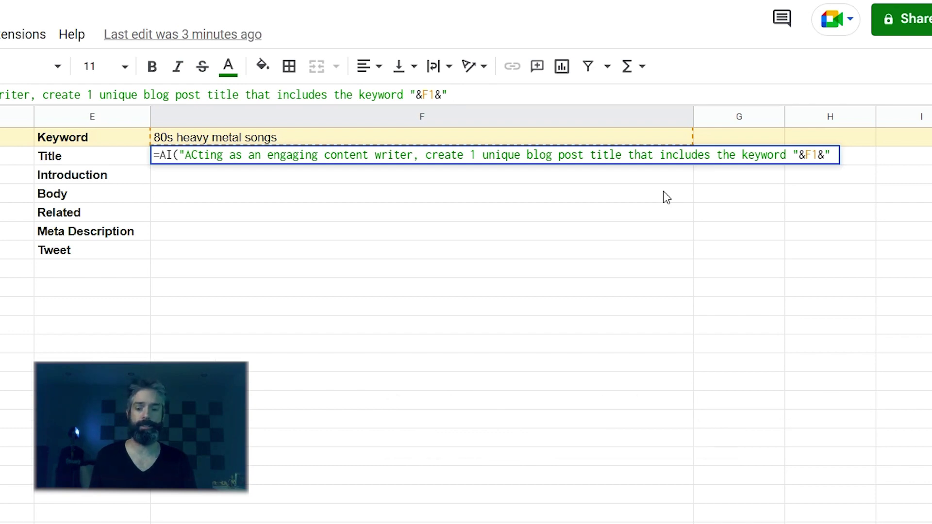
{"action": "type", "text": " in the text\")"}
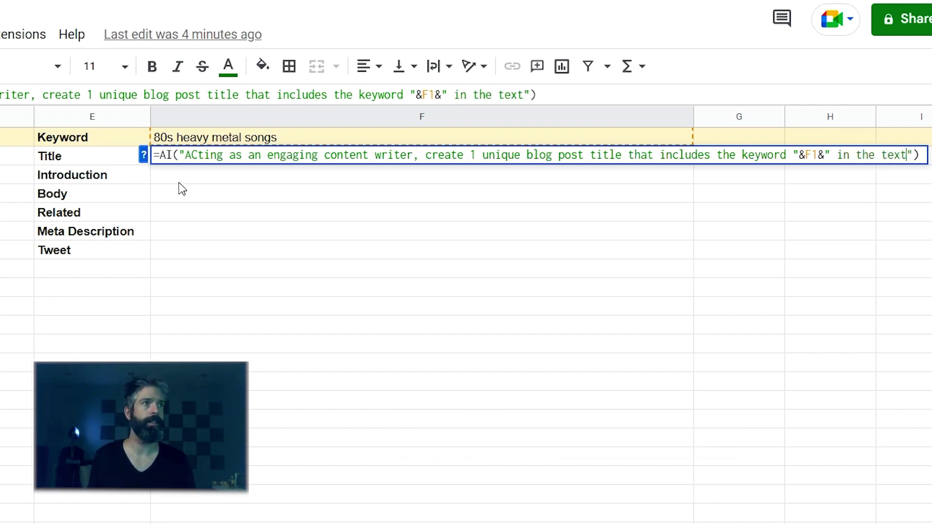
{"action": "type", "text": "."}
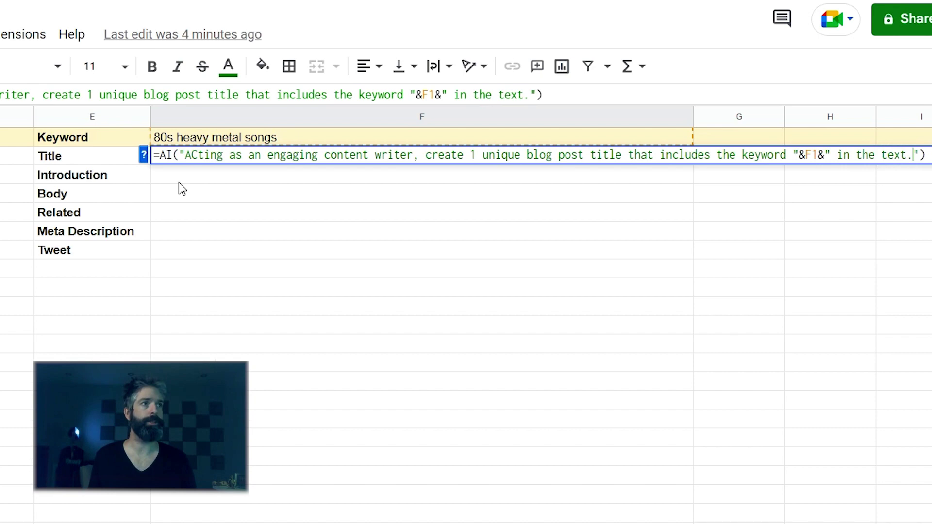
{"action": "key", "text": "Return"}
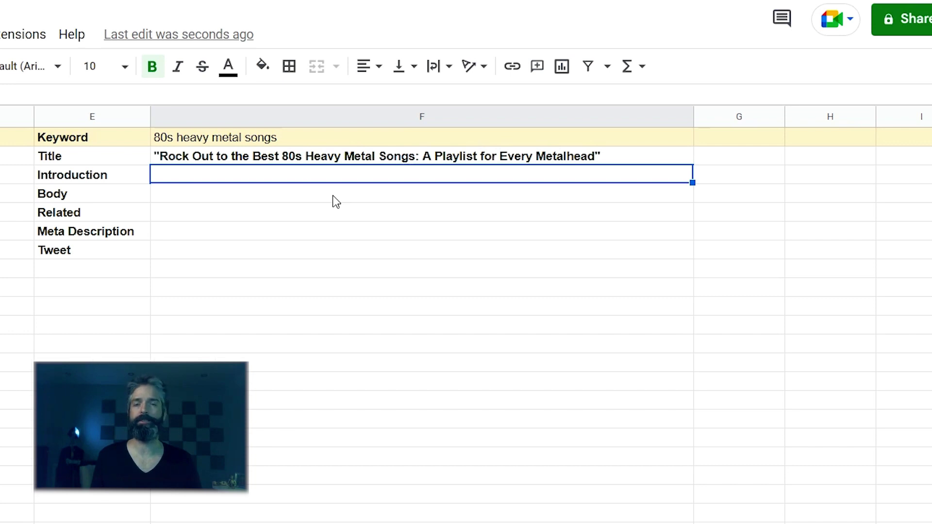
Try the title prompt asking for three titles, then undo back to one title
{"action": "left_click", "coordinate": [338, 162]}
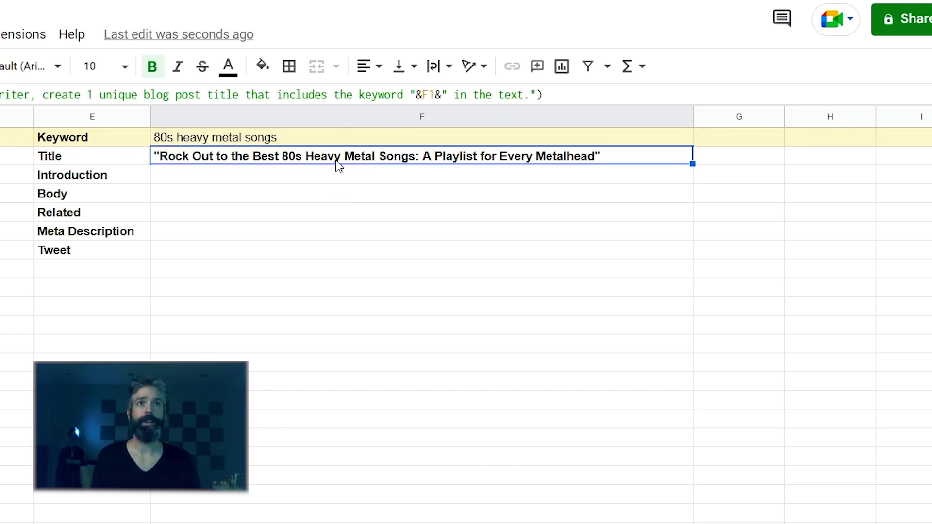
{"action": "double_click", "coordinate": [98, 93]}
{"action": "type", "text": "3"}
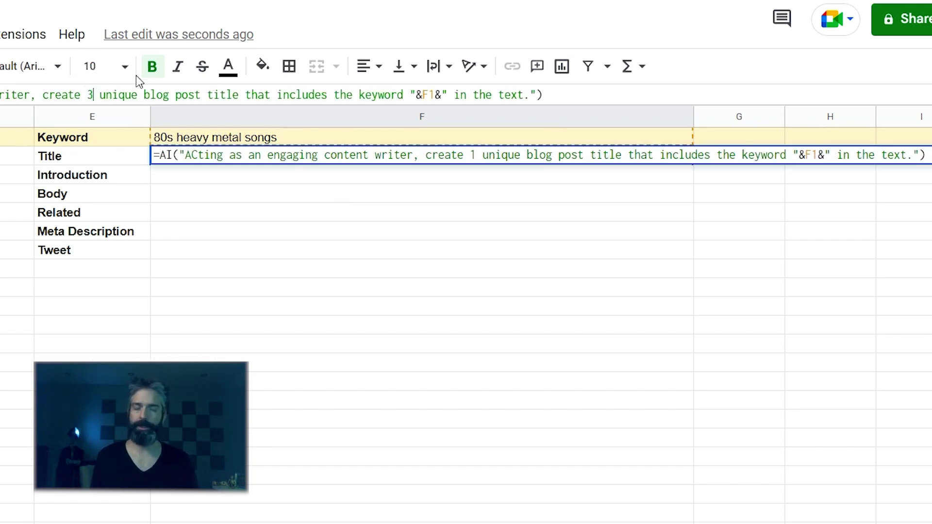
{"action": "key", "text": "Return"}
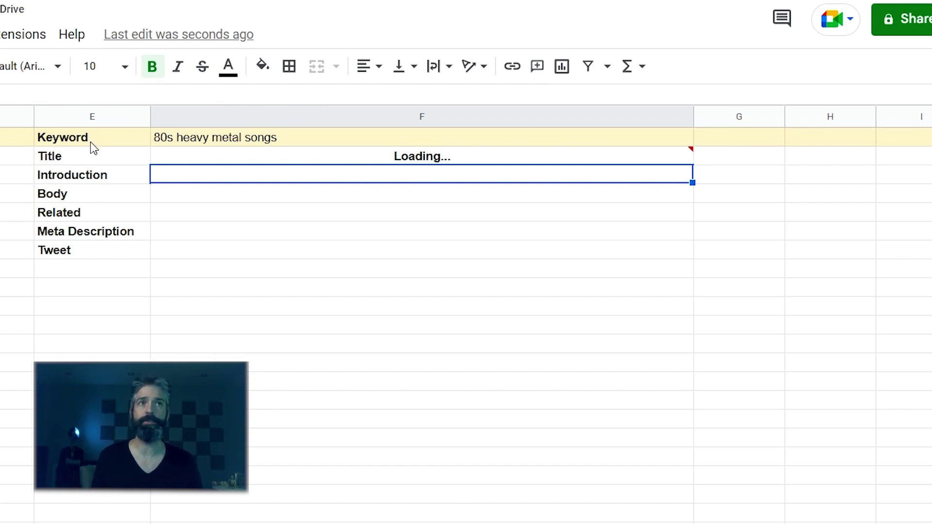
{"action": "key", "text": "ctrl+z"}
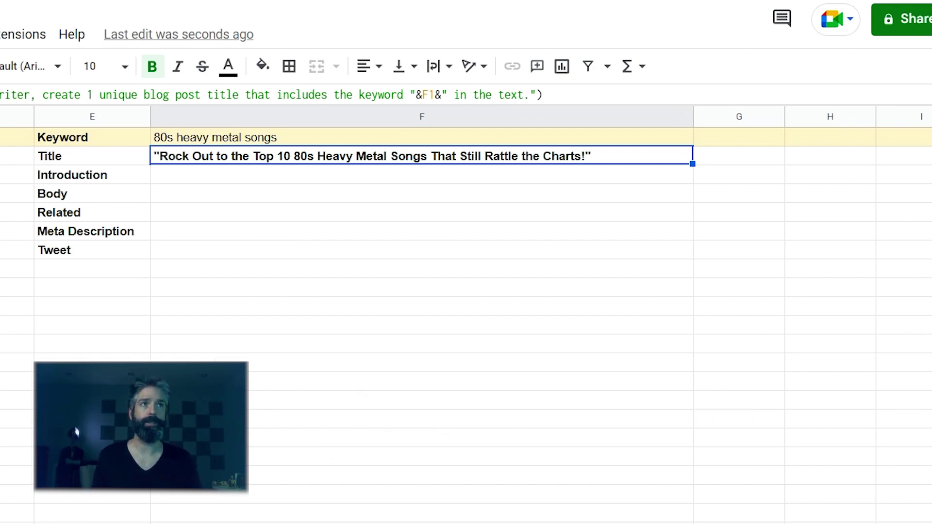
Append 'If creating a top list, do not use more than 5.' to the title prompt
{"action": "left_click", "coordinate": [531, 95]}
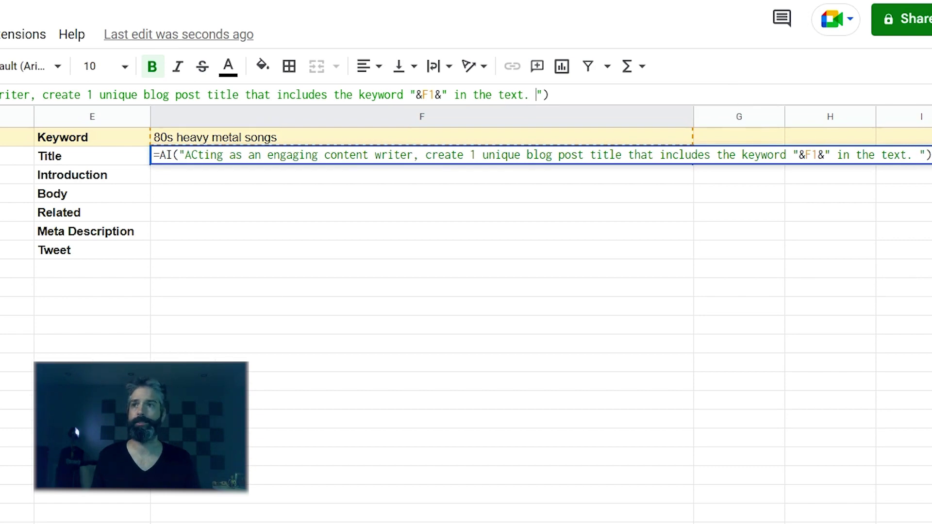
{"action": "type", "text": "If creating a top "}
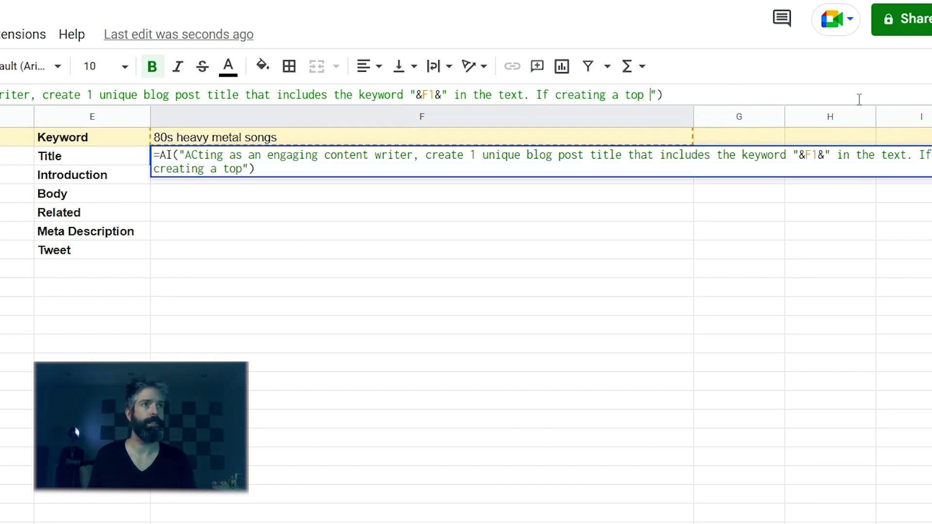
{"action": "type", "text": "list, do not use"}
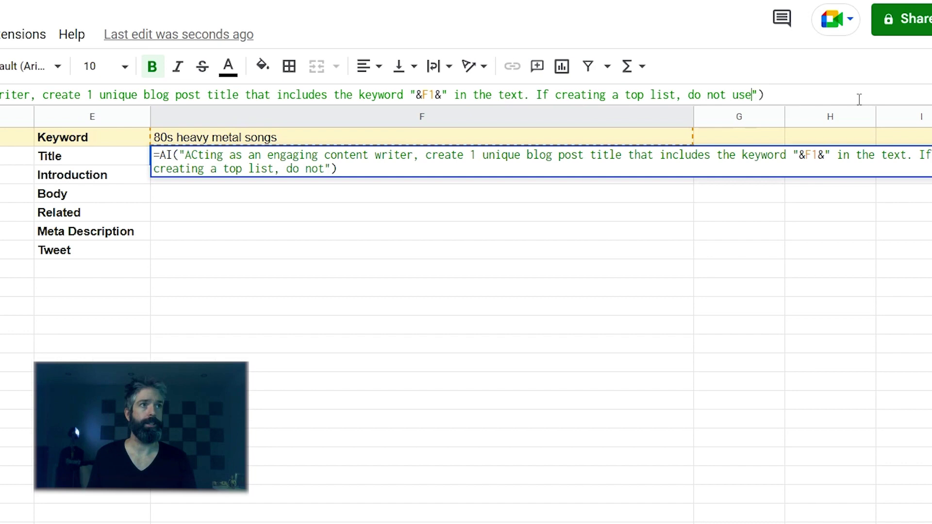
{"action": "type", "text": " more than 5."}
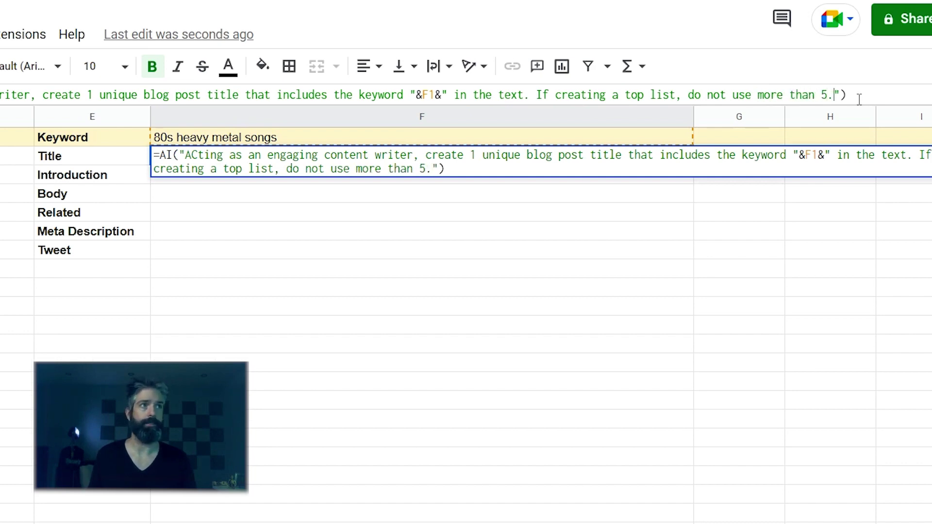
{"action": "key", "text": "Return"}
{"action": "left_click", "coordinate": [379, 156]}
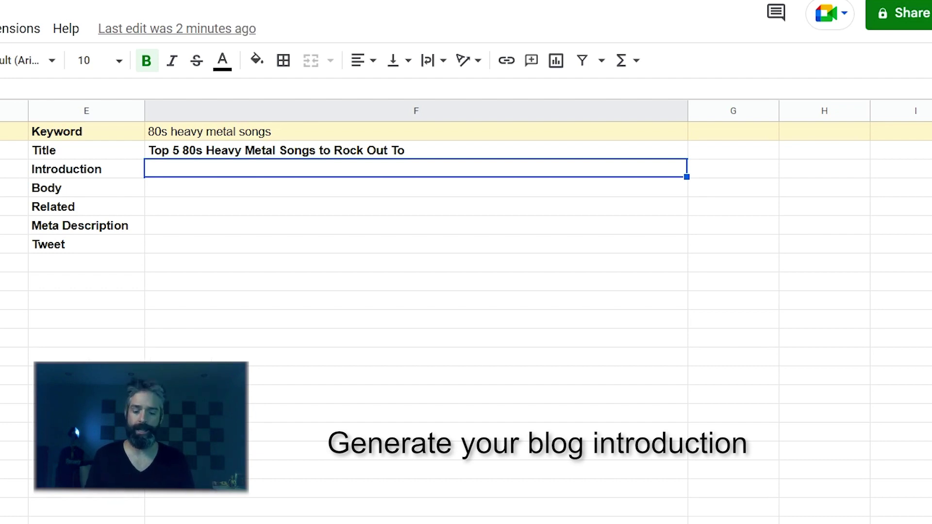
{"action": "type", "text": "="}
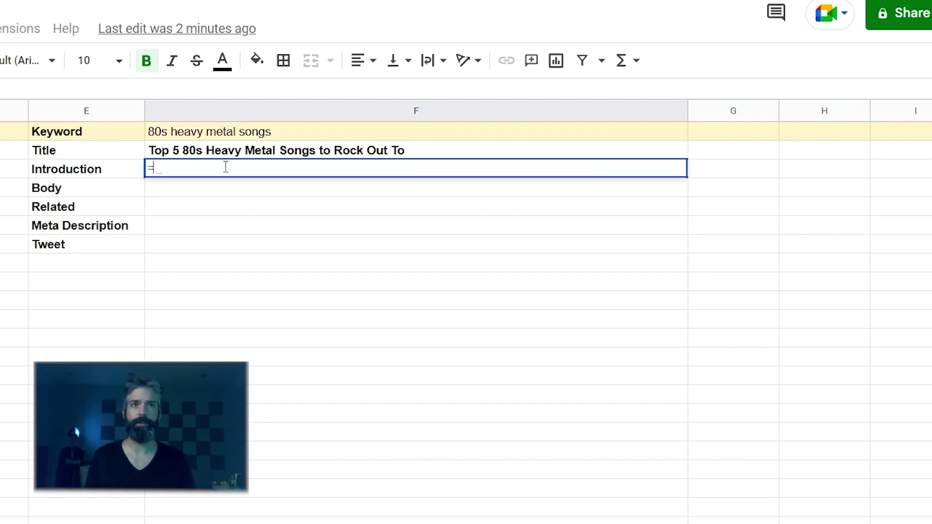
{"action": "type", "text": "AI(\""}
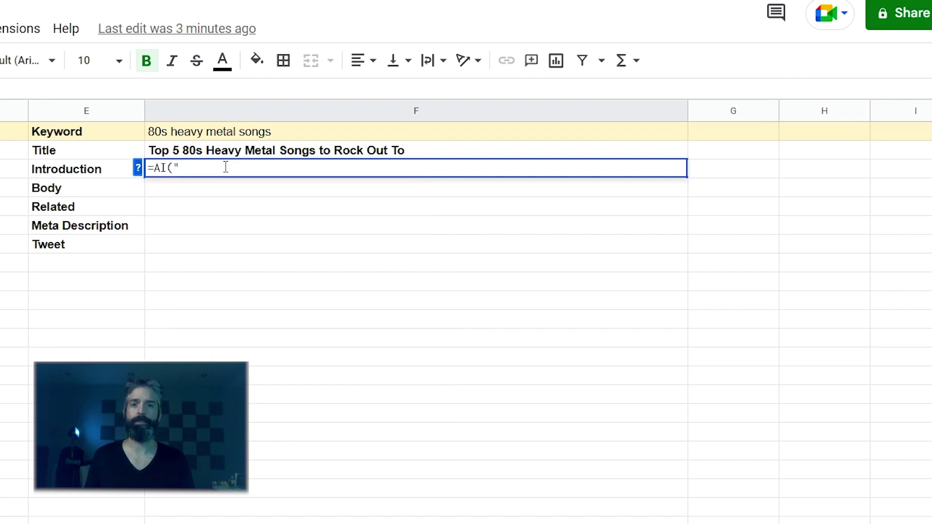
{"action": "type", "text": "As a viral blog post writer, create"}
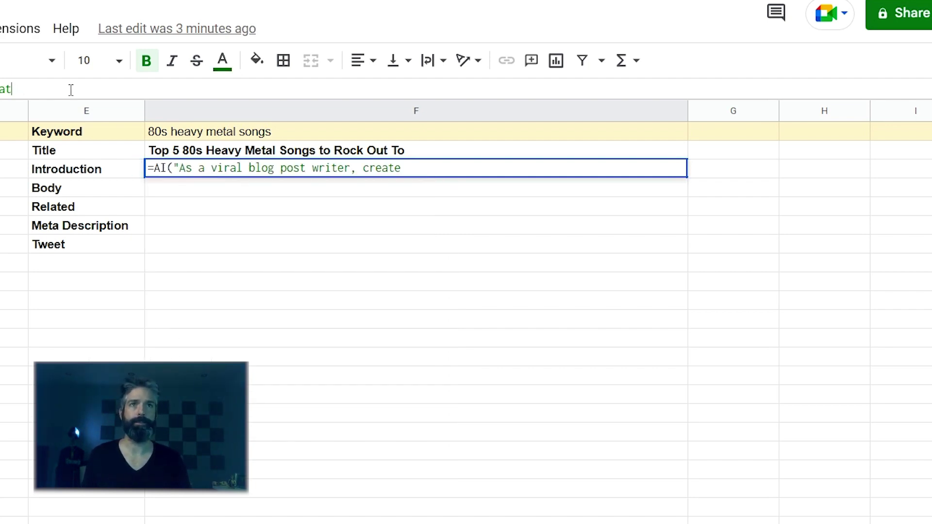
In F3, enter an =AI prompt for an introductory paragraph for the article titled in F2
{"action": "key", "text": "BackSpace"}
{"action": "key", "text": "BackSpace"}
{"action": "key", "text": "BackSpace"}
{"action": "type", "text": "re"}
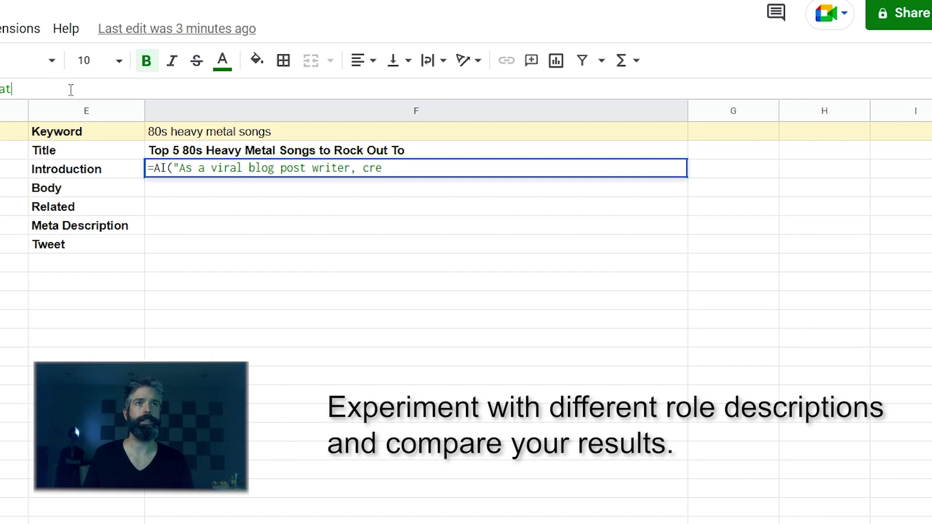
{"action": "type", "text": "ate an introductory paragraph"}
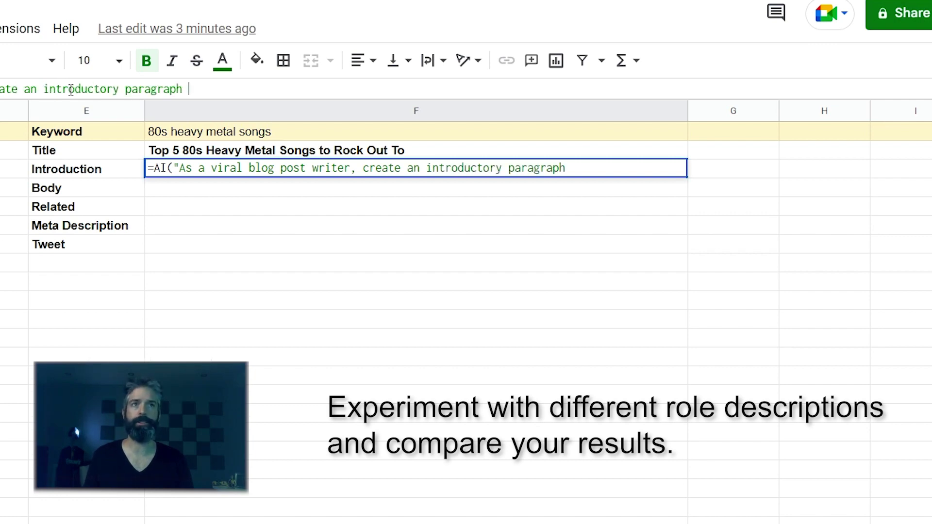
{"action": "type", "text": " for an a"}
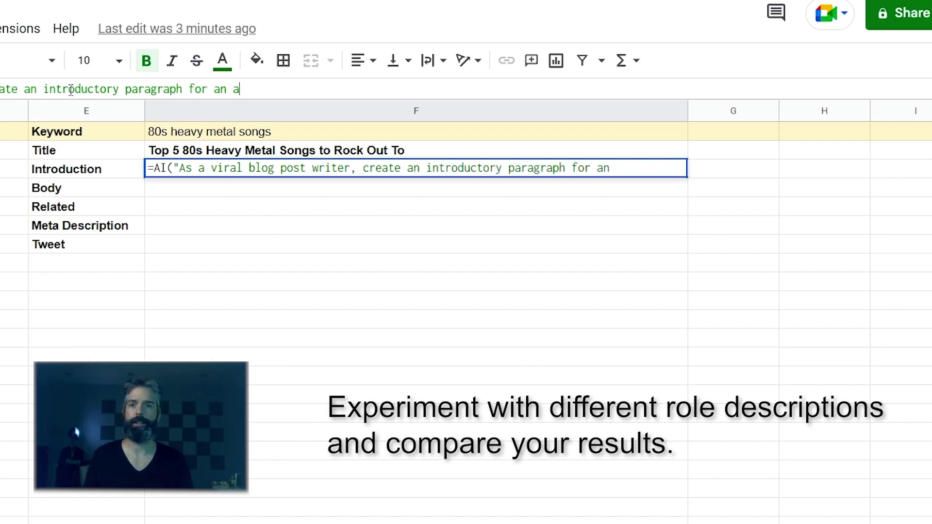
{"action": "type", "text": "rticle entit"}
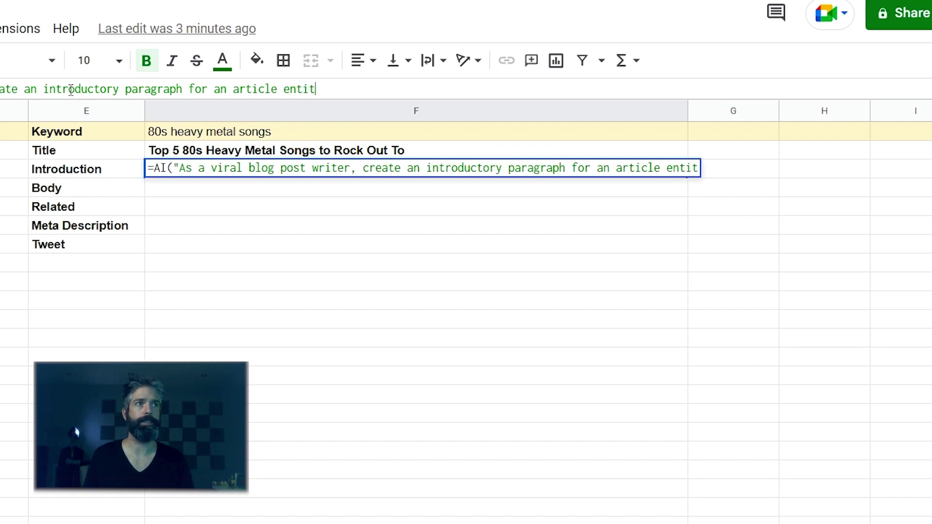
{"action": "type", "text": "led \""}
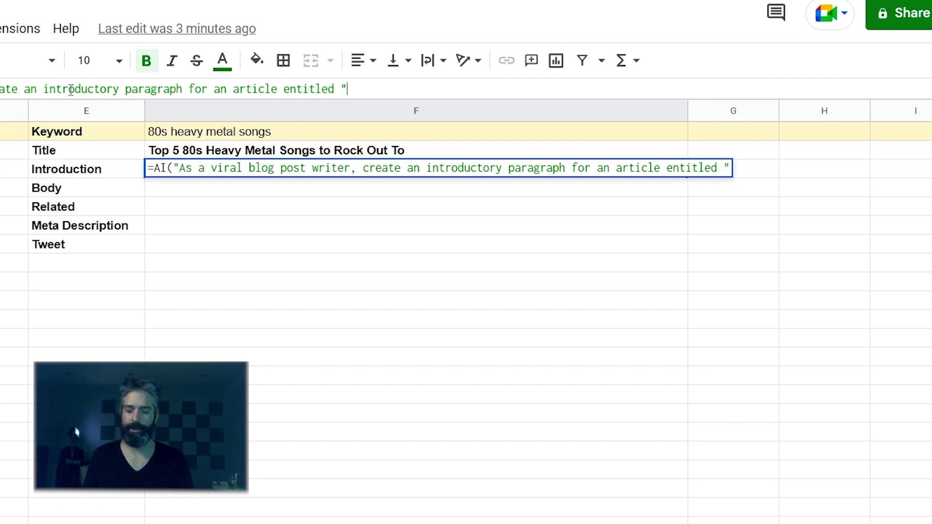
{"action": "type", "text": "&"}
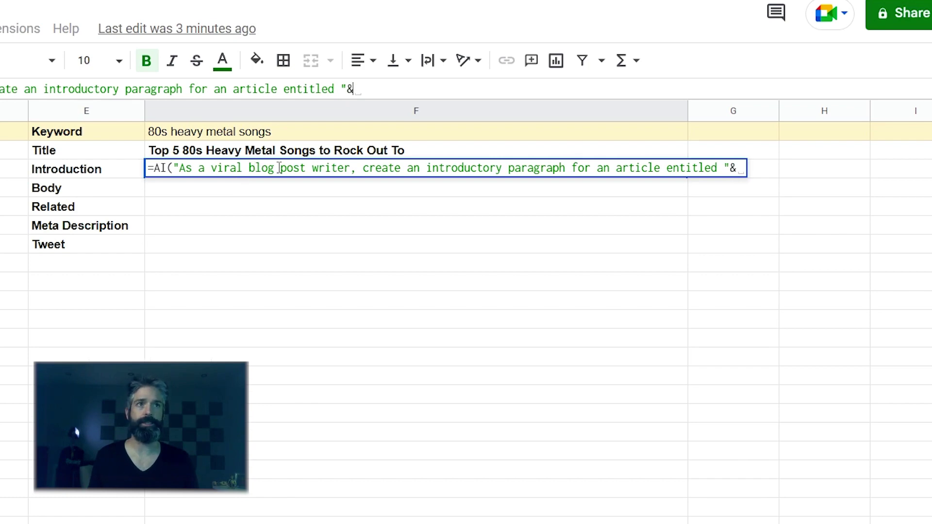
{"action": "left_click", "coordinate": [286, 153]}
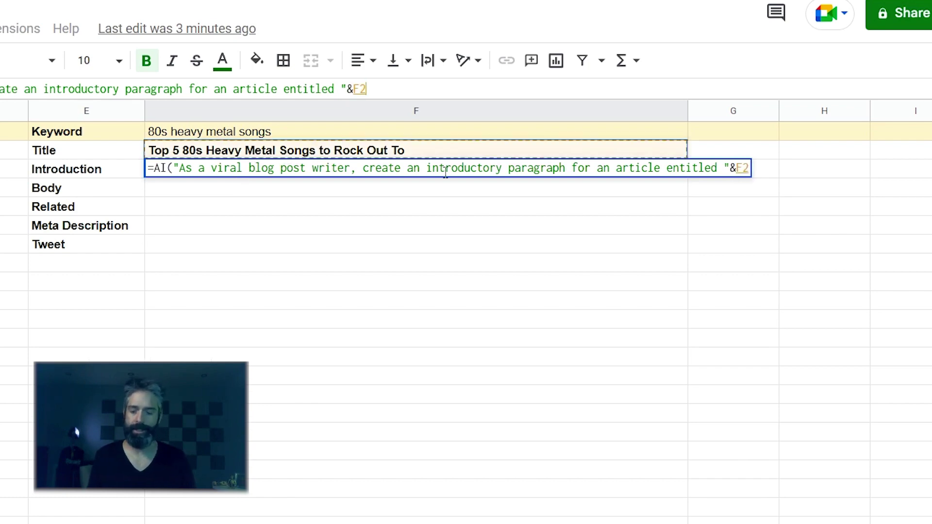
{"action": "type", "text": "&"}
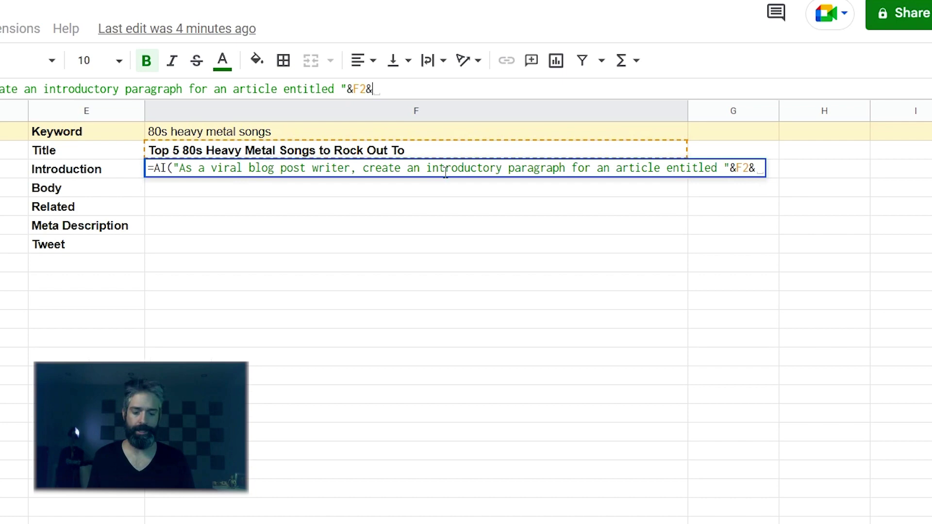
{"action": "type", "text": "\".\""}
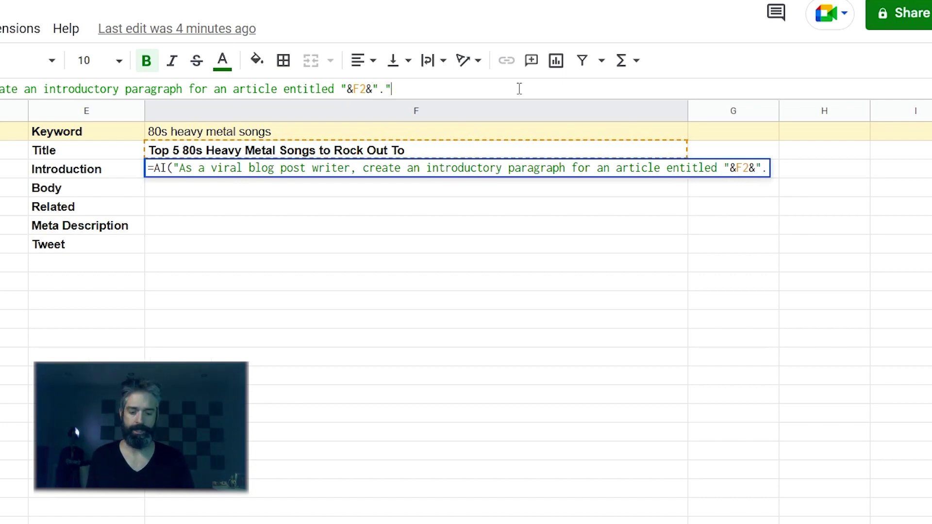
{"action": "type", "text": ")"}
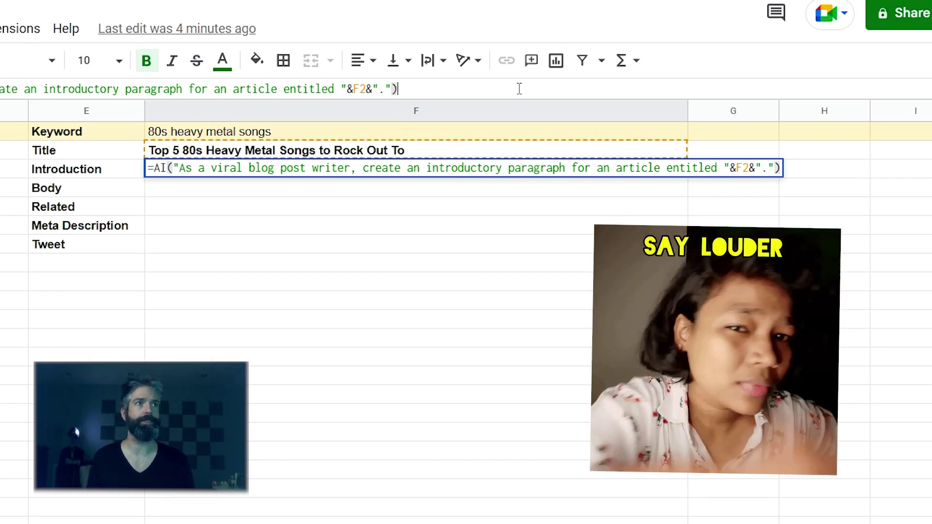
{"action": "key", "text": "Return"}
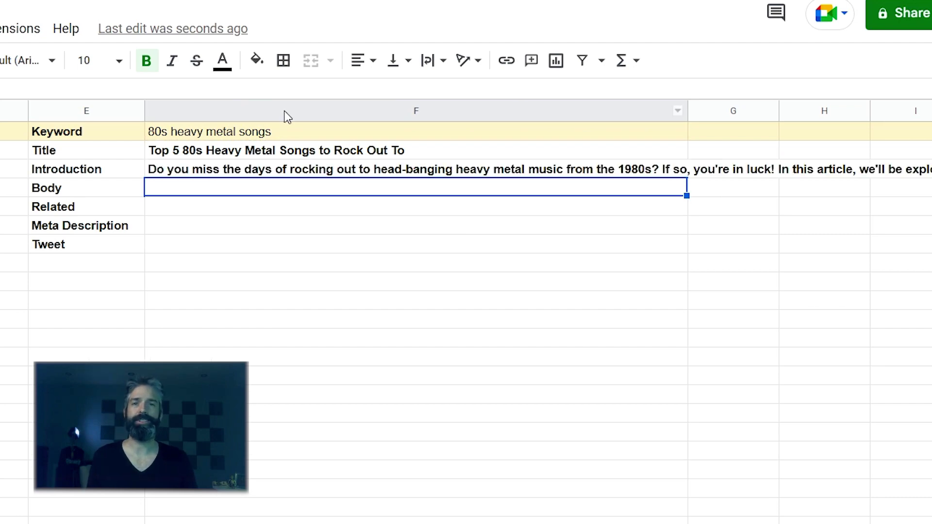
Wrap and unbold the column F text, and top-align the column E labels
{"action": "left_click", "coordinate": [286, 111]}
{"action": "left_click", "coordinate": [443, 61]}
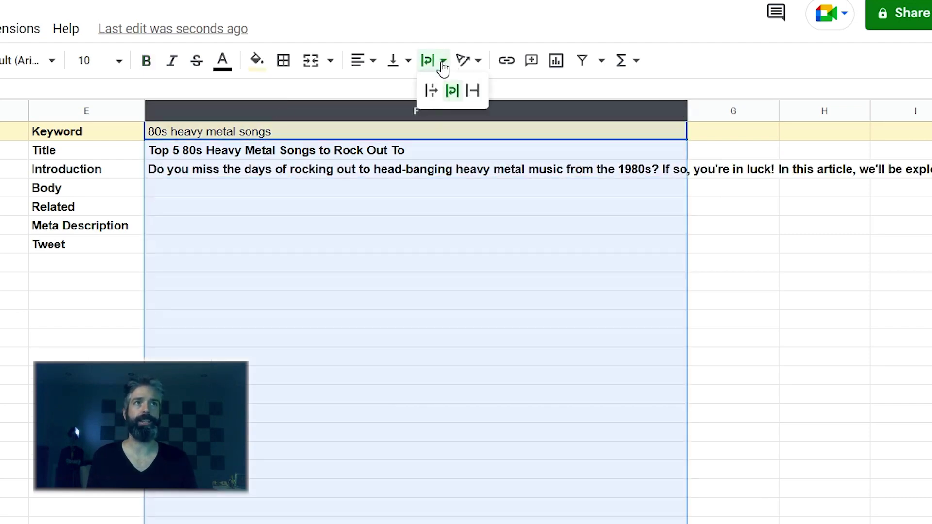
{"action": "left_click", "coordinate": [453, 90]}
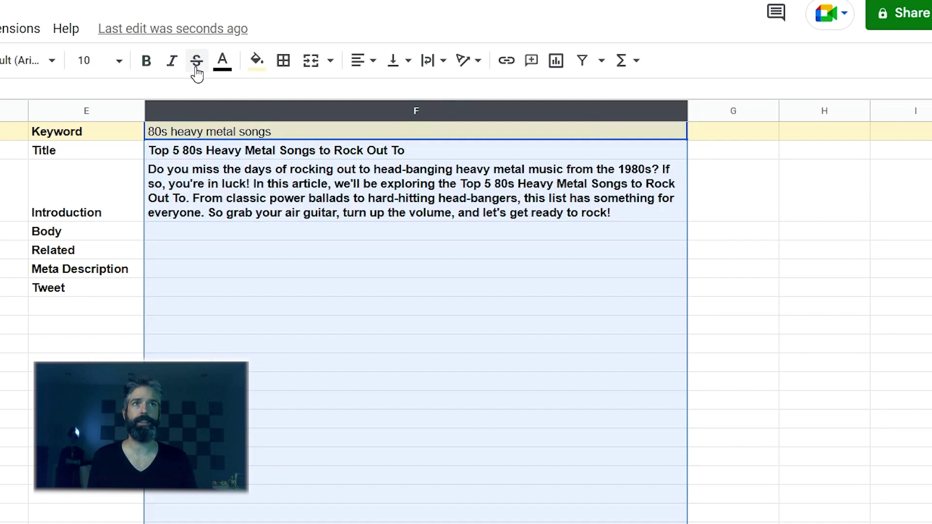
{"action": "left_click", "coordinate": [146, 60]}
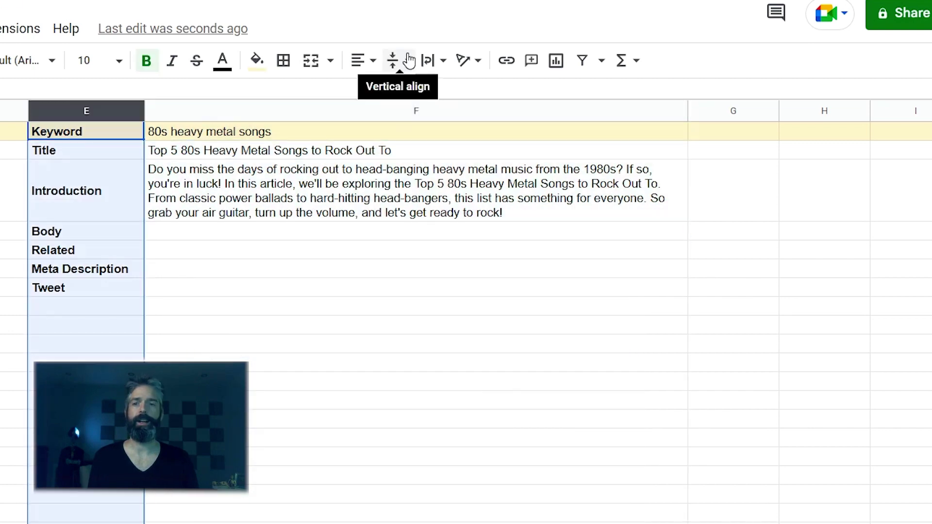
{"action": "left_click", "coordinate": [391, 60]}
{"action": "left_click", "coordinate": [396, 90]}
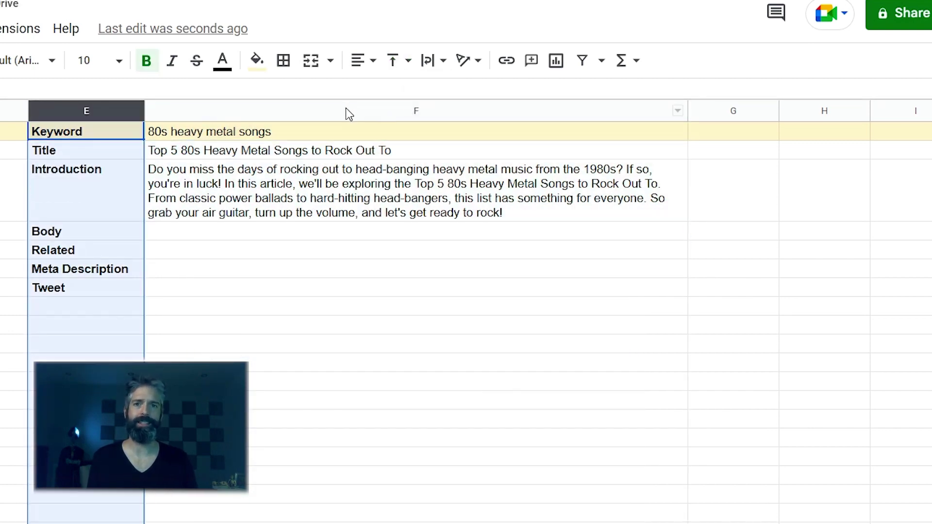
{"action": "left_click", "coordinate": [264, 234]}
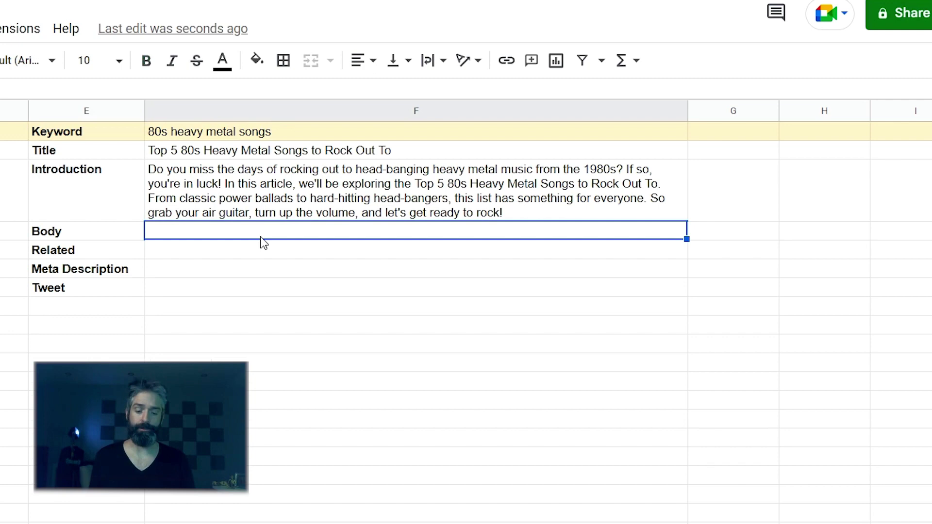
{"action": "type", "text": "=AI(\""}
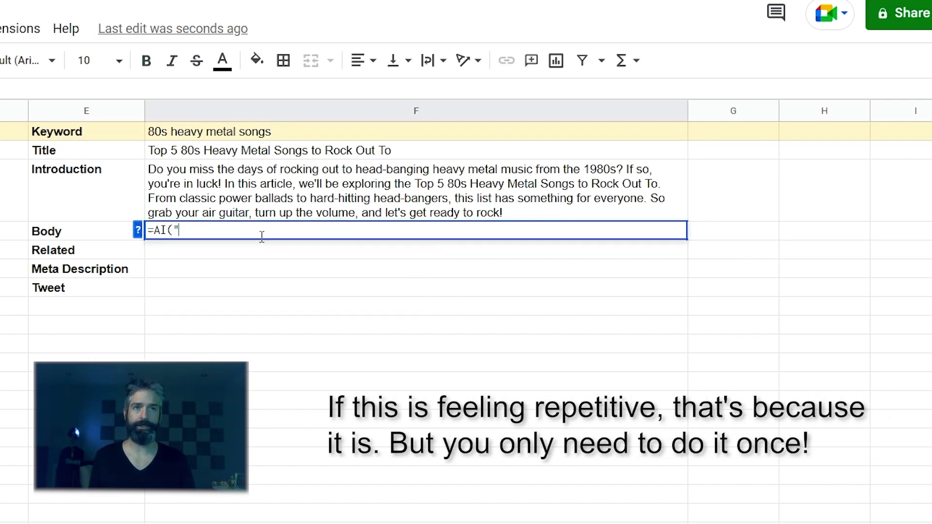
{"action": "type", "text": "As ana engaging blog w"}
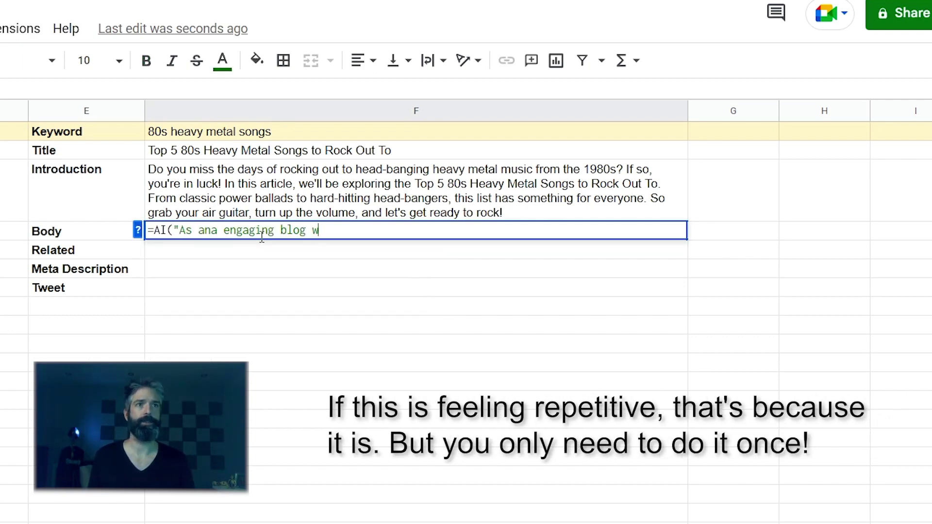
{"action": "type", "text": "riter, you are "}
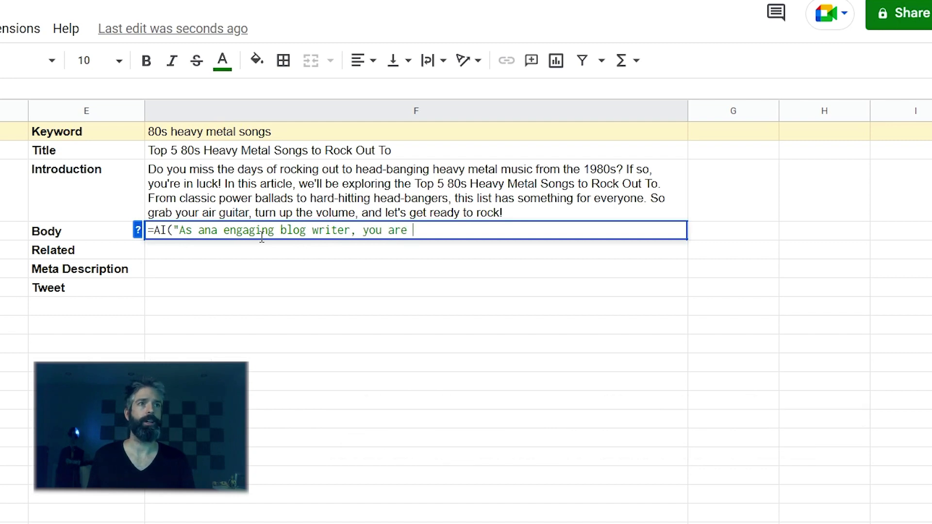
{"action": "type", "text": "creating a bl"}
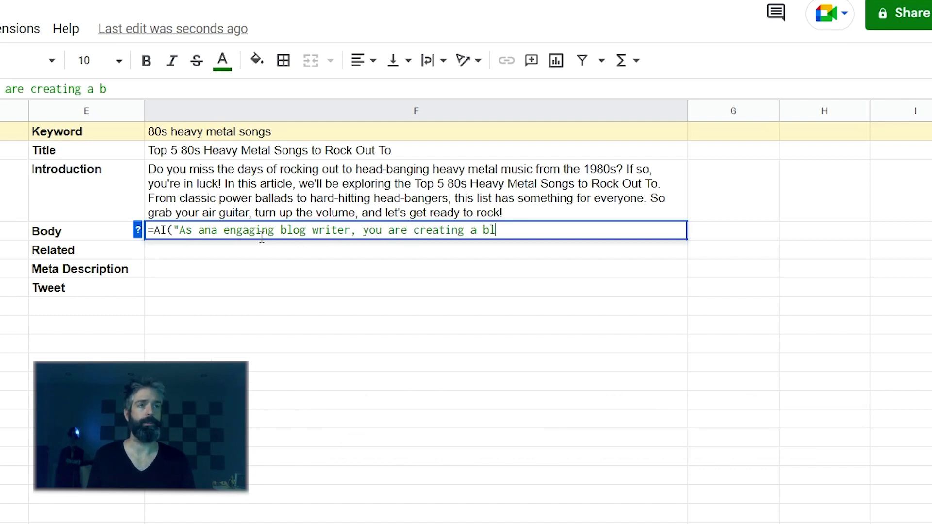
{"action": "type", "text": "og about \""}
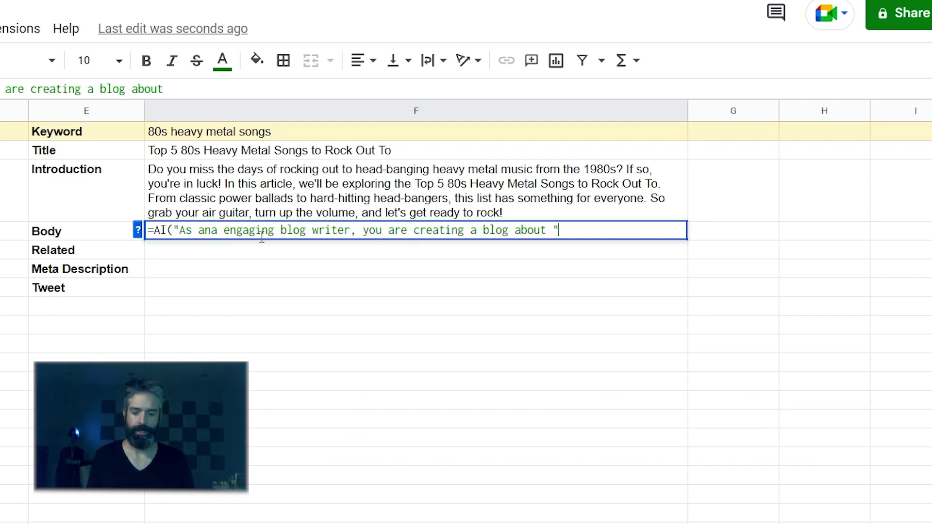
{"action": "type", "text": "&"}
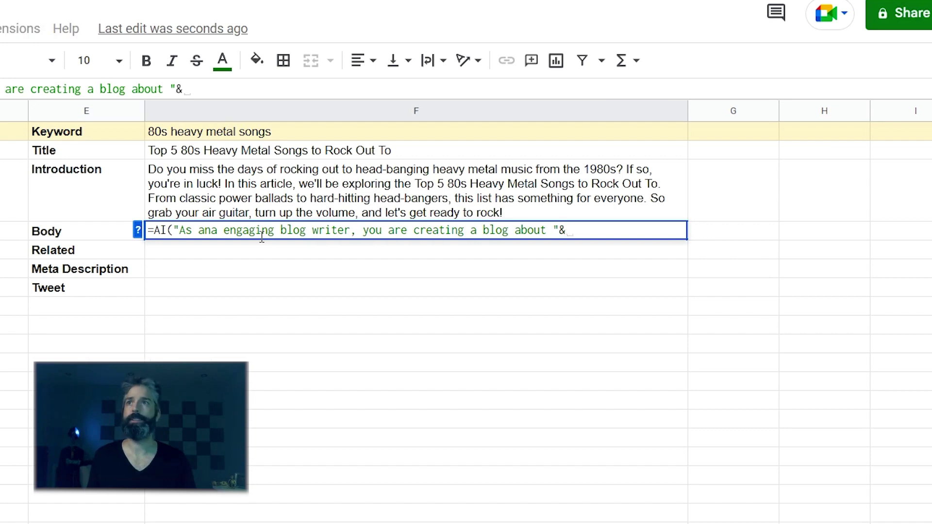
In F4, enter an =AI prompt extending the F3 introduction into a blog about the F1 keyword
{"action": "left_click", "coordinate": [267, 133]}
{"action": "type", "text": "&\","}
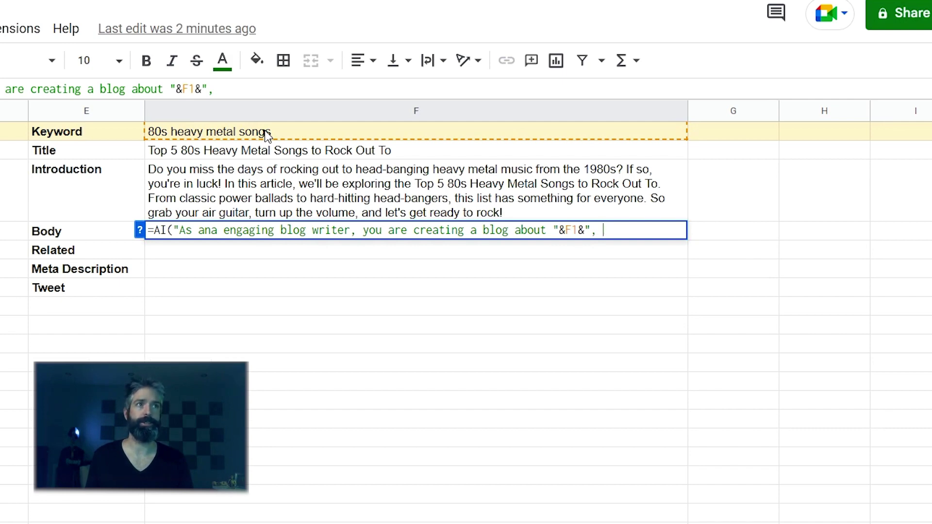
{"action": "type", "text": " extend the t"}
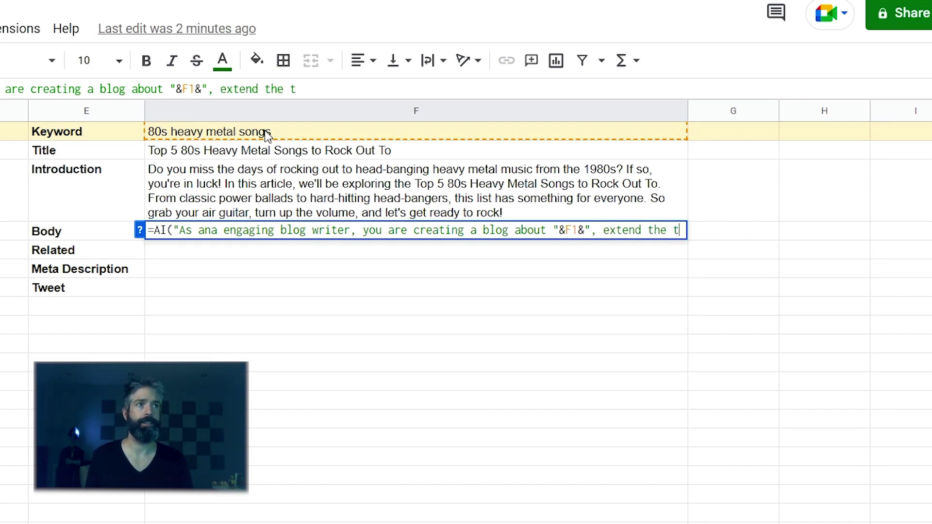
{"action": "type", "text": "ext:"}
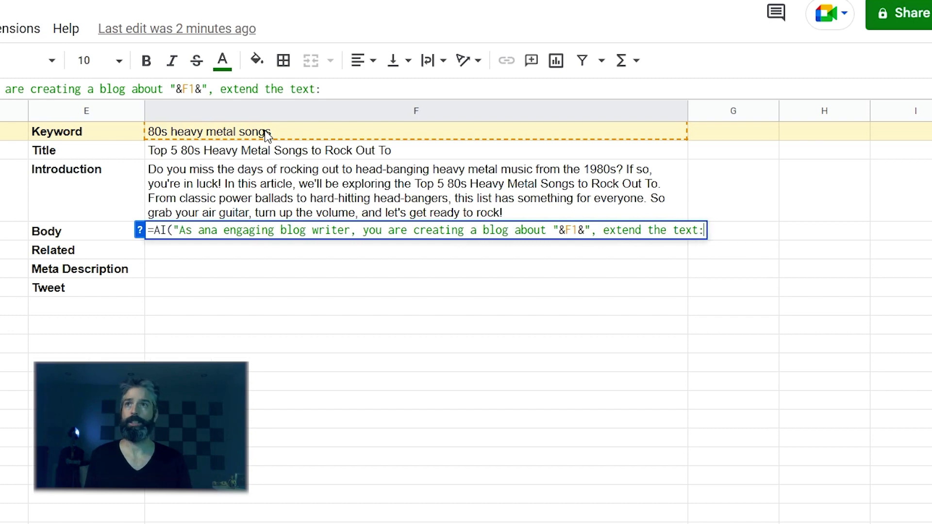
{"action": "type", "text": " \"&"}
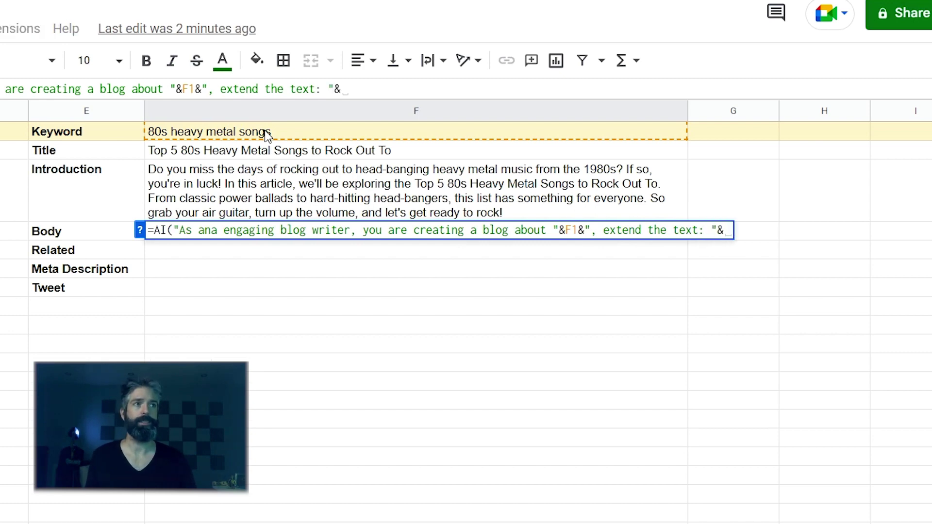
{"action": "left_click", "coordinate": [273, 197]}
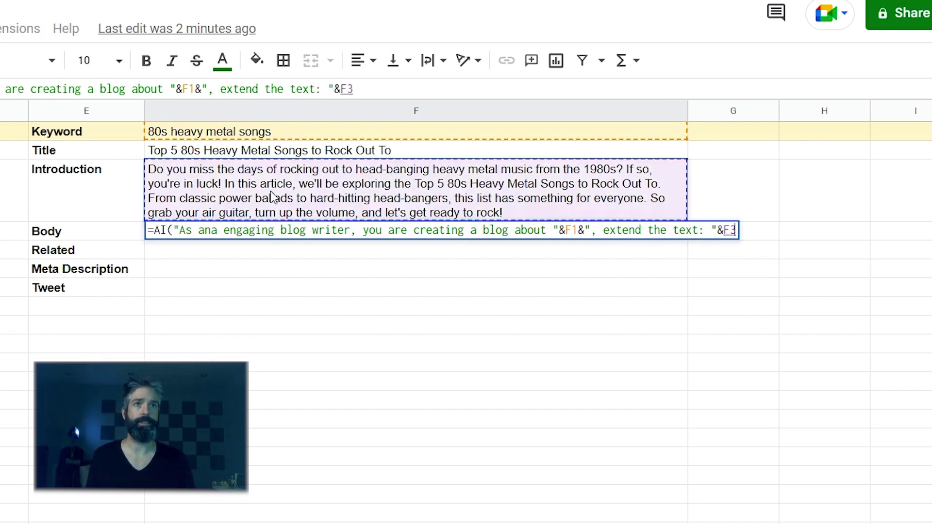
{"action": "type", "text": "&"}
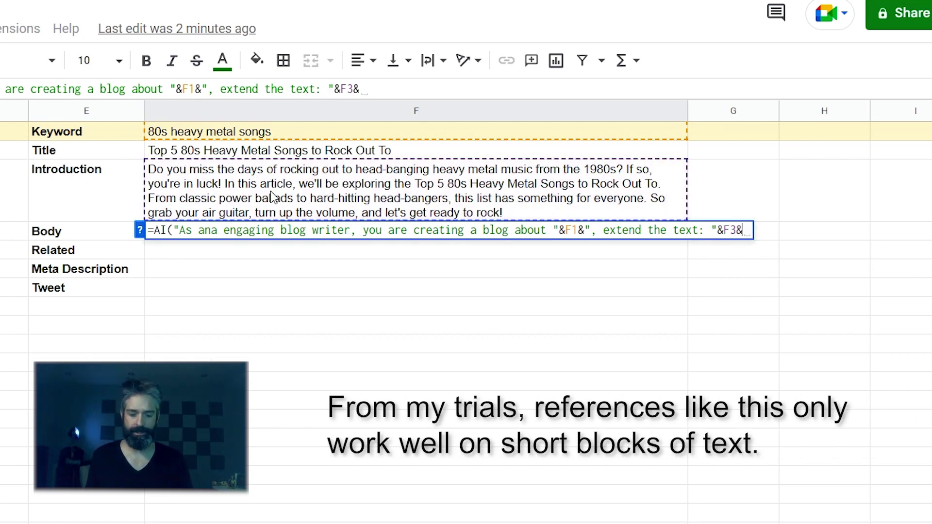
{"action": "type", "text": "\")"}
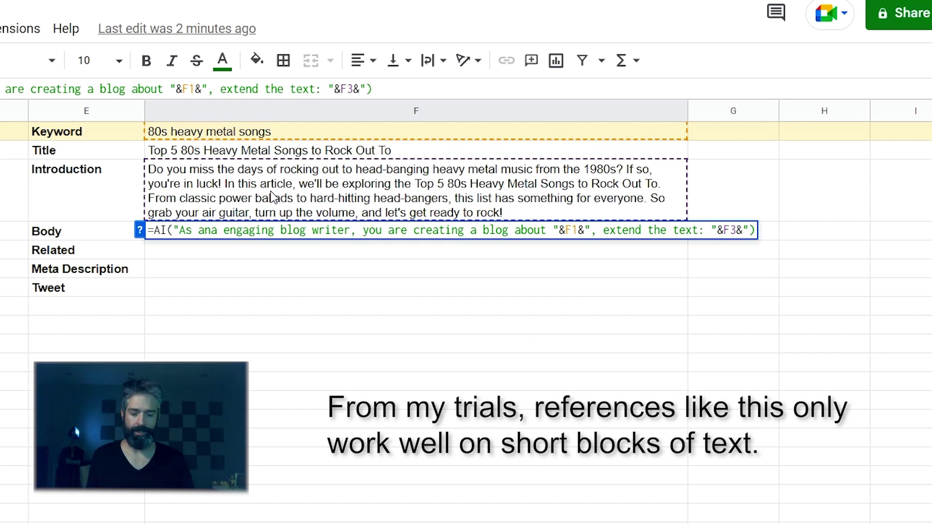
{"action": "type", "text": "."}
{"action": "type", "text": "\""}
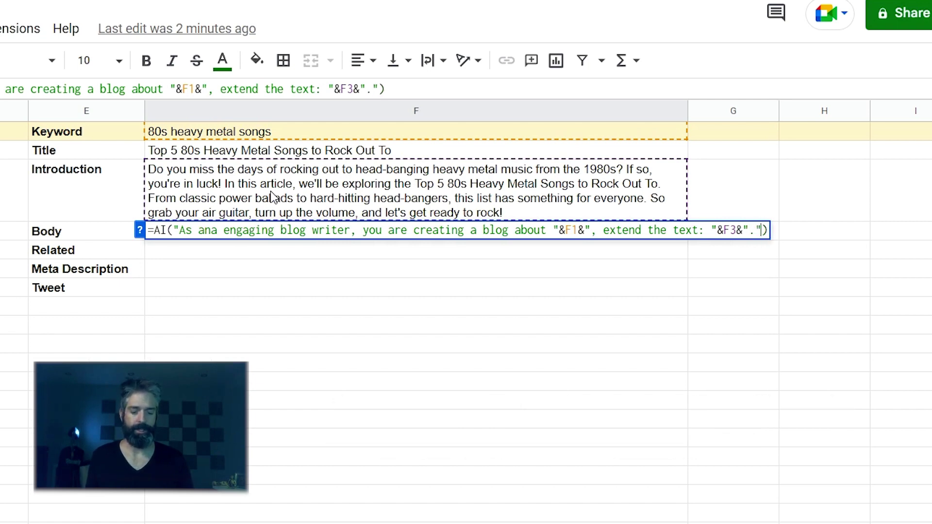
{"action": "key", "text": "Return"}
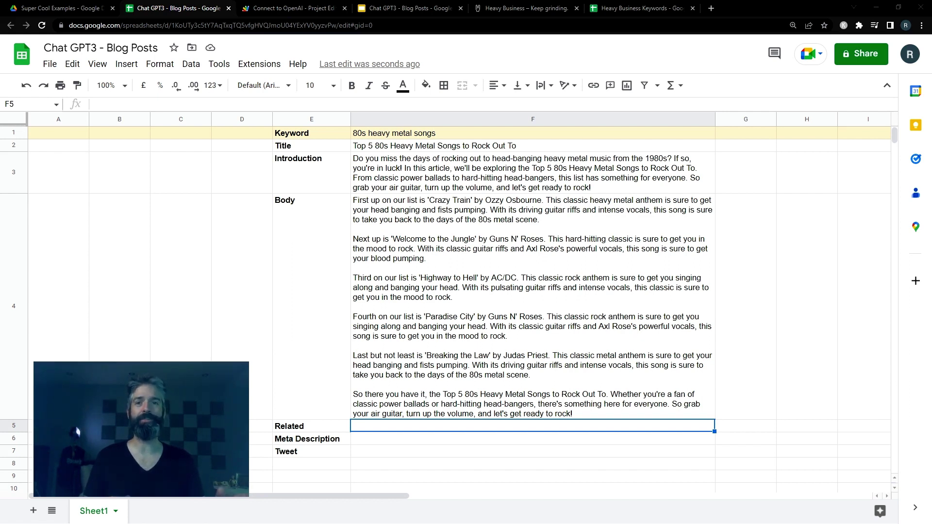
{"action": "left_click", "coordinate": [399, 149]}
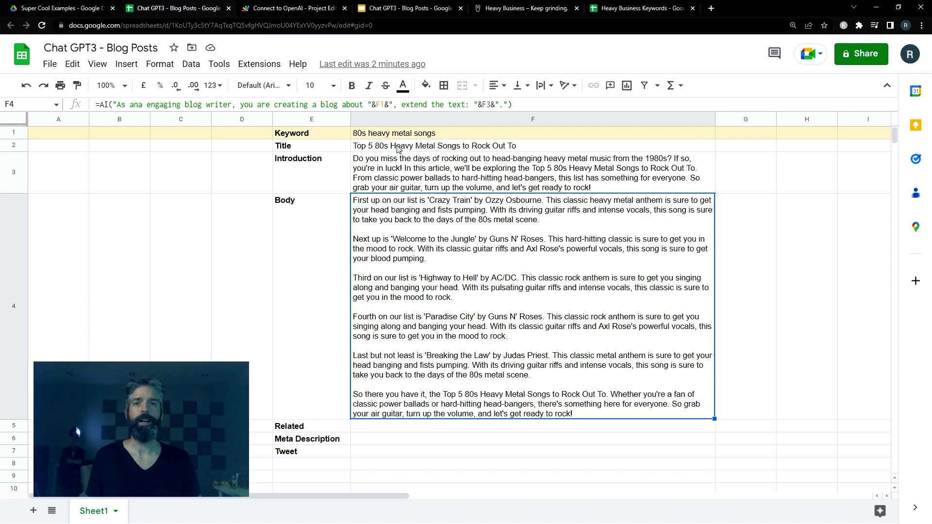
{"action": "left_click", "coordinate": [399, 178]}
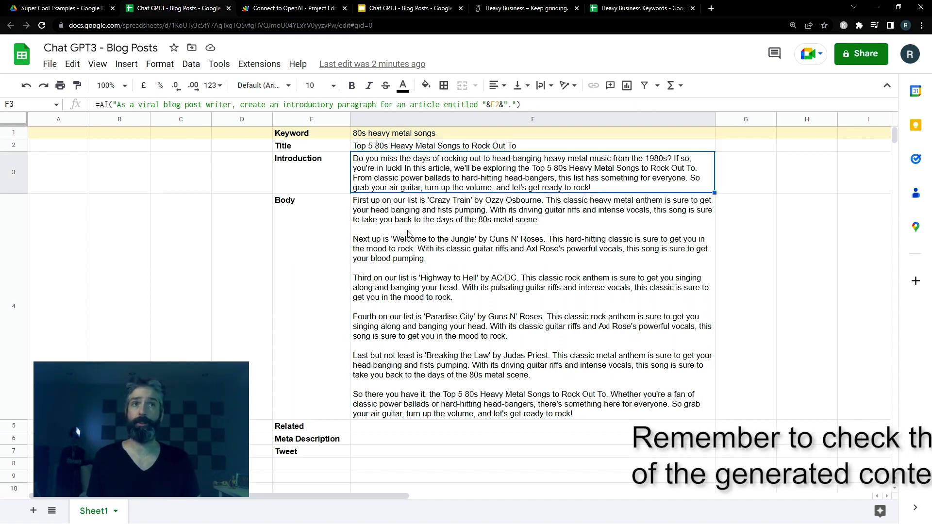
{"action": "left_click", "coordinate": [408, 243]}
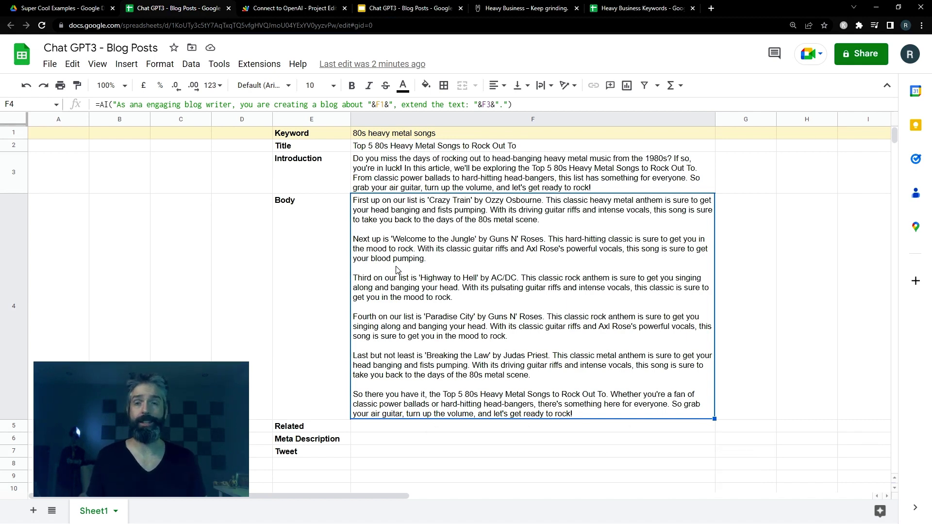
{"action": "left_click", "coordinate": [488, 426]}
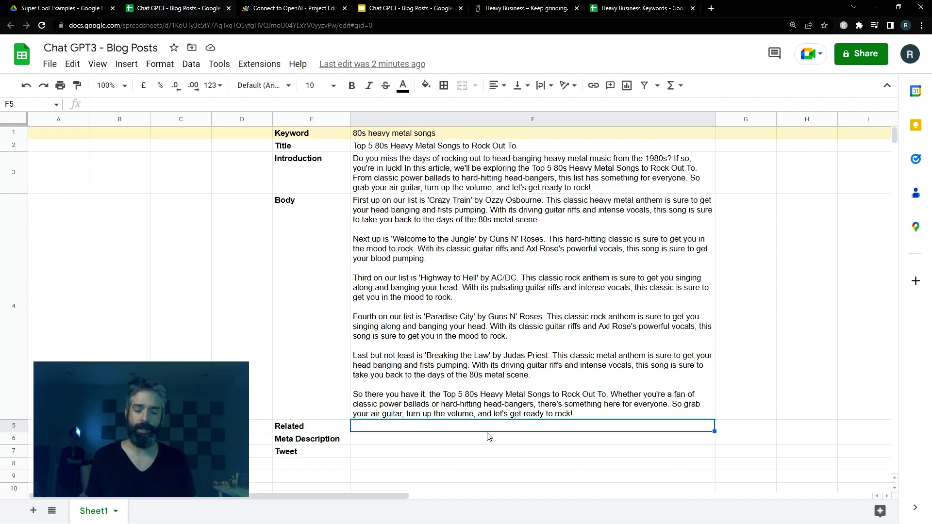
{"action": "type", "text": "=AI(\""}
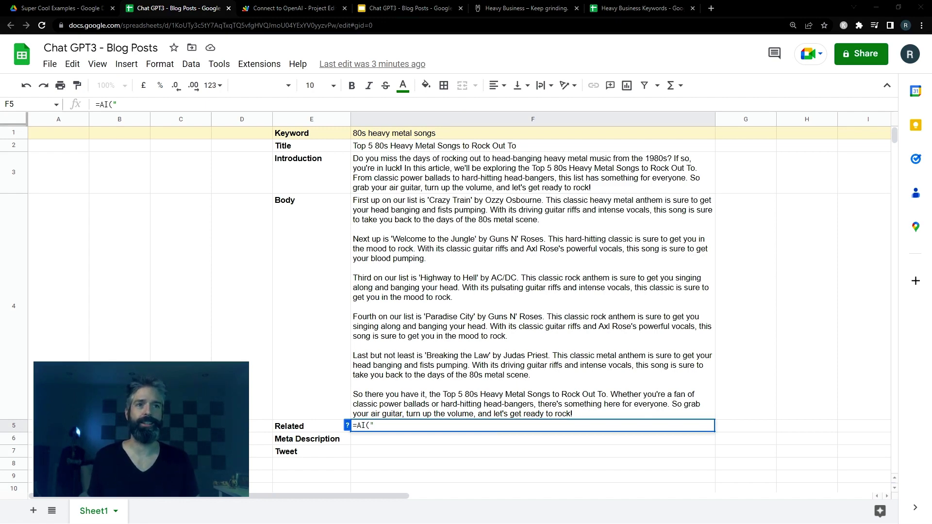
{"action": "type", "text": "Suggest 3 related keyword phrases that customers who searched for \"&F1&\" may also search for\")"}
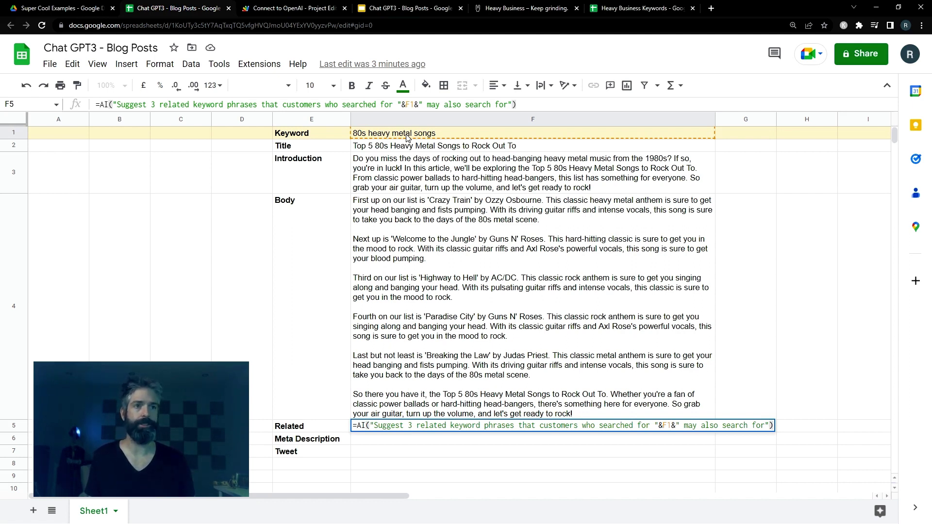
Commit the F5 formula that suggests three keyword phrases related to '80s heavy metal songs'
{"action": "key", "text": "Return"}
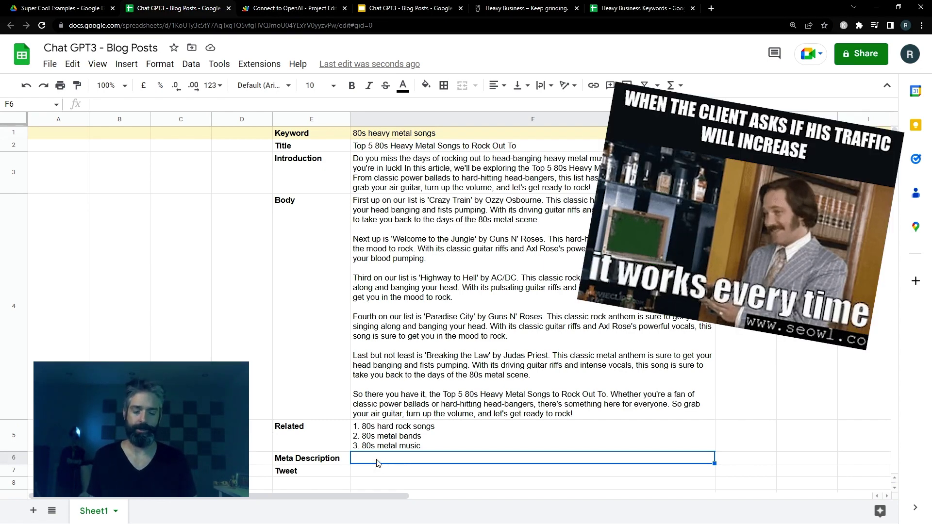
{"action": "type", "text": "="}
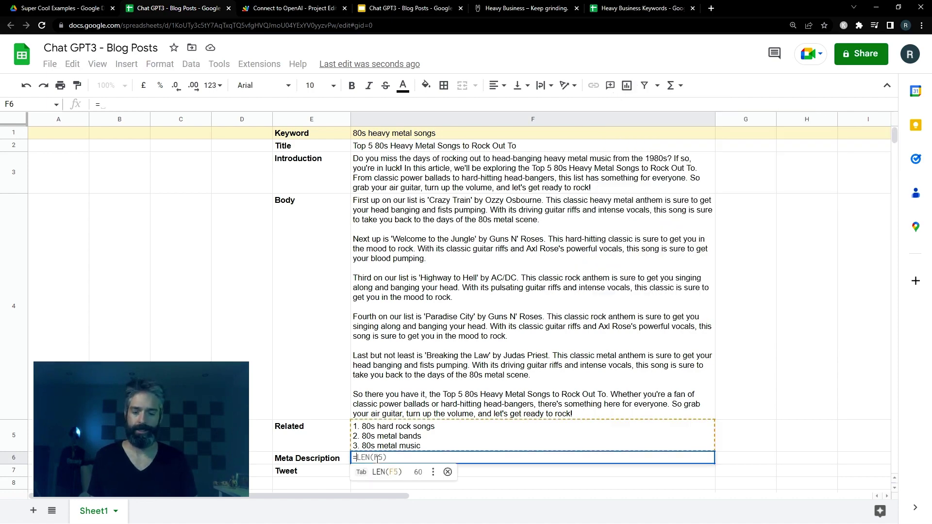
{"action": "type", "text": "AI(\"As an SEO writer, "}
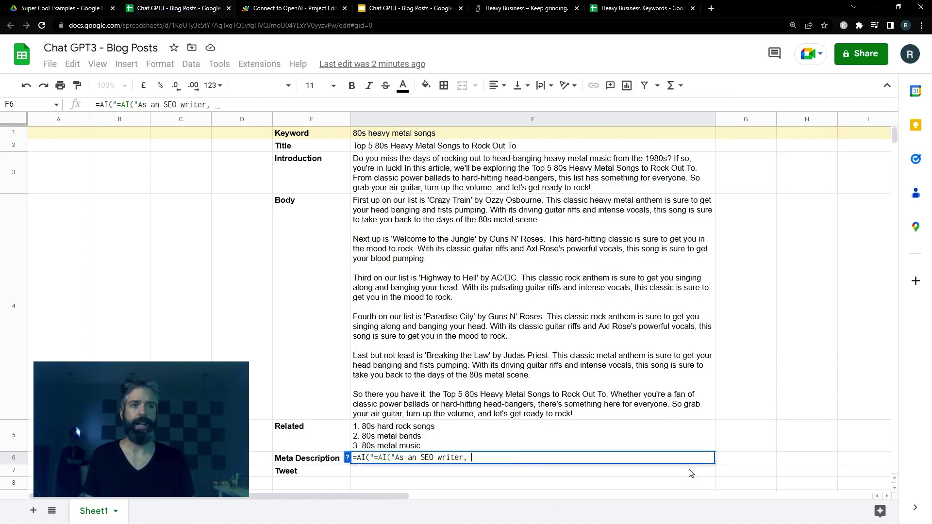
{"action": "type", "text": "create a me"}
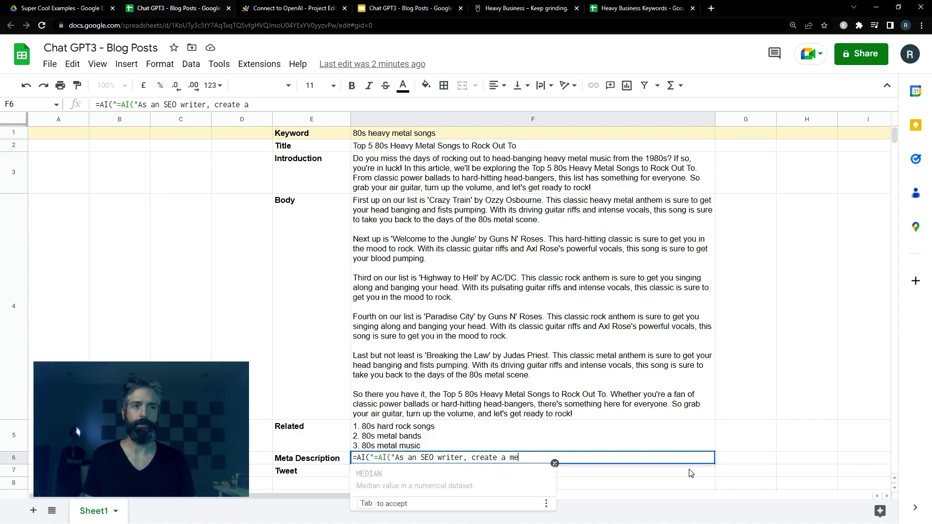
{"action": "type", "text": "ta description "}
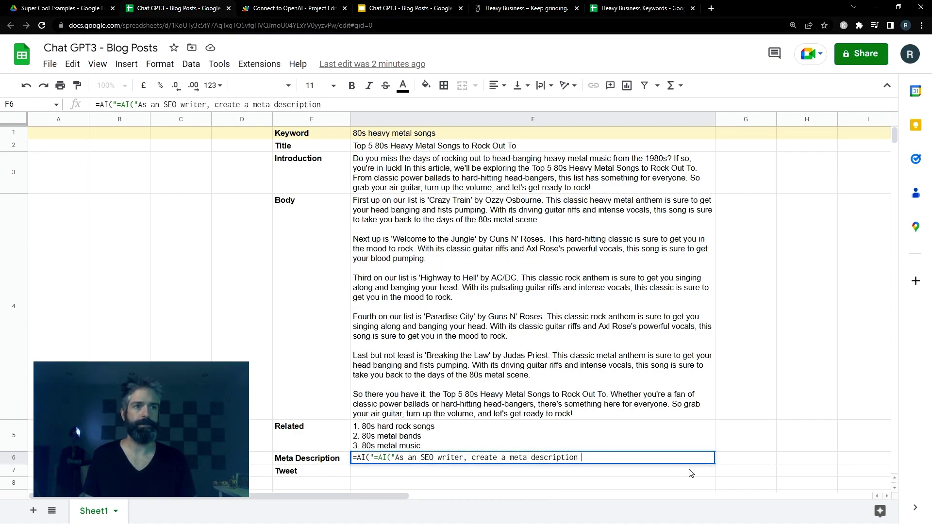
{"action": "type", "text": "that uses the "}
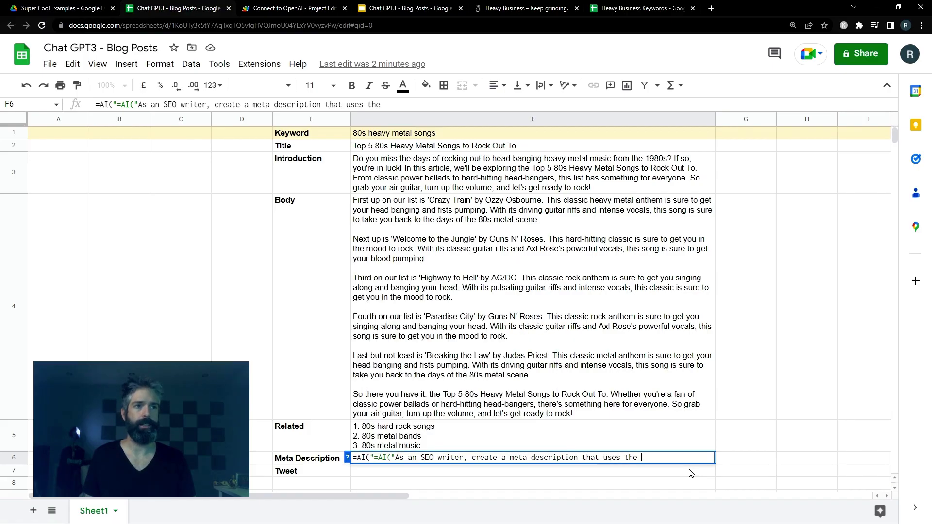
{"action": "type", "text": "keyword \""}
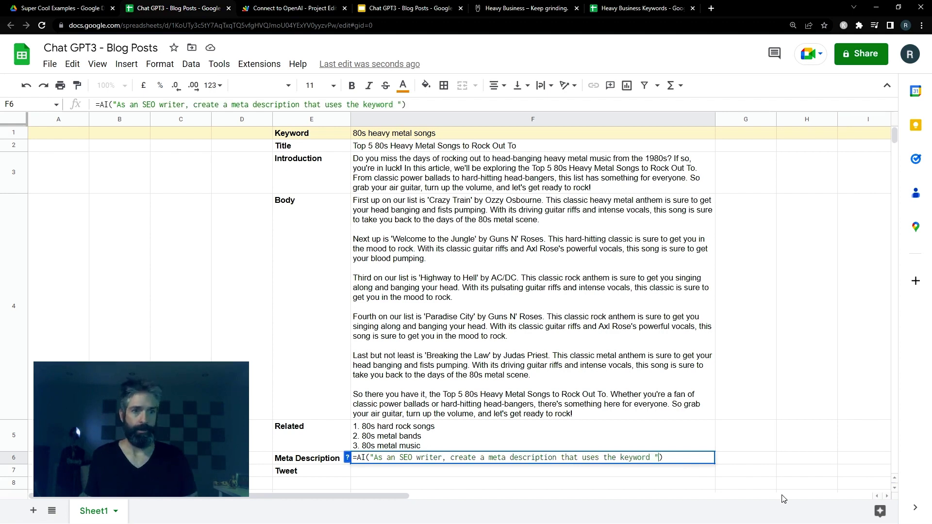
{"action": "type", "text": "&"}
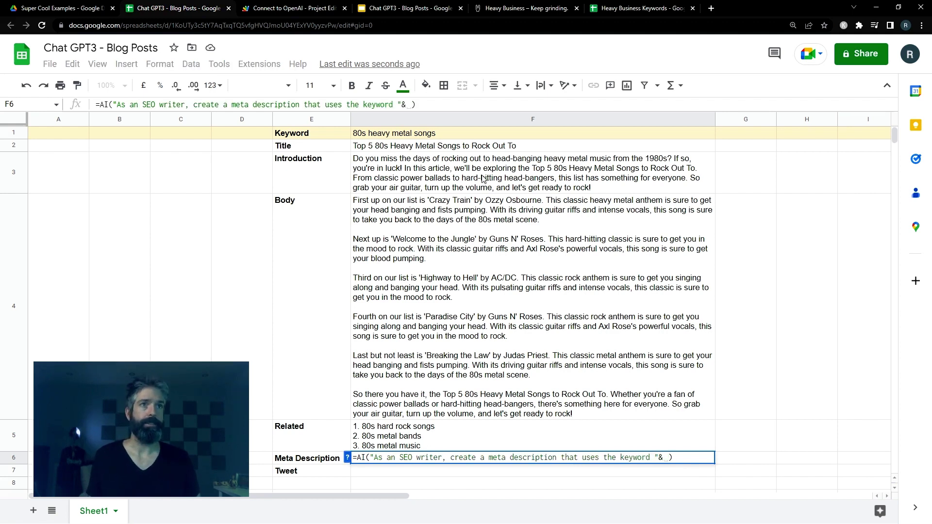
Build the F6 meta-description AI formula from keyword F1 and related keywords F5
{"action": "left_click", "coordinate": [471, 134]}
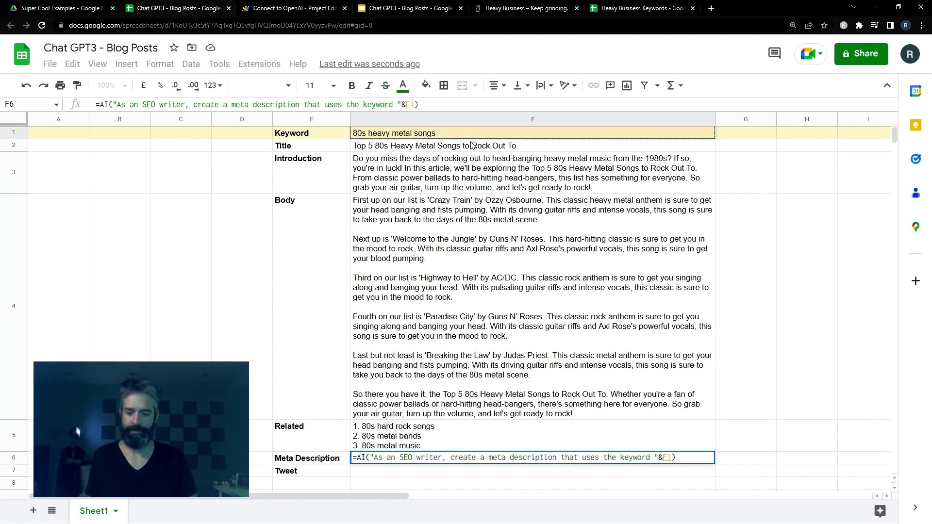
{"action": "type", "text": "&\""}
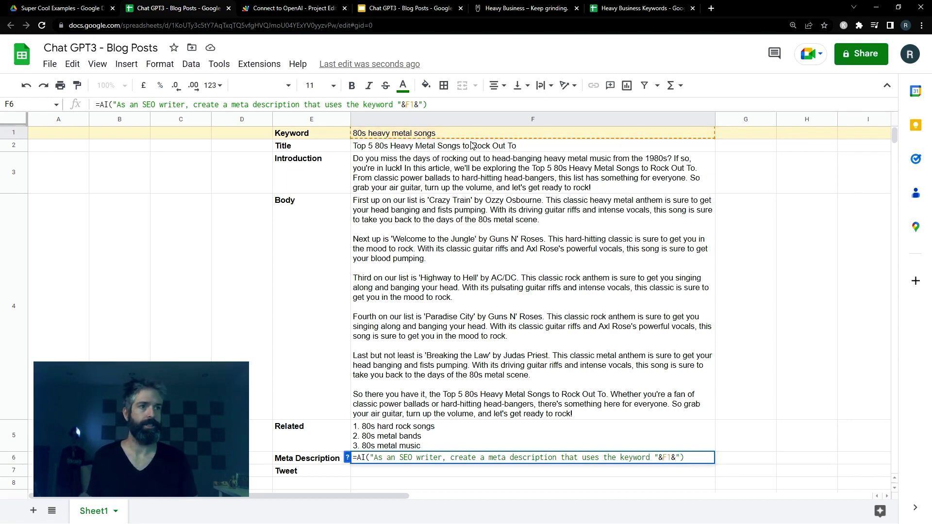
{"action": "type", "text": " as the primary keyword. Try to include these 1 or 2 of these related keywords: \"&B5&\". End with a call to action."}
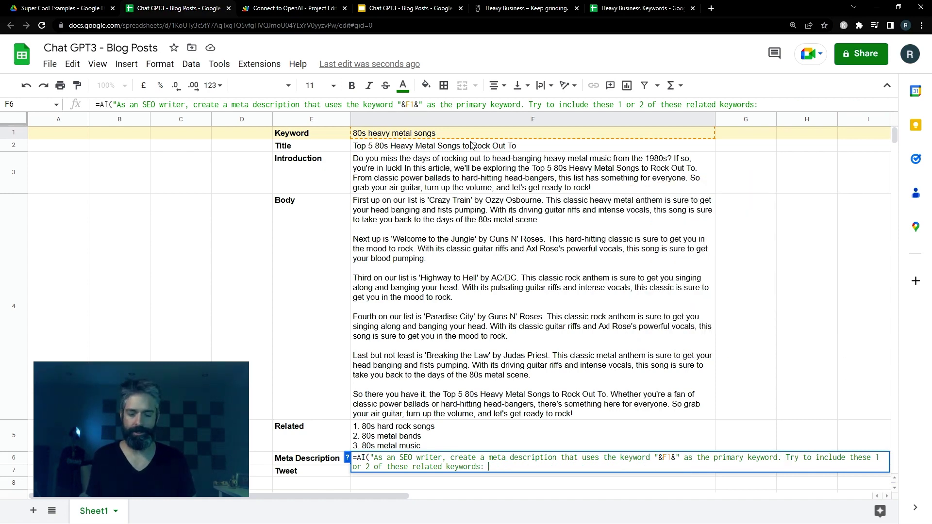
{"action": "type", "text": "&"}
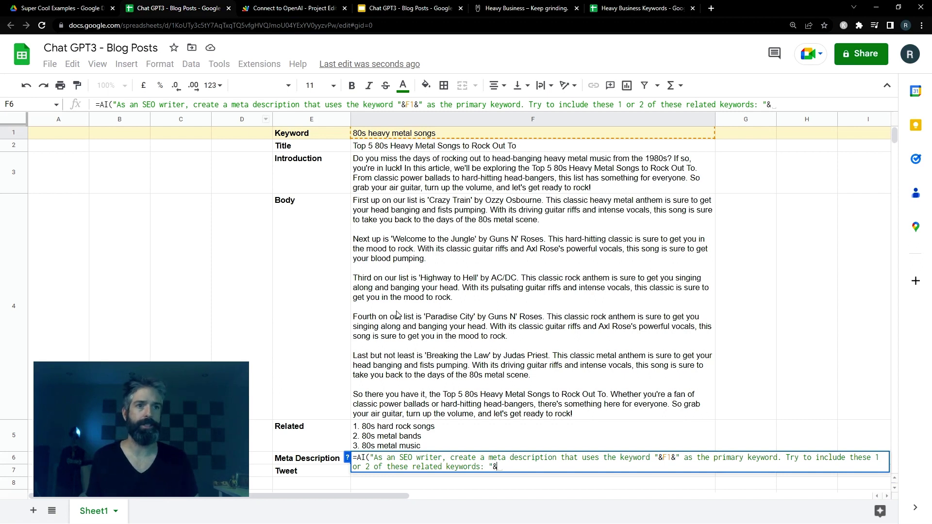
{"action": "left_click", "coordinate": [407, 438]}
{"action": "type", "text": "&\". End wit"}
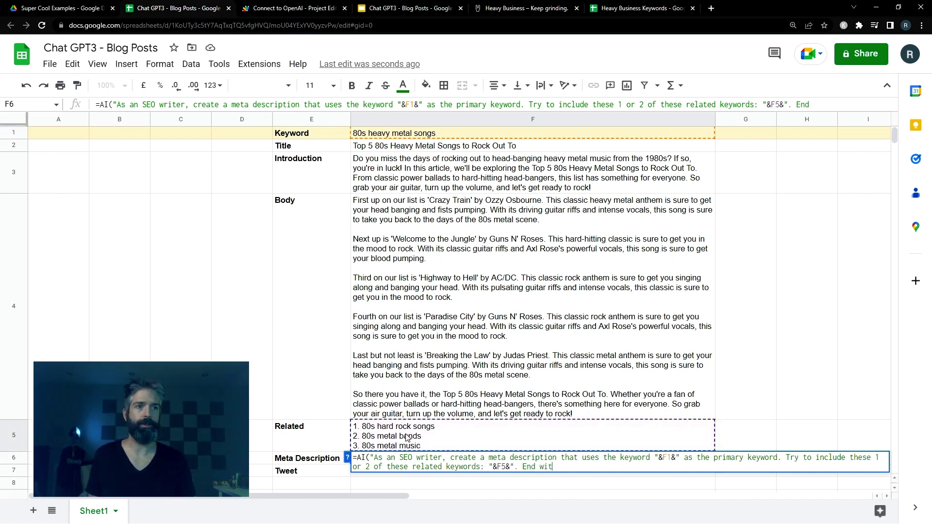
{"action": "type", "text": "h a call to acti"}
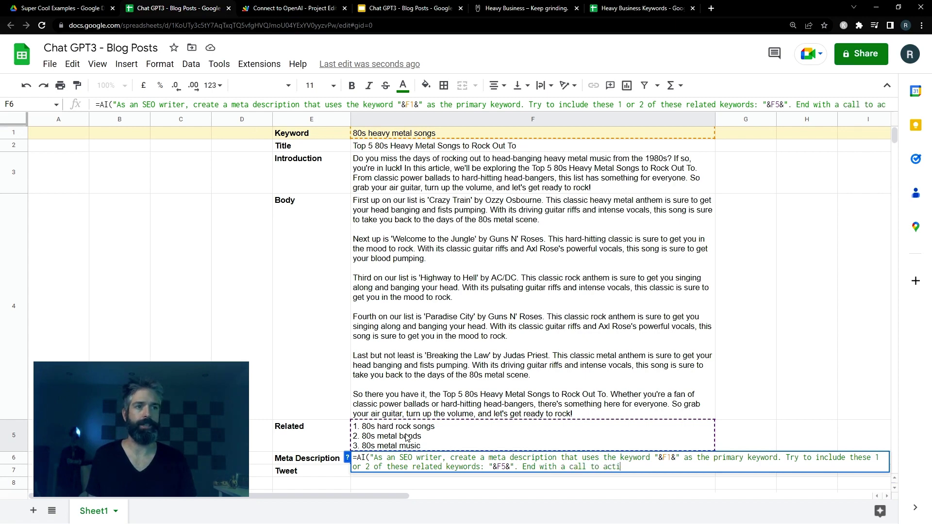
{"action": "type", "text": "on.\")"}
{"action": "key", "text": "Return"}
{"action": "scroll", "coordinate": [315, 295], "scroll_direction": "down", "scroll_amount": 2}
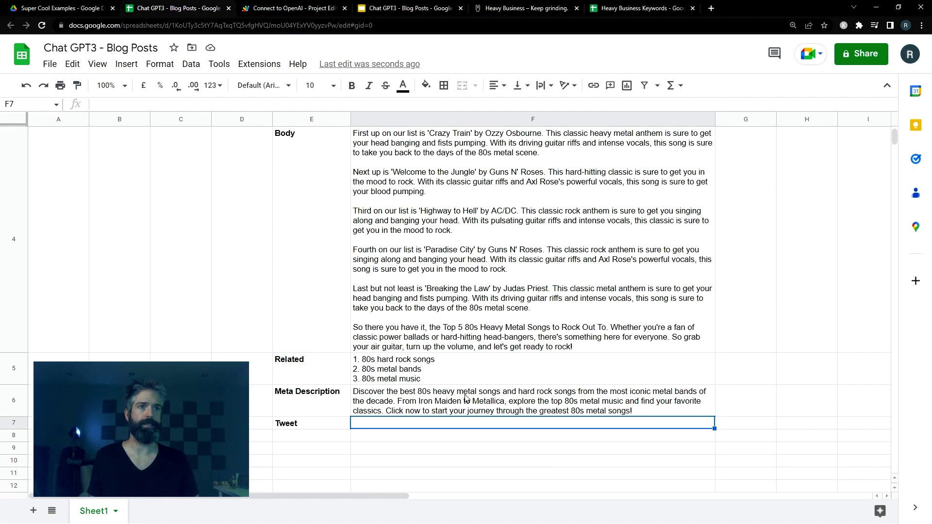
{"action": "scroll", "coordinate": [482, 397], "scroll_direction": "up", "scroll_amount": 2}
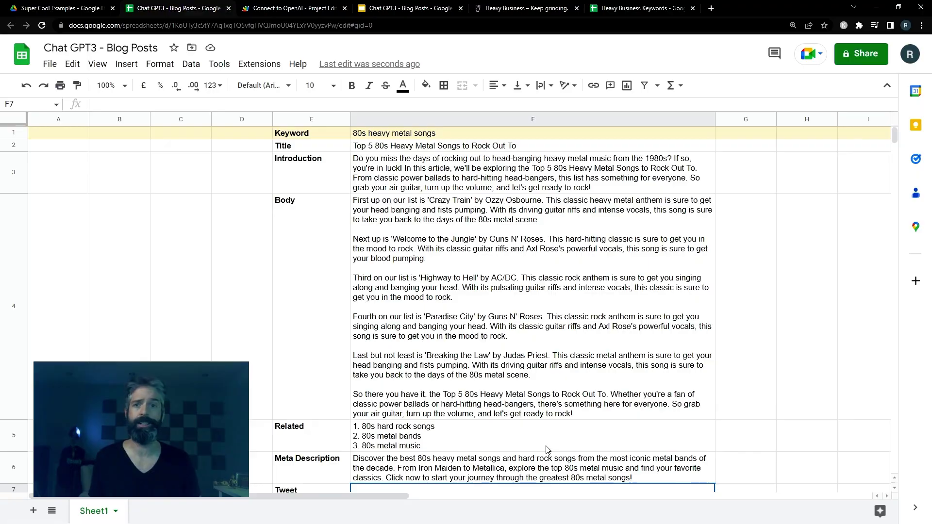
{"action": "scroll", "coordinate": [527, 438], "scroll_direction": "down", "scroll_amount": 1}
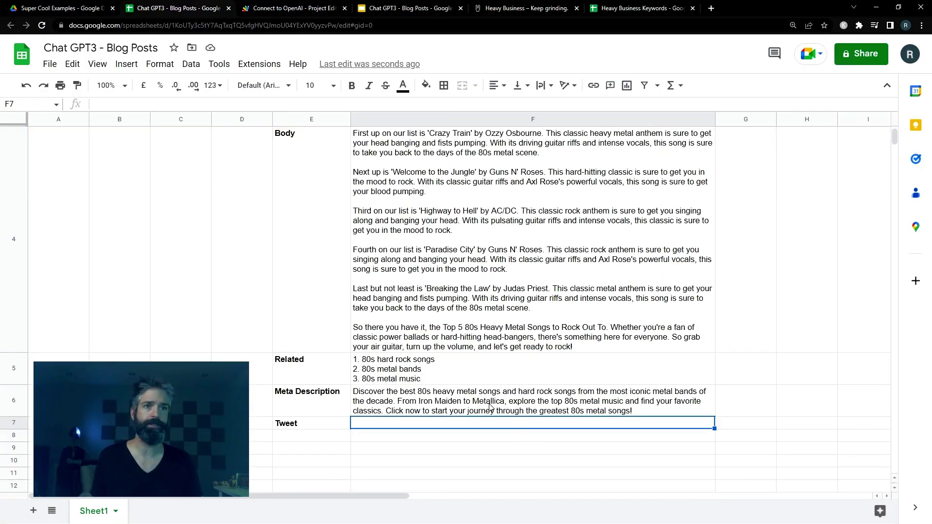
{"action": "scroll", "coordinate": [527, 437], "scroll_direction": "down", "scroll_amount": 1}
{"action": "type", "text": "="}
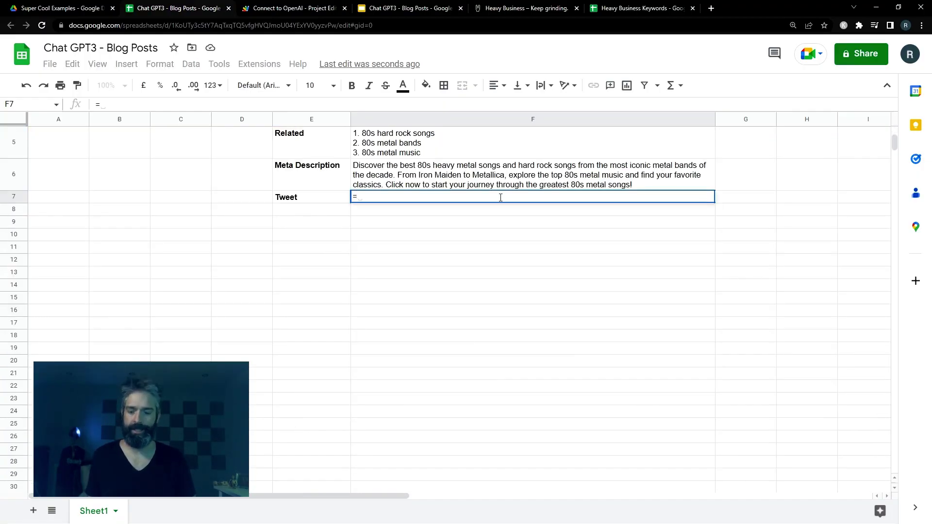
{"action": "type", "text": "AI("}
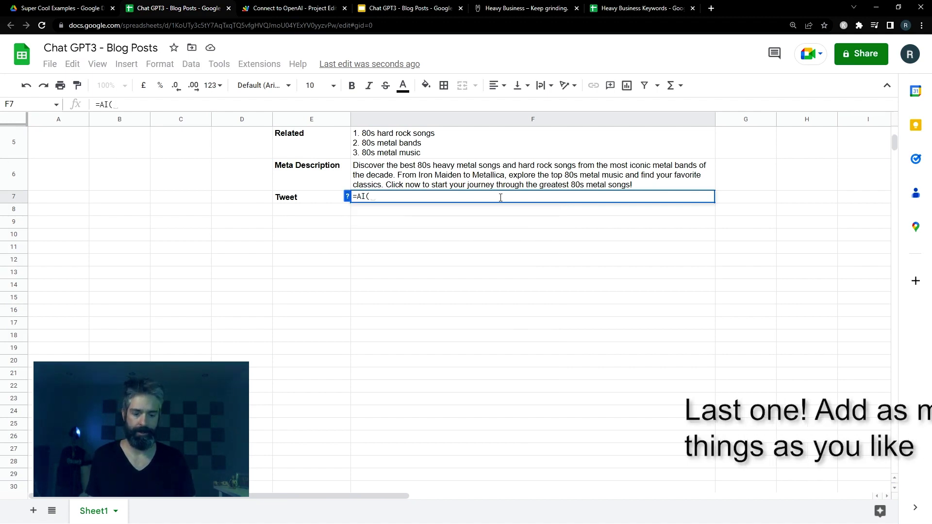
{"action": "type", "text": "\""}
Add 'Don't use too many hashtags.' to the pasted F7 tweet prompt and generate the tweet
{"action": "type", "text": "=AI(\"Writing like a social media manager, create a tweet to promote an article called \"&B2&\" Don't use too many hashtags.\")"}
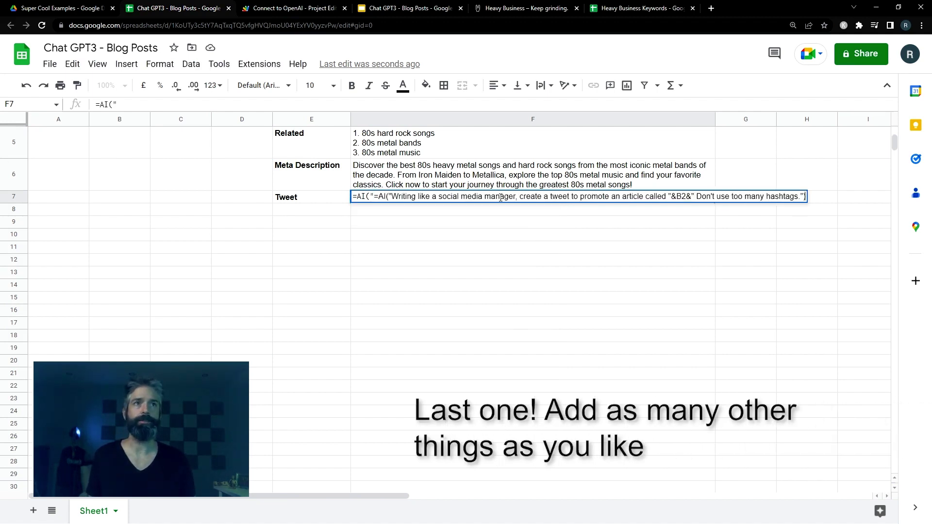
{"action": "left_click", "coordinate": [551, 199], "text": "shift"}
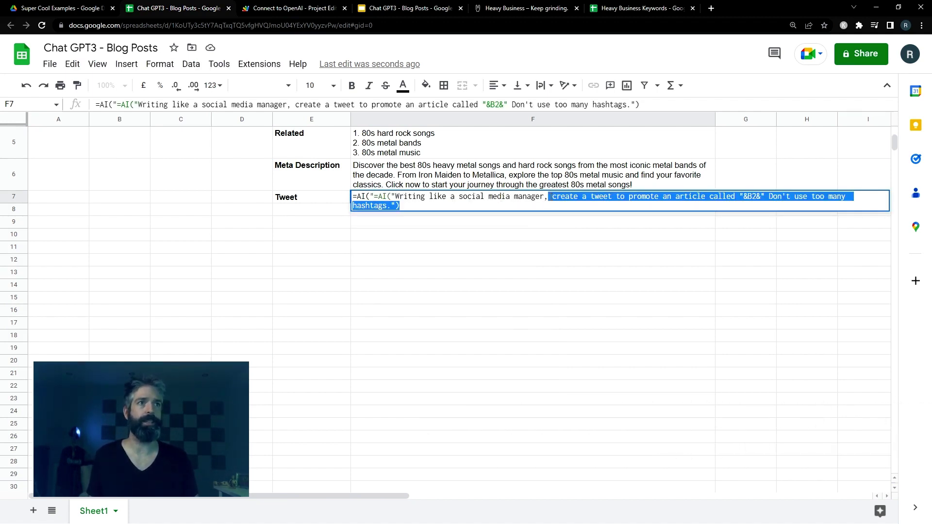
{"action": "type", "text": "create a tw"}
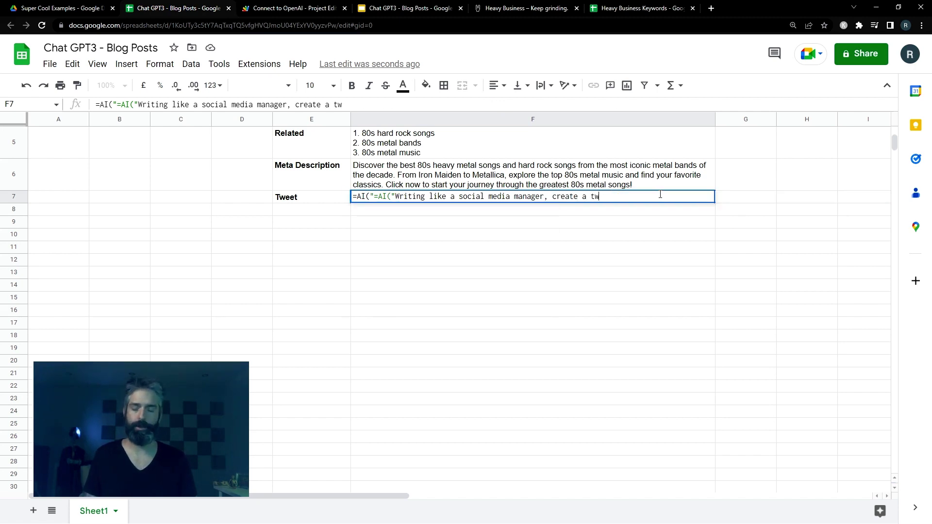
{"action": "type", "text": "eet to promote an"}
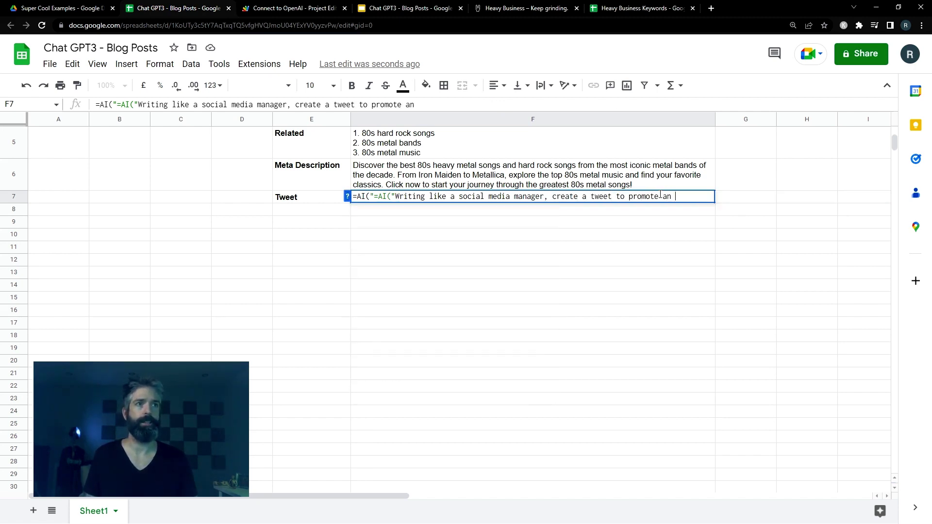
{"action": "type", "text": " article called \"&F2&"}
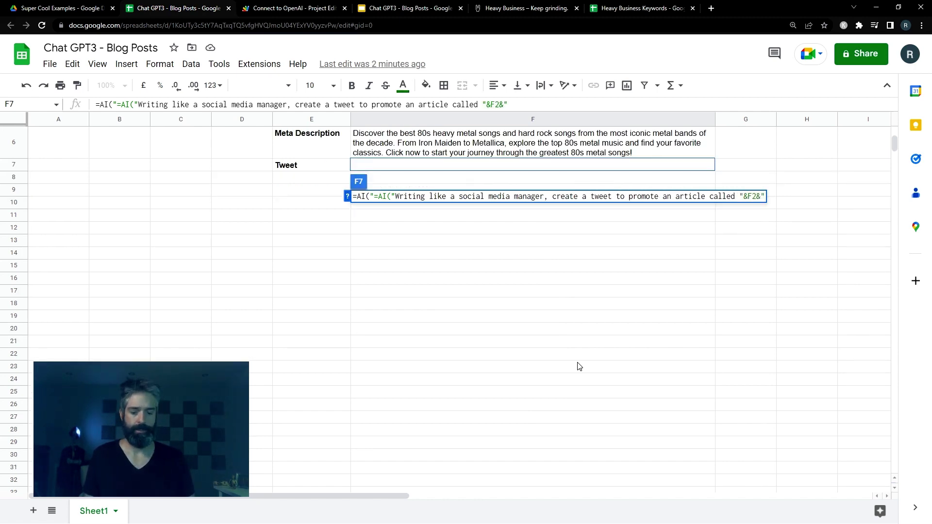
{"action": "type", "text": "\")"}
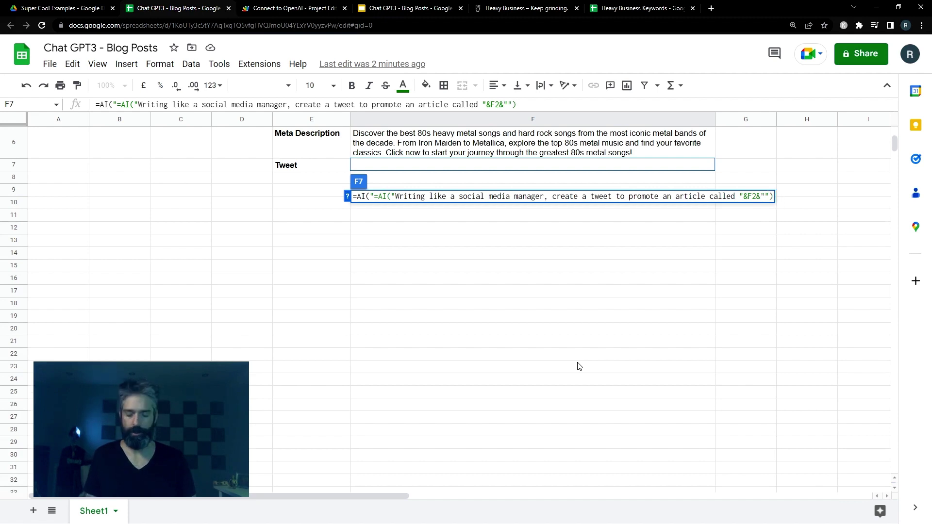
{"action": "type", "text": ".  Don't use too many hashta"}
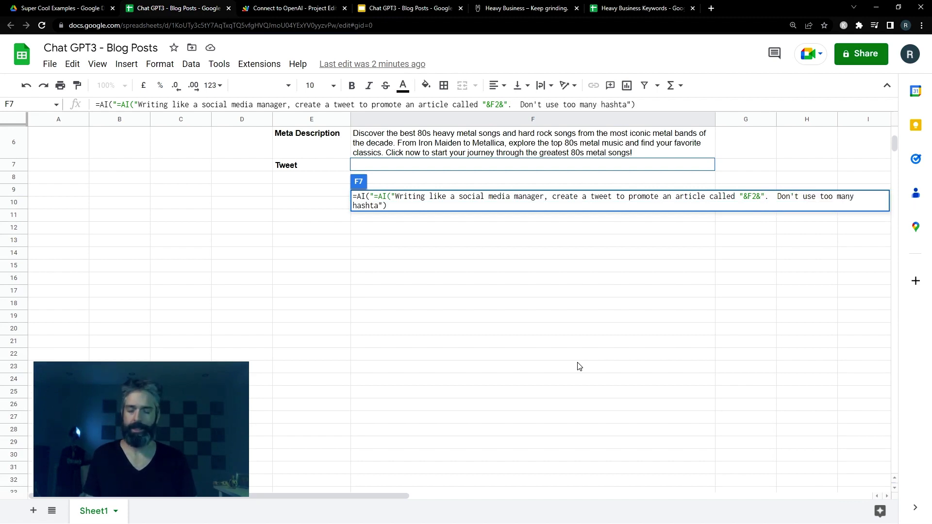
{"action": "type", "text": "gs."}
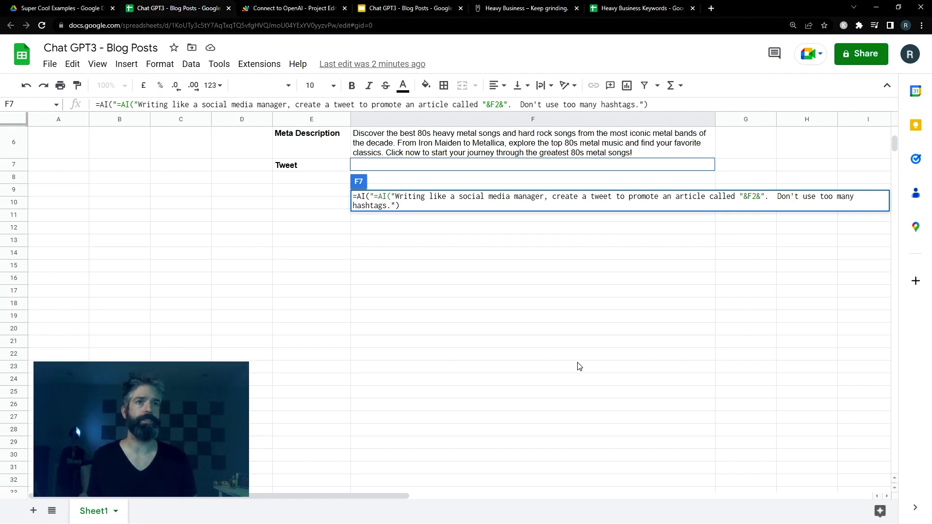
{"action": "key", "text": "Return"}
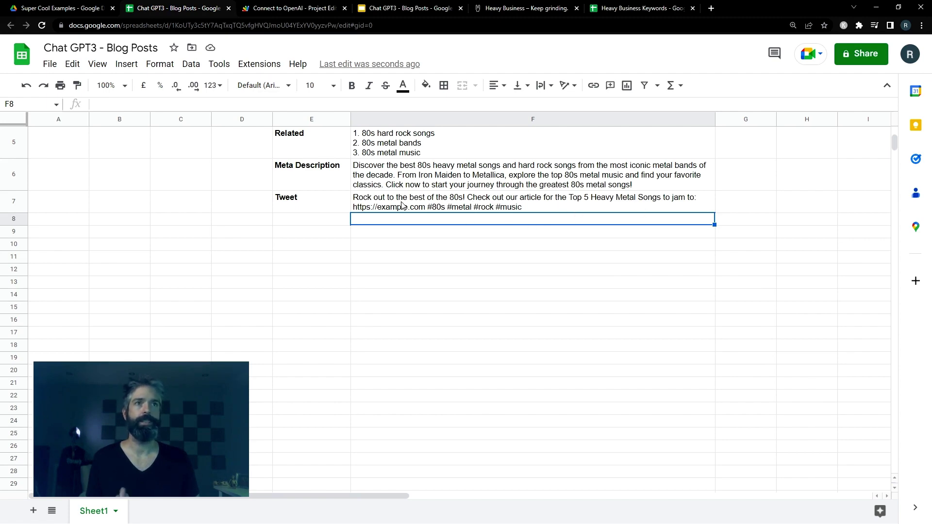
{"action": "scroll", "coordinate": [424, 212], "scroll_direction": "up", "scroll_amount": 3}
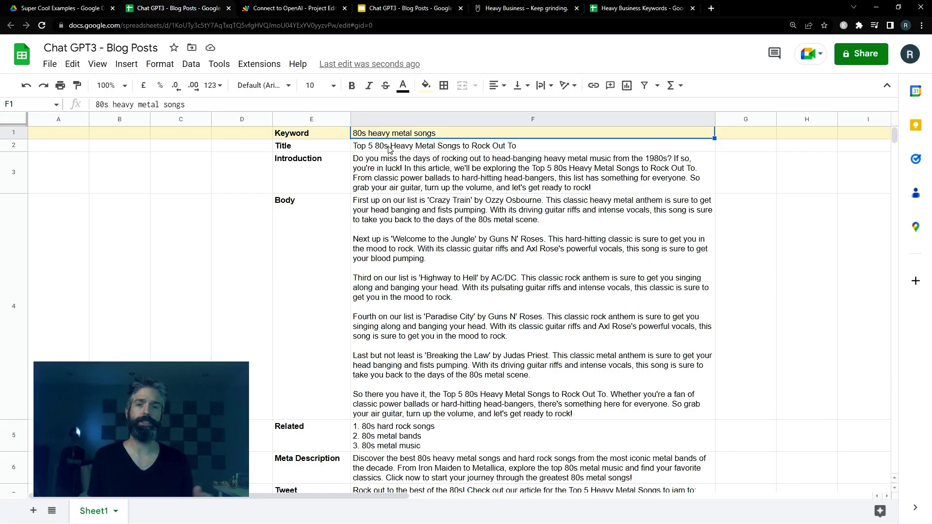
Review the AI formulas behind the Title, Introduction and Body in F2–F4
{"action": "left_click", "coordinate": [390, 147]}
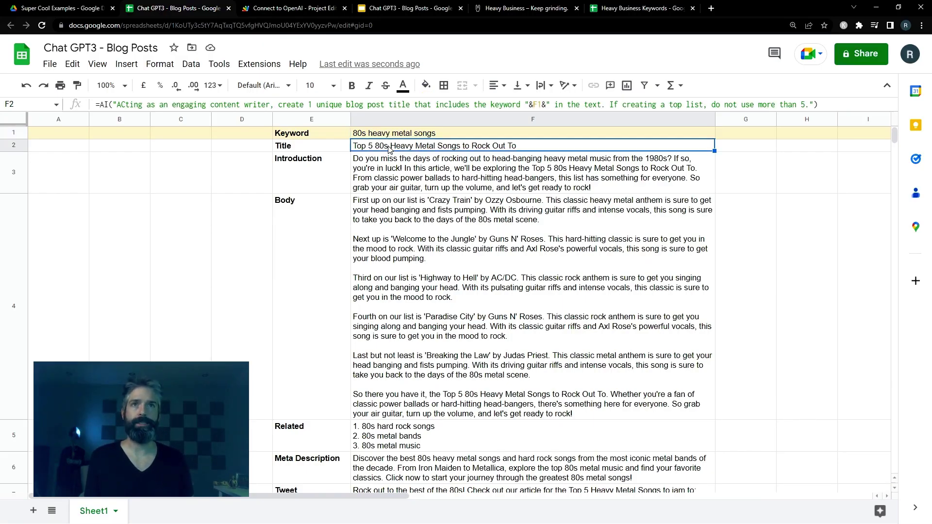
{"action": "key", "text": "Down"}
{"action": "key", "text": "Down"}
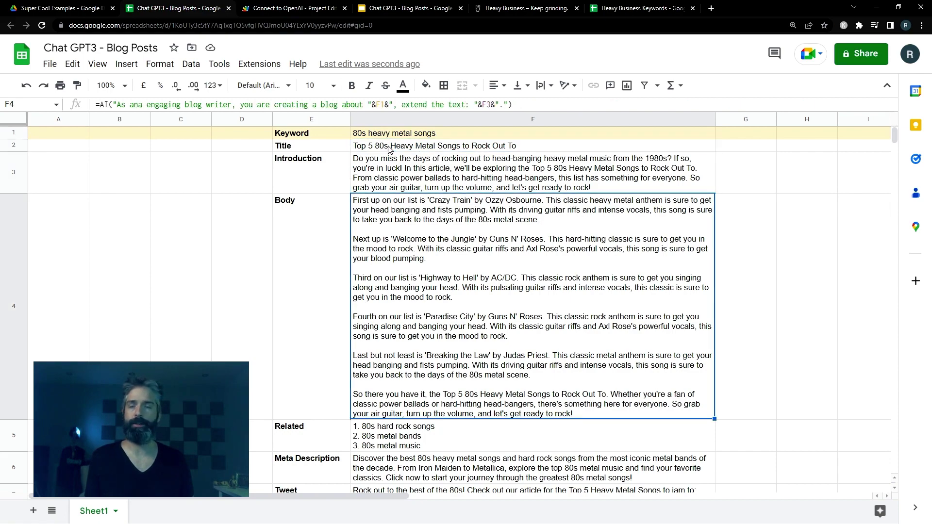
{"action": "key", "text": "Up"}
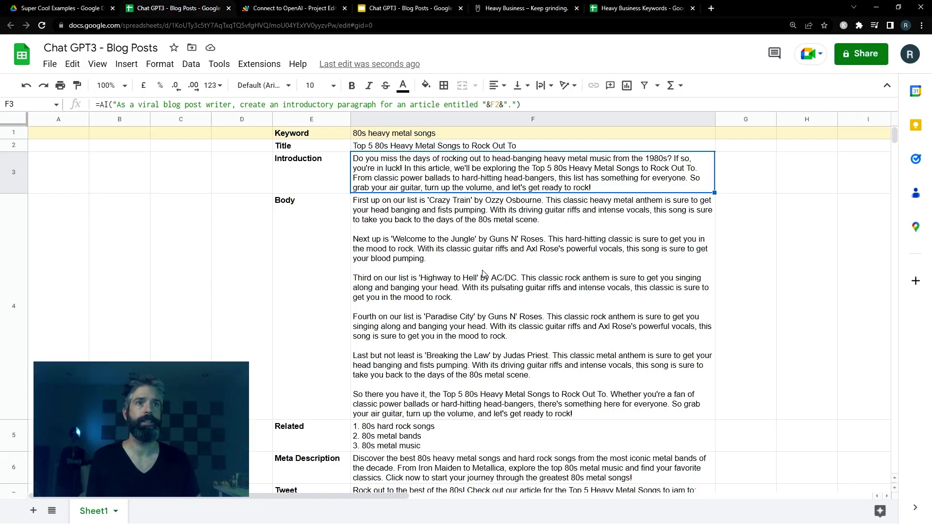
{"action": "left_click", "coordinate": [484, 271]}
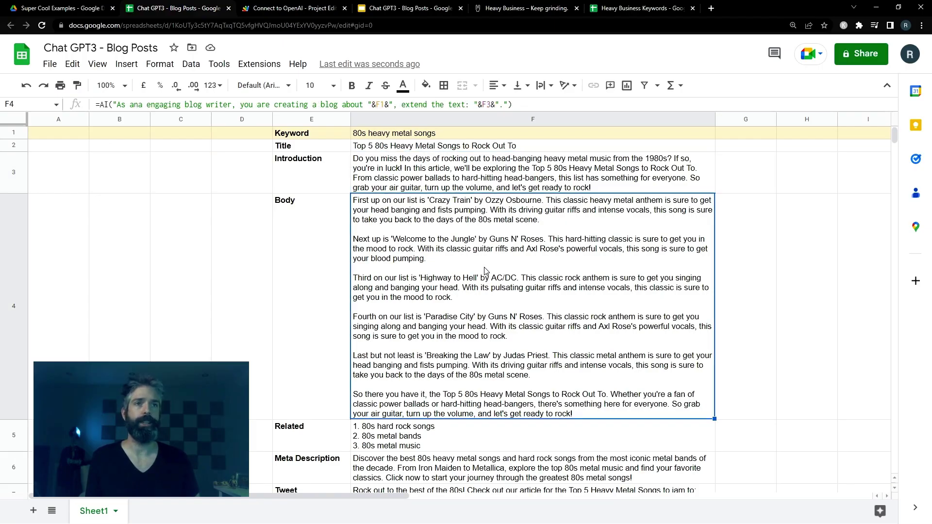
Select the Keyword label in E1, then go to the script's GitHub repository page
{"action": "left_click", "coordinate": [440, 443]}
{"action": "left_click", "coordinate": [312, 133]}
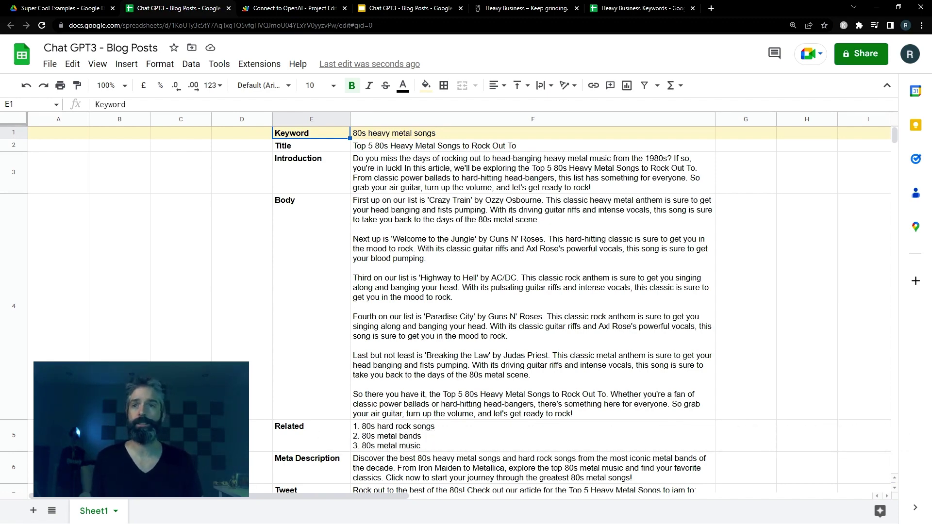
{"action": "key", "text": "ctrl+Tab"}
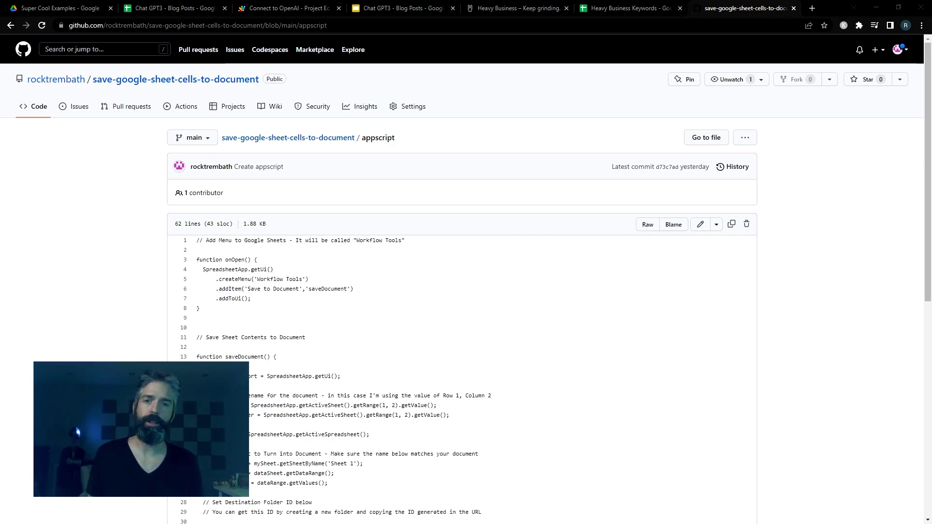
{"action": "scroll", "coordinate": [466, 292], "scroll_direction": "down", "scroll_amount": 2}
{"action": "scroll", "coordinate": [466, 291], "scroll_direction": "down", "scroll_amount": 4}
{"action": "scroll", "coordinate": [466, 291], "scroll_direction": "down", "scroll_amount": 4}
{"action": "scroll", "coordinate": [467, 291], "scroll_direction": "down", "scroll_amount": 4}
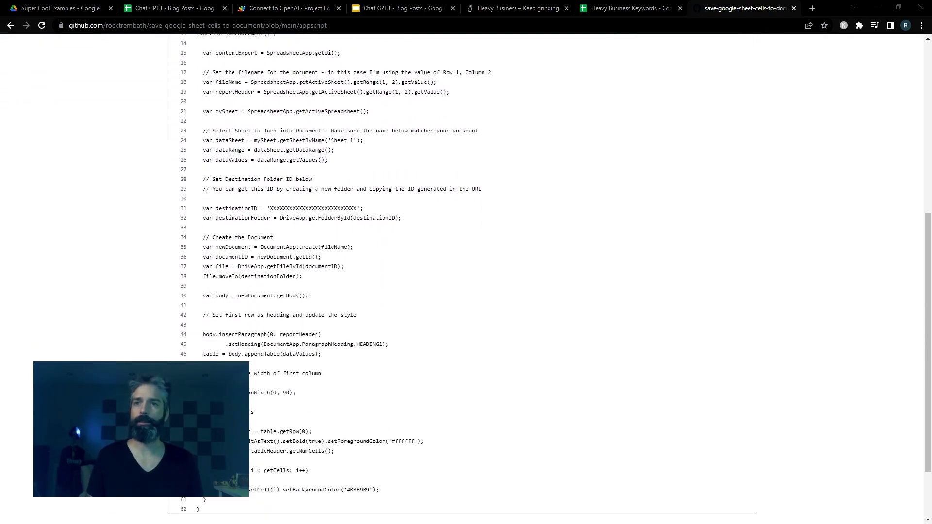
{"action": "scroll", "coordinate": [466, 219], "scroll_direction": "up", "scroll_amount": 12}
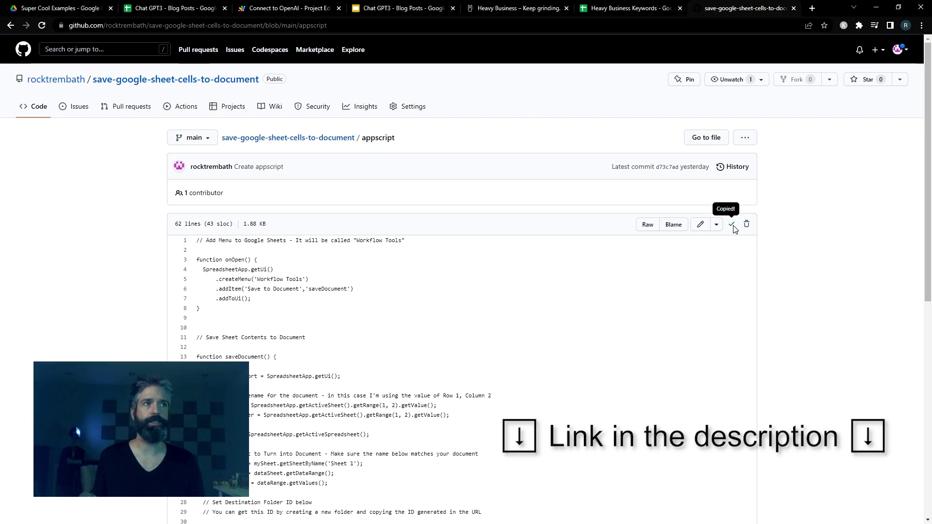
Paste the saveDocument code at the end of Code.gs and select the line-85 destinationID
{"action": "left_click", "coordinate": [286, 8]}
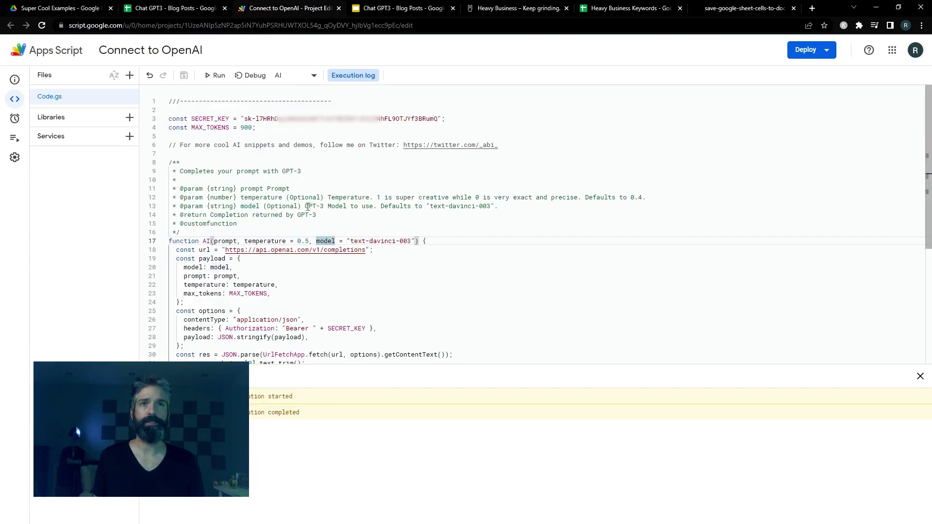
{"action": "scroll", "coordinate": [289, 228], "scroll_direction": "down", "scroll_amount": 5}
{"action": "left_click", "coordinate": [920, 376]}
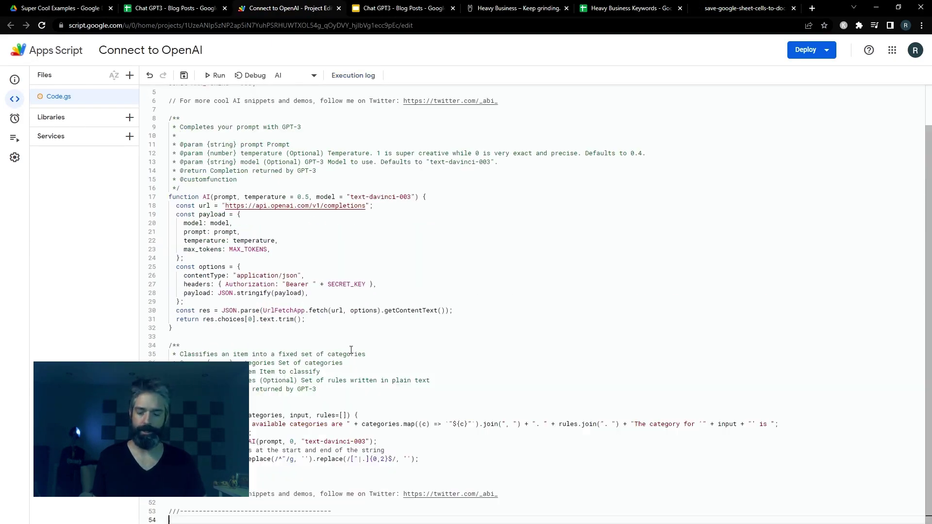
{"action": "key", "text": "ctrl+v"}
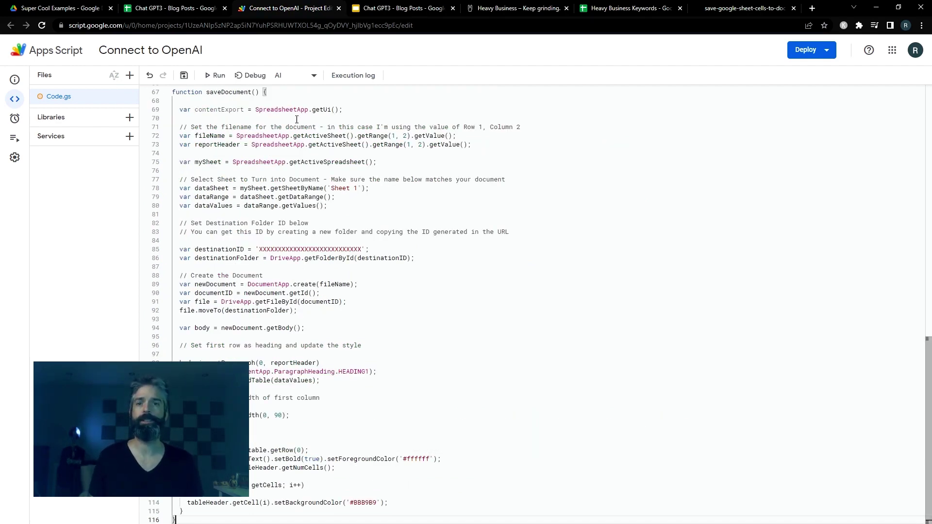
{"action": "left_click_drag", "start_coordinate": [179, 249], "coordinate": [372, 249]}
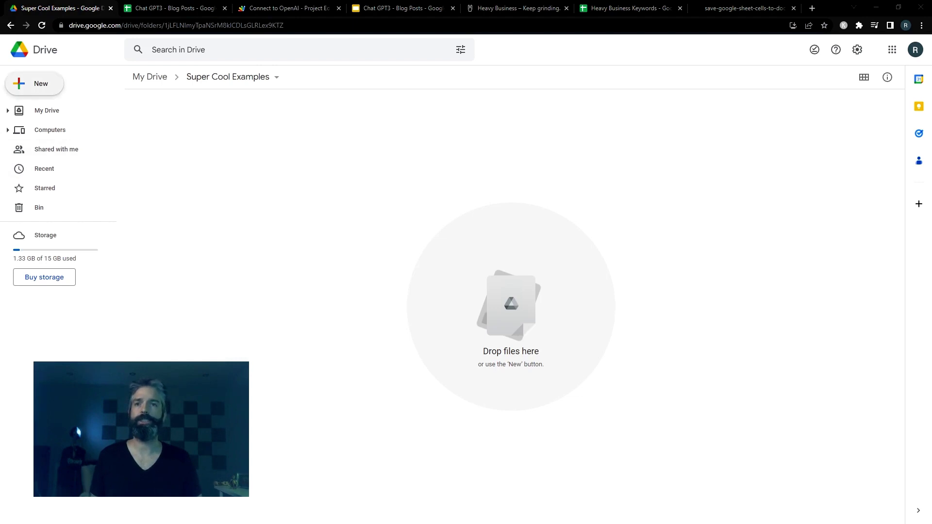
Create and open a 'Blogs' folder in Super Cool Examples, then select its ID
{"action": "left_click", "coordinate": [34, 83]}
{"action": "left_click", "coordinate": [73, 88]}
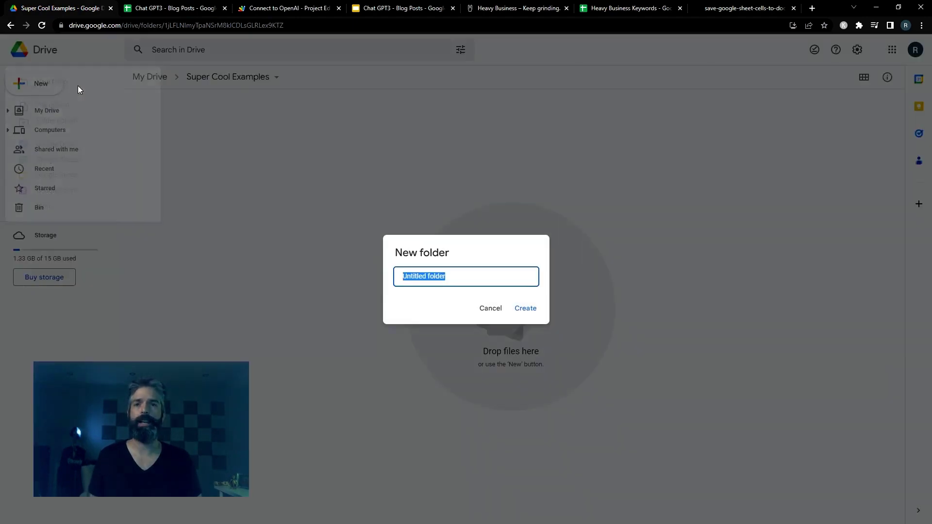
{"action": "type", "text": "Blogs"}
{"action": "key", "text": "Return"}
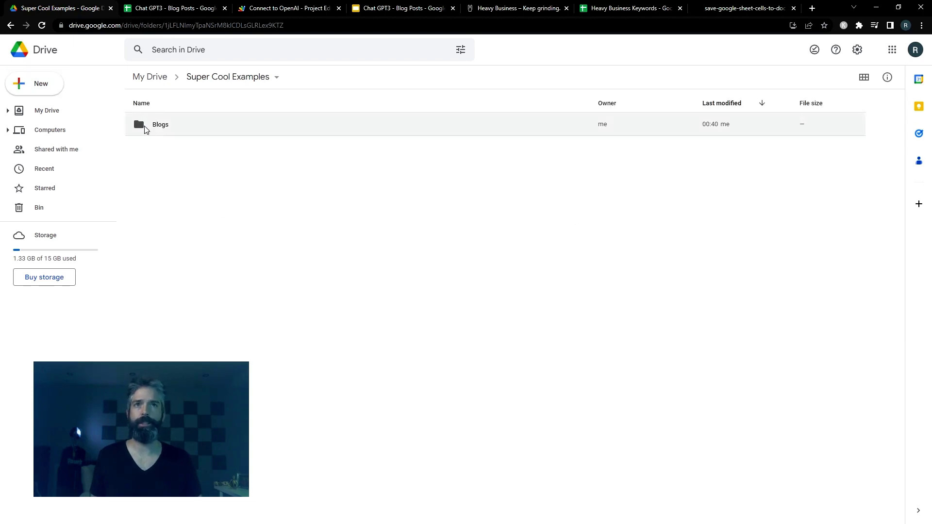
{"action": "double_click", "coordinate": [158, 125]}
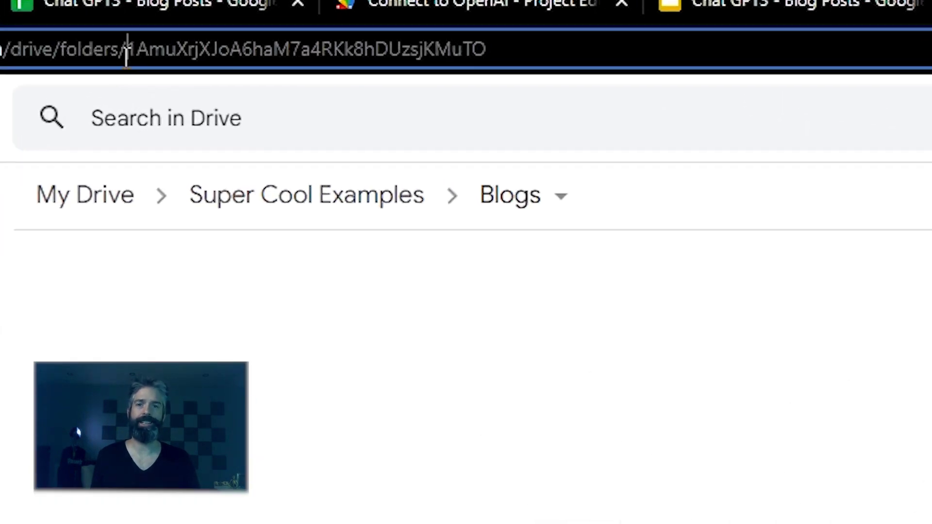
{"action": "left_click_drag", "start_coordinate": [127, 48], "coordinate": [487, 48]}
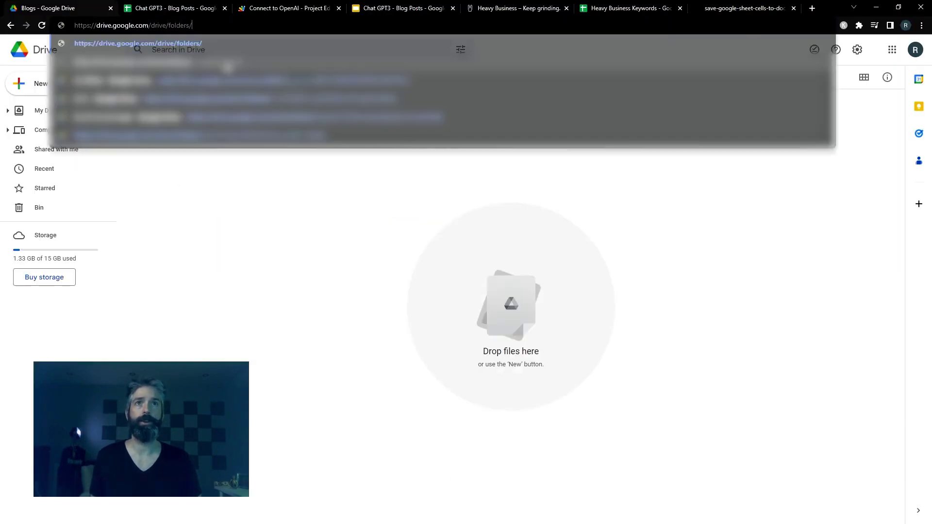
Replace the placeholder ID on line 85 with the Blogs folder ID and save
{"action": "left_click", "coordinate": [290, 8]}
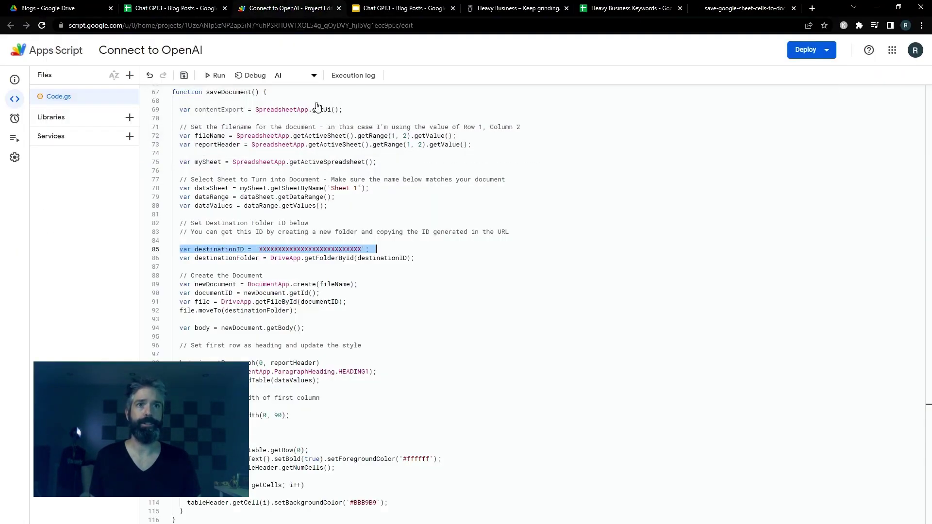
{"action": "left_click", "coordinate": [261, 250]}
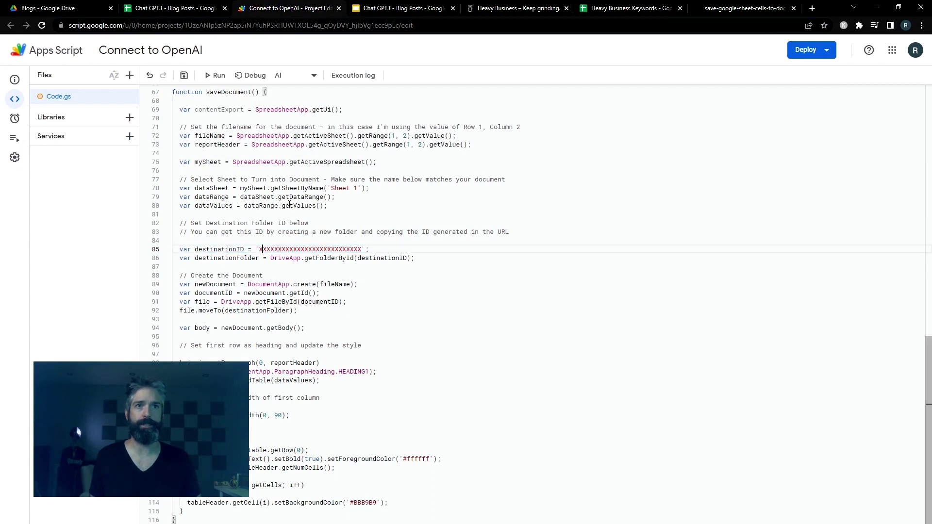
{"action": "key", "text": "shift+Right"}
{"action": "key", "text": "shift+Right"}
{"action": "key", "text": "shift+Right"}
{"action": "key", "text": "shift+Right"}
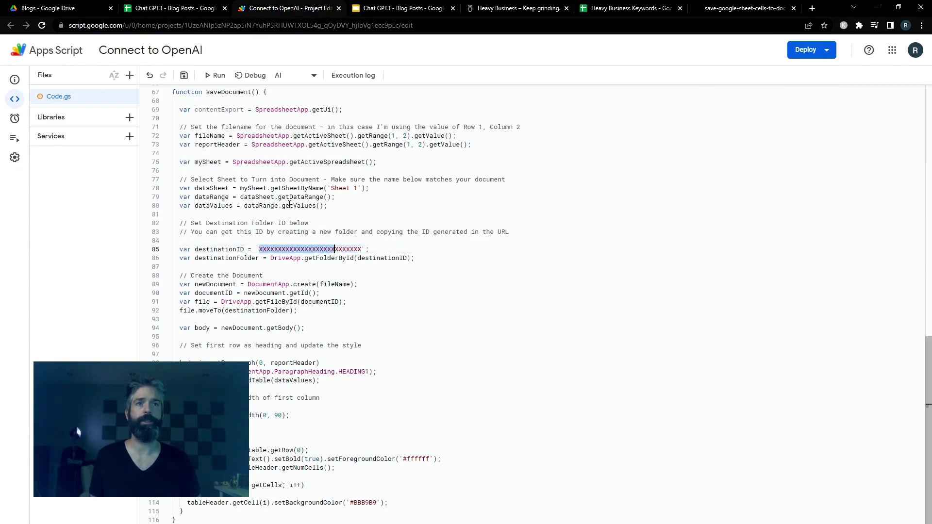
{"action": "key", "text": "ctrl+v"}
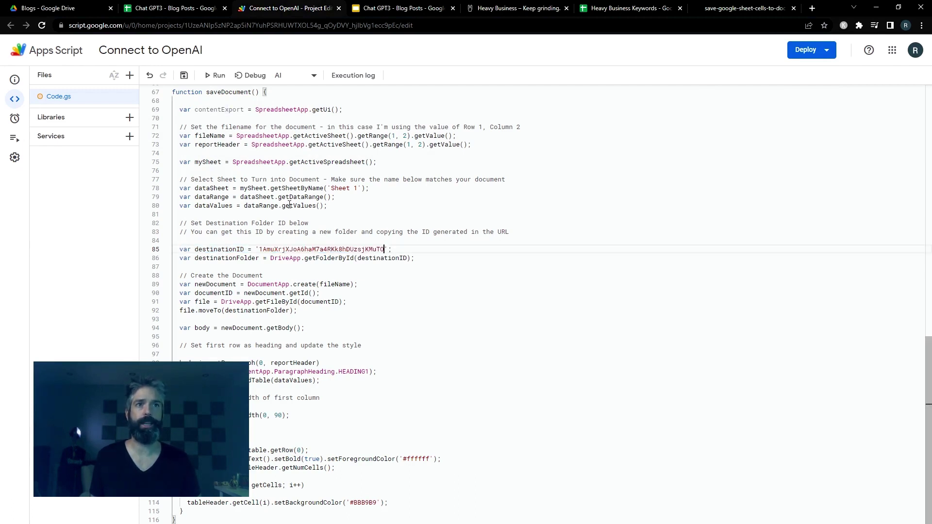
{"action": "left_click", "coordinate": [266, 275]}
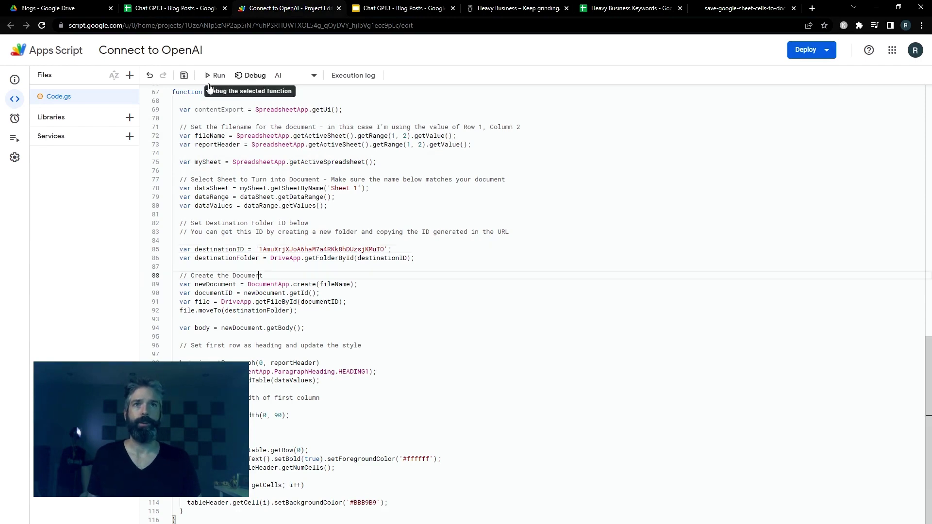
{"action": "left_click", "coordinate": [184, 75]}
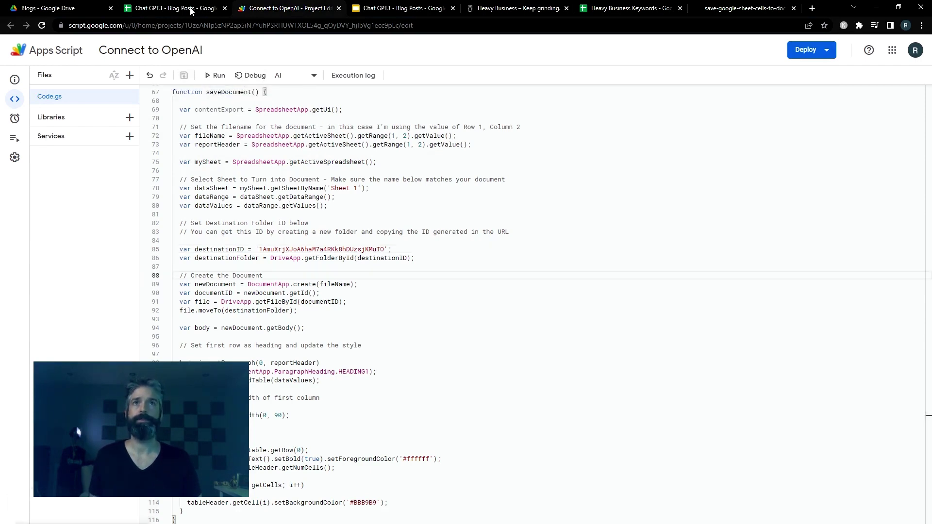
Reload the Chat GPT3 - Blog Posts spreadsheet and run the Workflow Tools export action
{"action": "left_click", "coordinate": [175, 8]}
{"action": "left_click", "coordinate": [380, 25]}
{"action": "key", "text": "Return"}
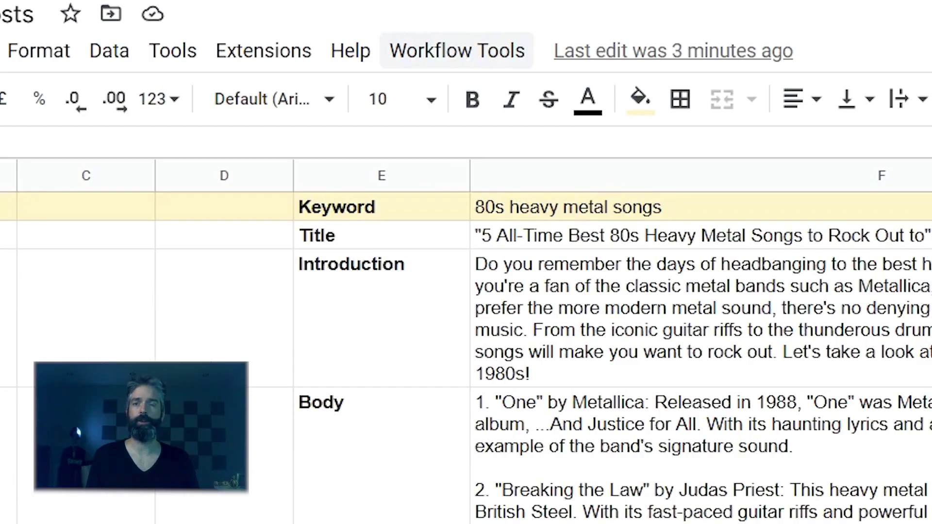
{"action": "left_click", "coordinate": [506, 59]}
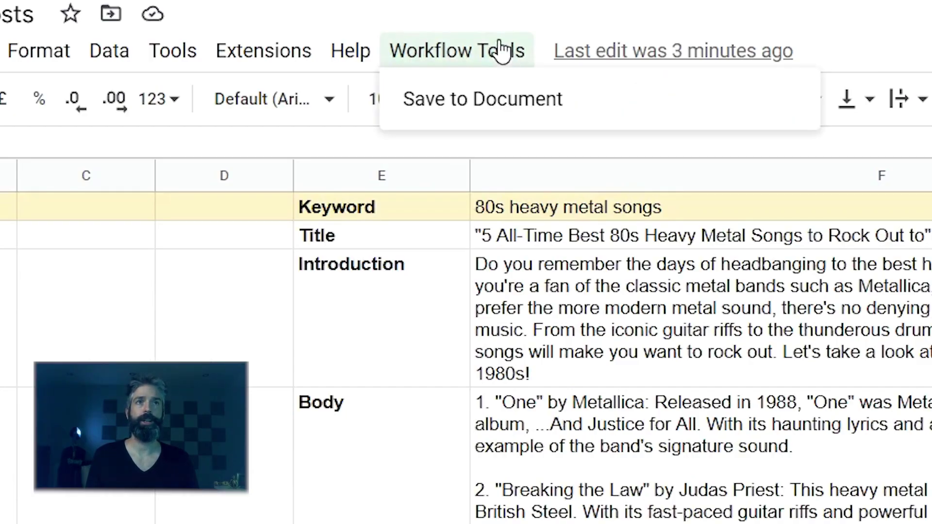
{"action": "left_click", "coordinate": [493, 109]}
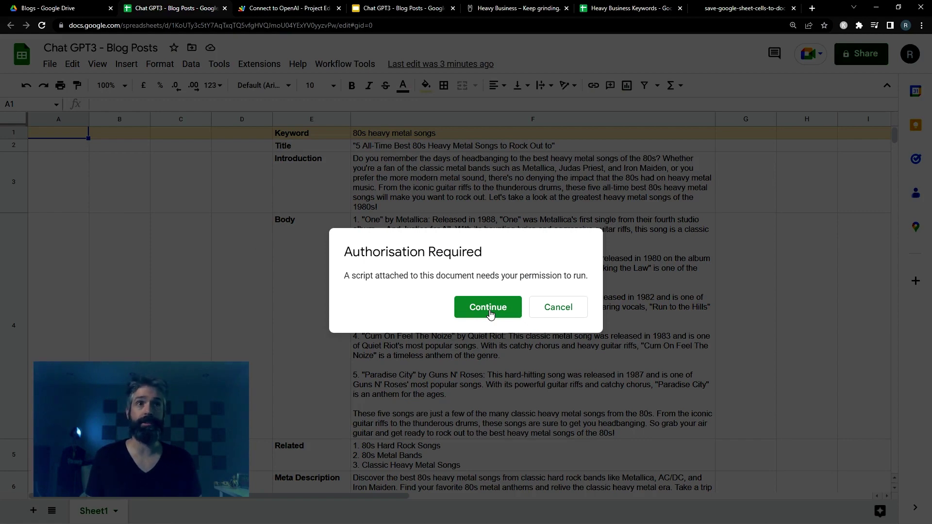
Authorise the unverified Connect to OpenAI app and grant its requested permissions
{"action": "left_click", "coordinate": [488, 307]}
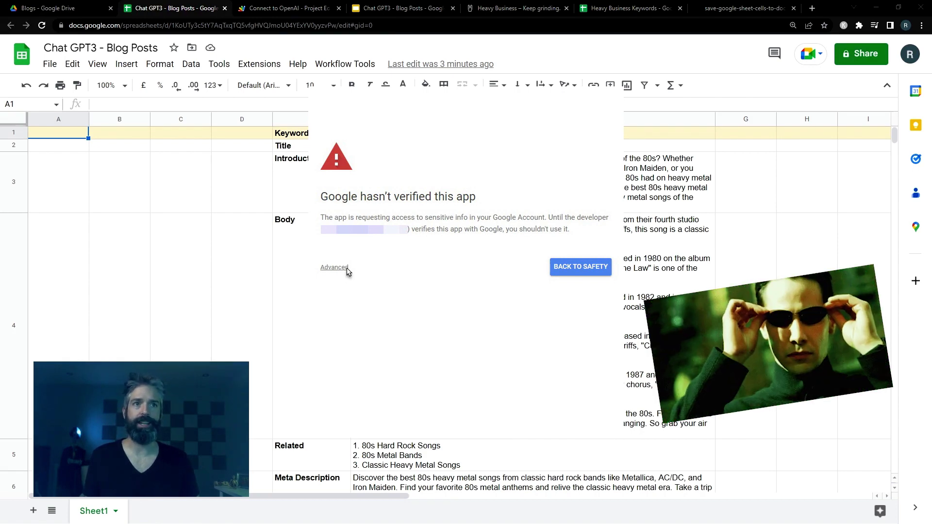
{"action": "left_click", "coordinate": [335, 268]}
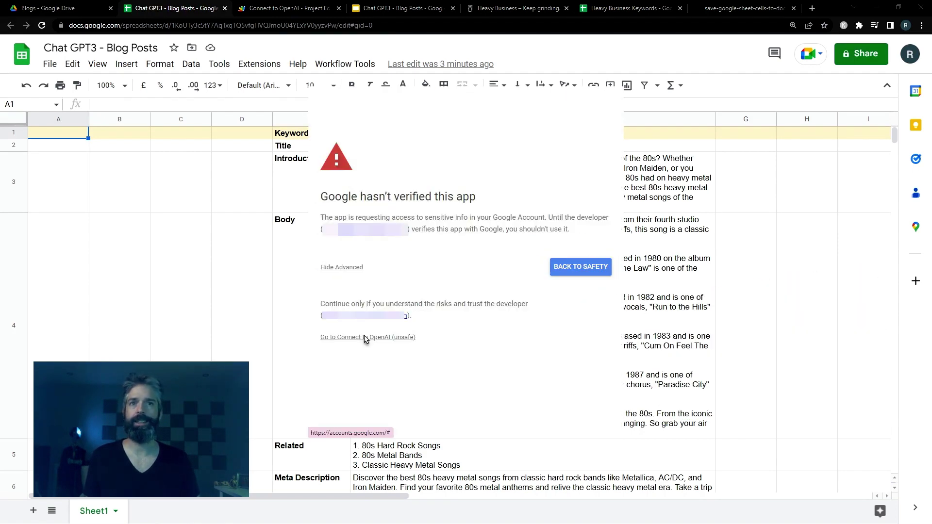
{"action": "left_click", "coordinate": [365, 339]}
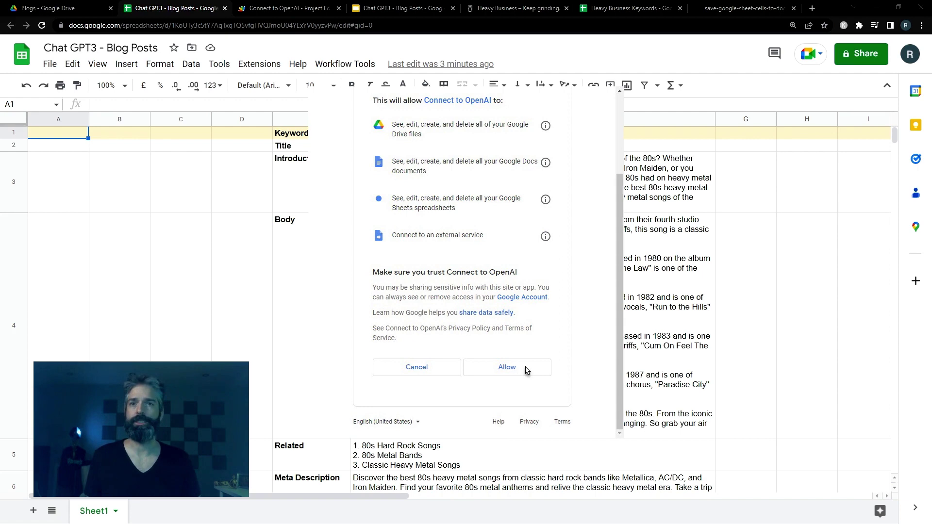
{"action": "left_click", "coordinate": [507, 367]}
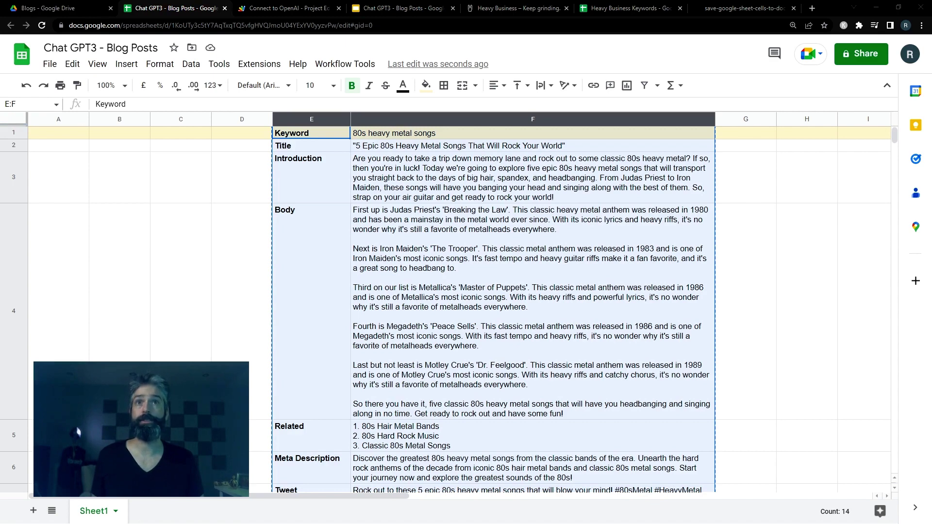
Paste the blog post at A1 into columns A–B, then run Workflow Tools > Save to Document
{"action": "left_click", "coordinate": [51, 136]}
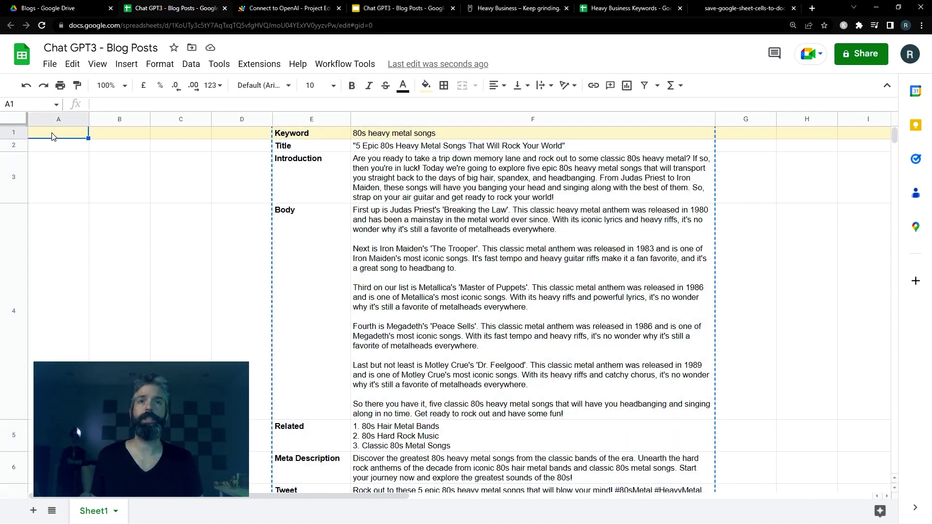
{"action": "key", "text": "ctrl+v"}
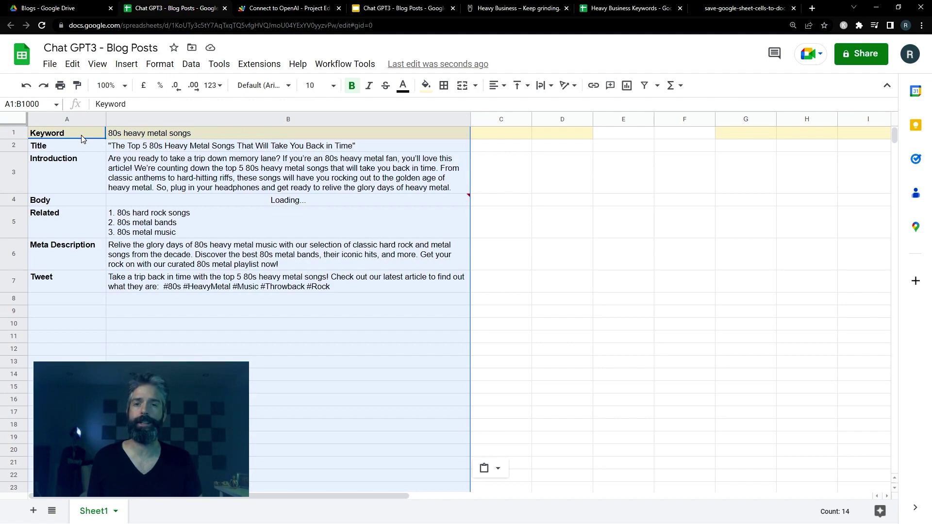
{"action": "left_click", "coordinate": [81, 135]}
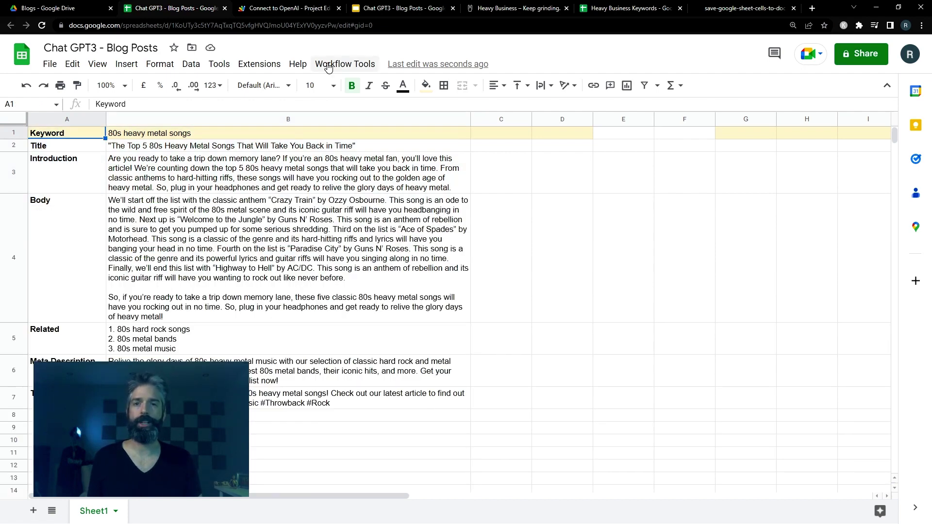
{"action": "left_click", "coordinate": [344, 64]}
{"action": "left_click", "coordinate": [350, 85]}
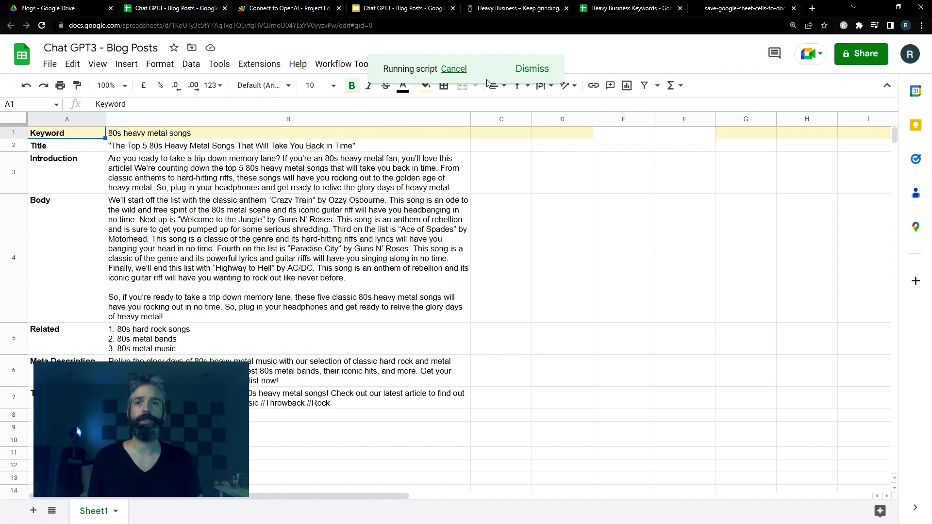
Reload the Drive Blogs folder to reveal the new '80s heavy metal songs' document
{"action": "left_click", "coordinate": [48, 9]}
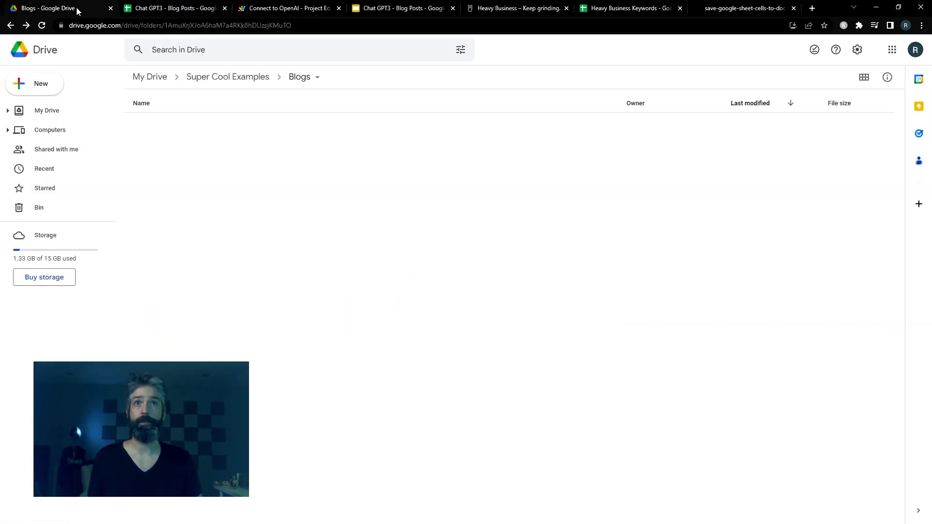
{"action": "left_click", "coordinate": [218, 26]}
{"action": "key", "text": "Return"}
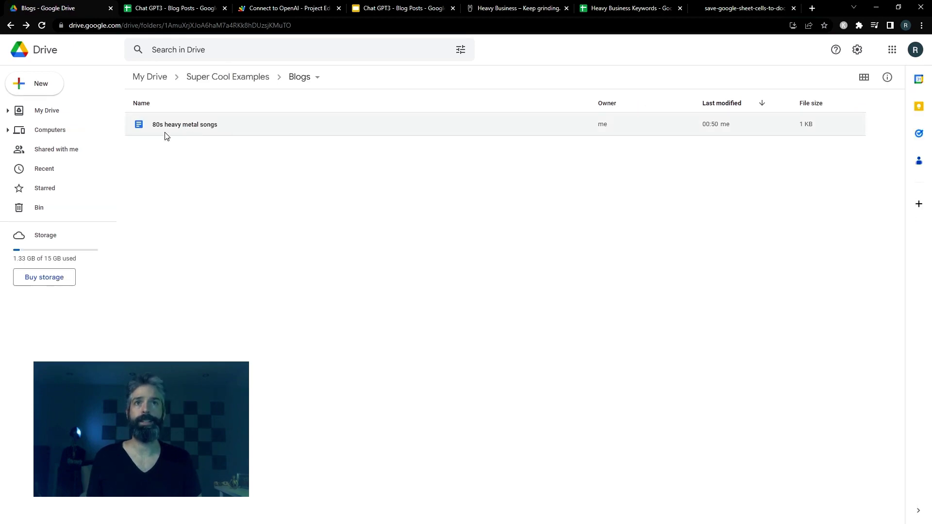
{"action": "left_click", "coordinate": [175, 8]}
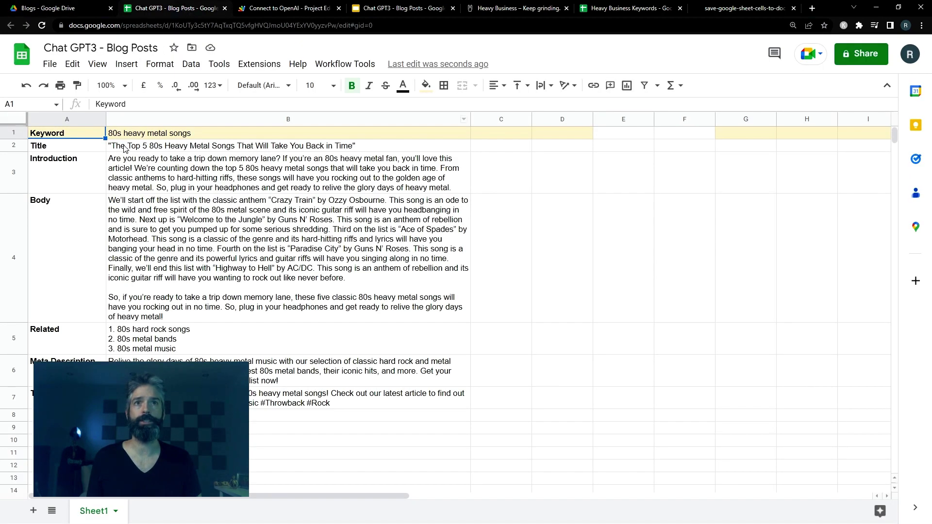
{"action": "left_click", "coordinate": [70, 7]}
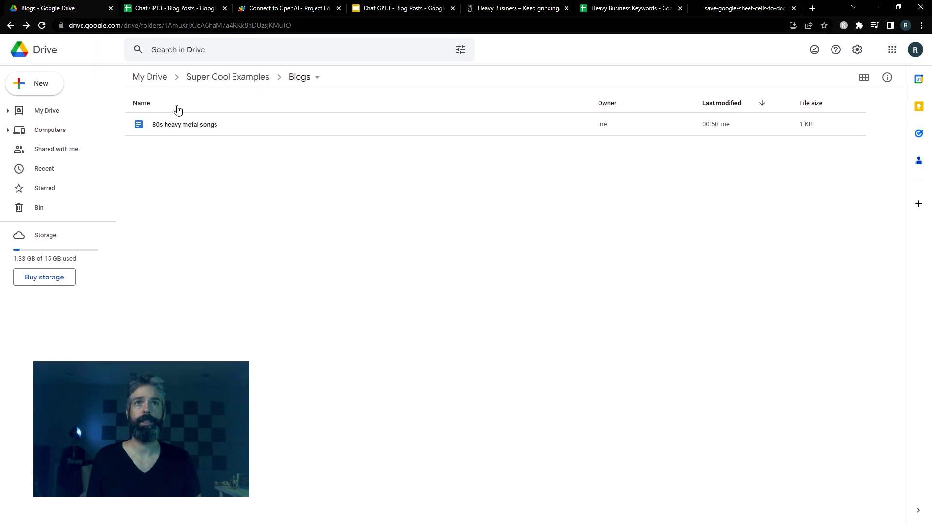
Open the exported '80s heavy metal songs' document from the Drive folder
{"action": "double_click", "coordinate": [178, 124]}
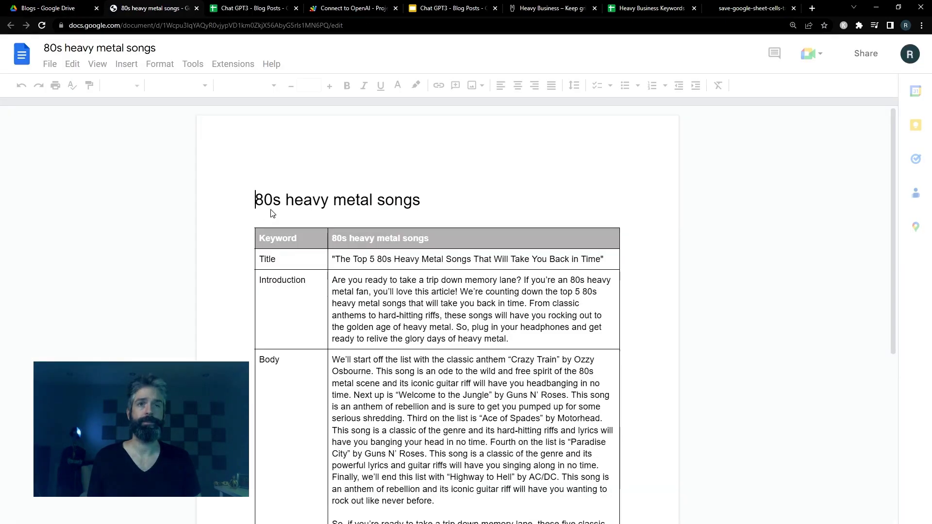
{"action": "scroll", "coordinate": [364, 295], "scroll_direction": "down", "scroll_amount": 2}
{"action": "scroll", "coordinate": [365, 295], "scroll_direction": "down", "scroll_amount": 2}
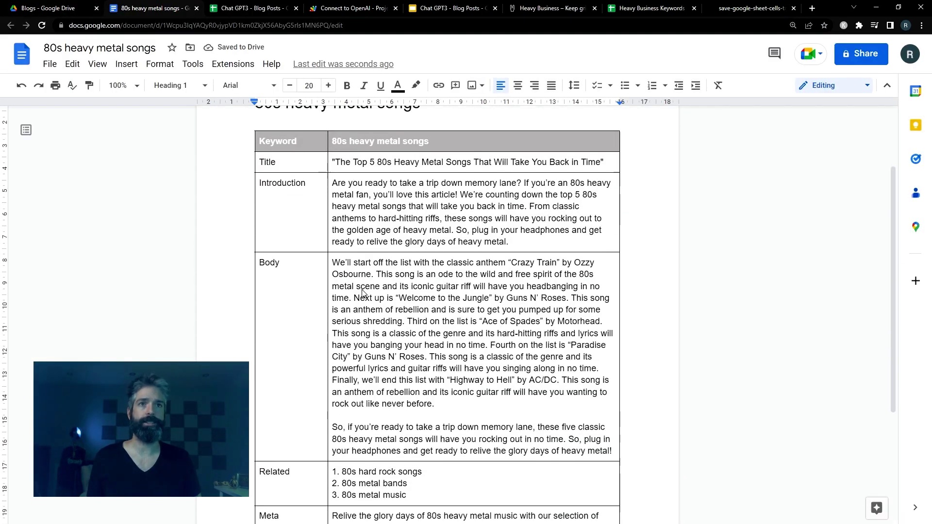
{"action": "scroll", "coordinate": [317, 154], "scroll_direction": "down", "scroll_amount": 3}
{"action": "scroll", "coordinate": [328, 218], "scroll_direction": "down", "scroll_amount": 3}
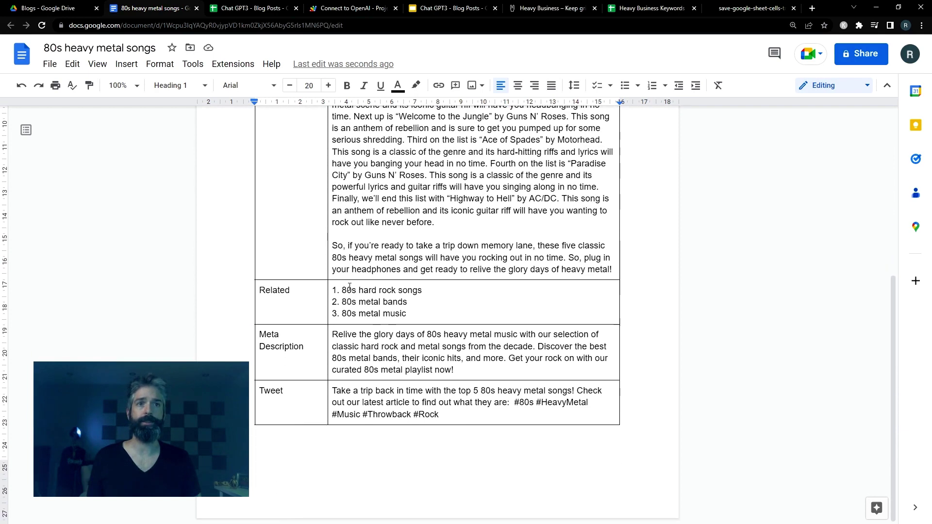
{"action": "scroll", "coordinate": [355, 282], "scroll_direction": "up", "scroll_amount": 5}
{"action": "scroll", "coordinate": [354, 283], "scroll_direction": "up", "scroll_amount": 2}
{"action": "scroll", "coordinate": [355, 282], "scroll_direction": "up", "scroll_amount": 1}
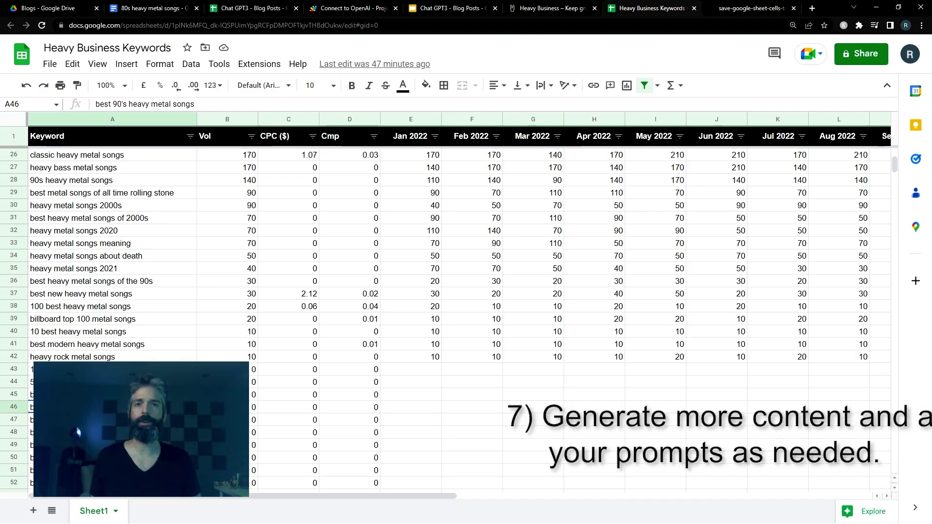
Paste 'best 90's heavy metal songs' as the keyword in B1 of Chat GPT3 - Blog Posts
{"action": "left_click", "coordinate": [269, 13]}
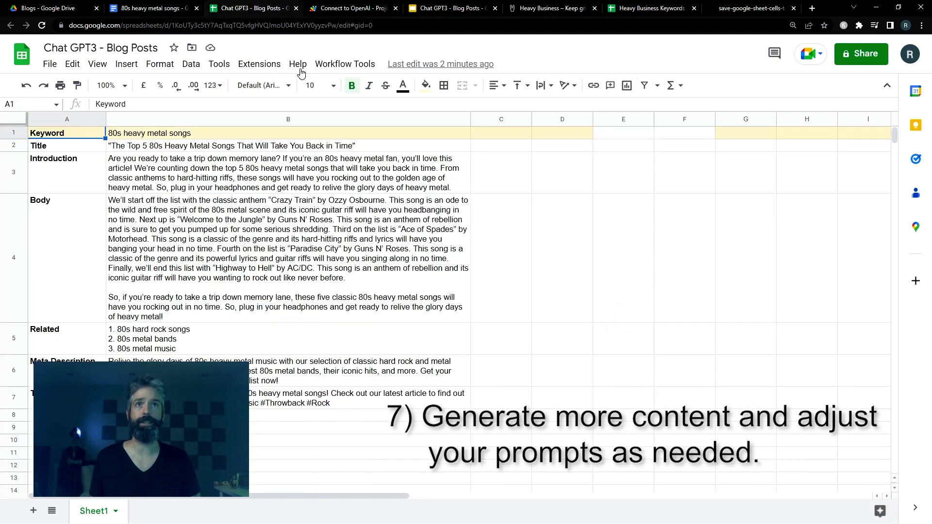
{"action": "left_click", "coordinate": [250, 135]}
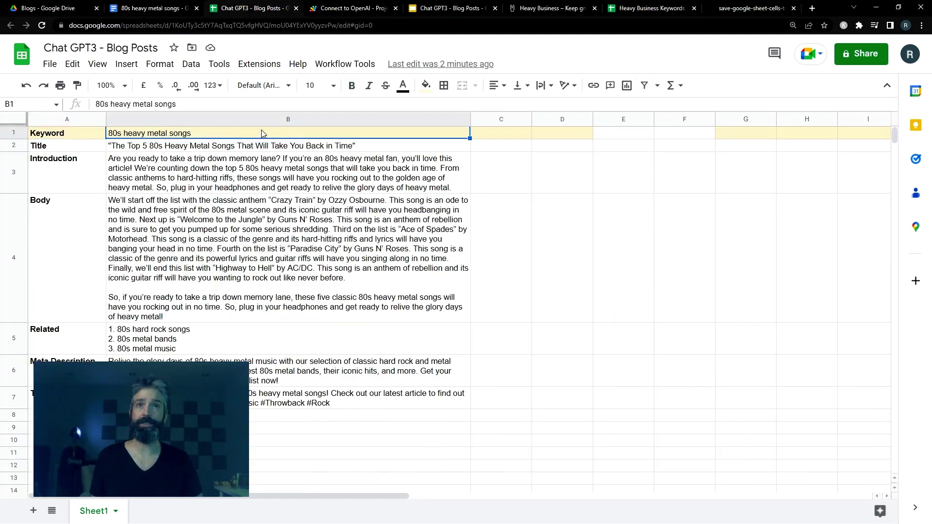
{"action": "key", "text": "ctrl+v"}
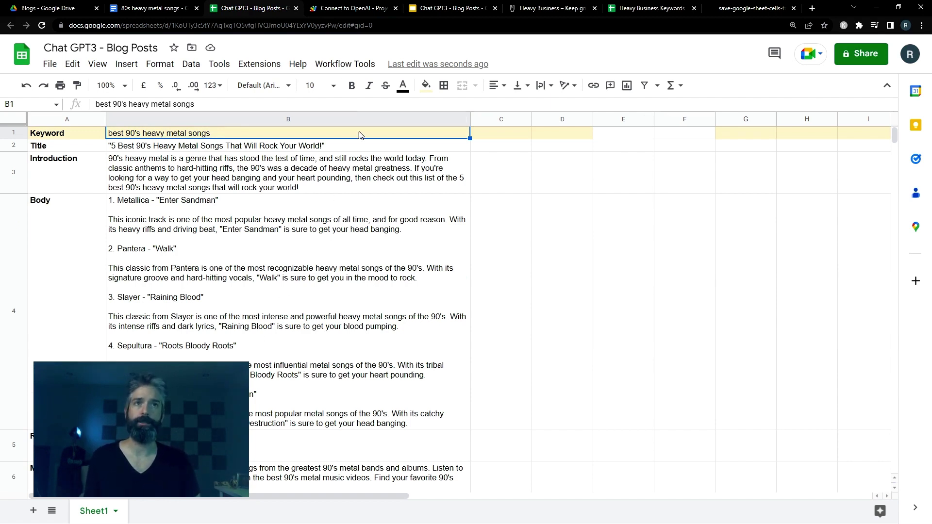
Save the regenerated post as a Google Doc and check it in the Blogs folder
{"action": "left_click", "coordinate": [346, 66]}
{"action": "left_click", "coordinate": [354, 85]}
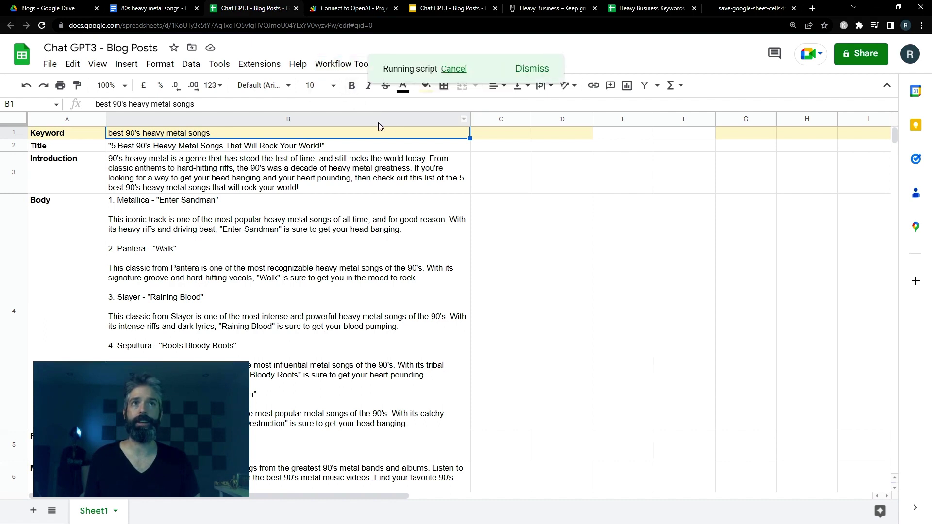
{"action": "left_click", "coordinate": [48, 8]}
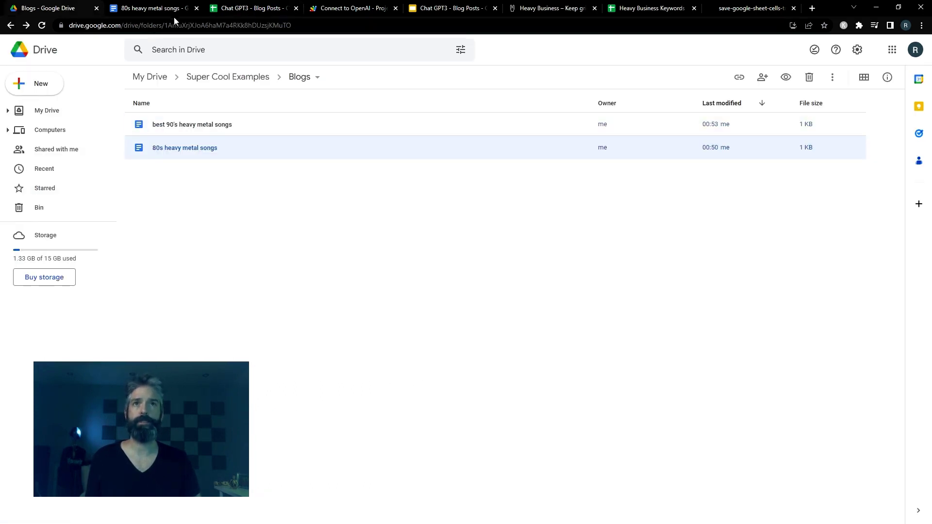
Open the 'best 90's heavy metal songs' doc, view sharing, and comment 'Lame!' on Enter Sandman
{"action": "double_click", "coordinate": [217, 126]}
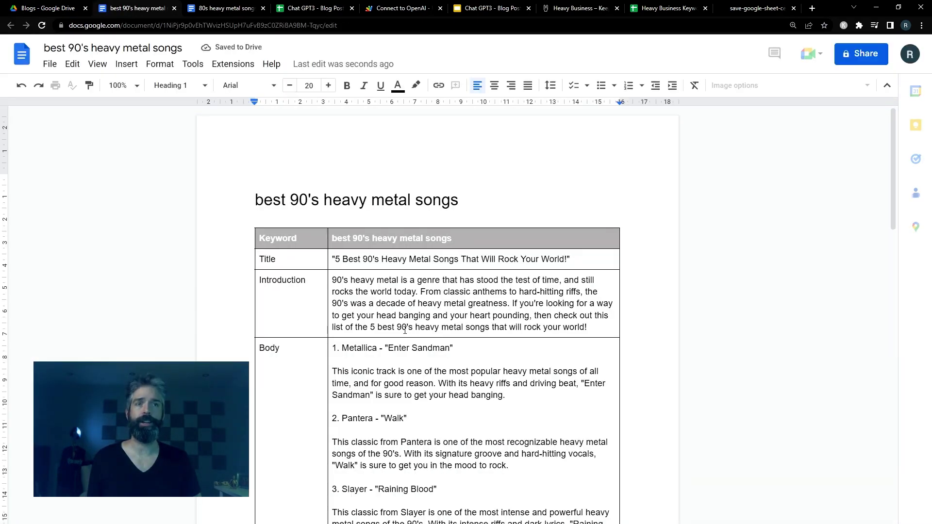
{"action": "scroll", "coordinate": [406, 331], "scroll_direction": "down", "scroll_amount": 5}
{"action": "scroll", "coordinate": [209, 203], "scroll_direction": "down", "scroll_amount": 5}
{"action": "scroll", "coordinate": [209, 203], "scroll_direction": "down", "scroll_amount": 3}
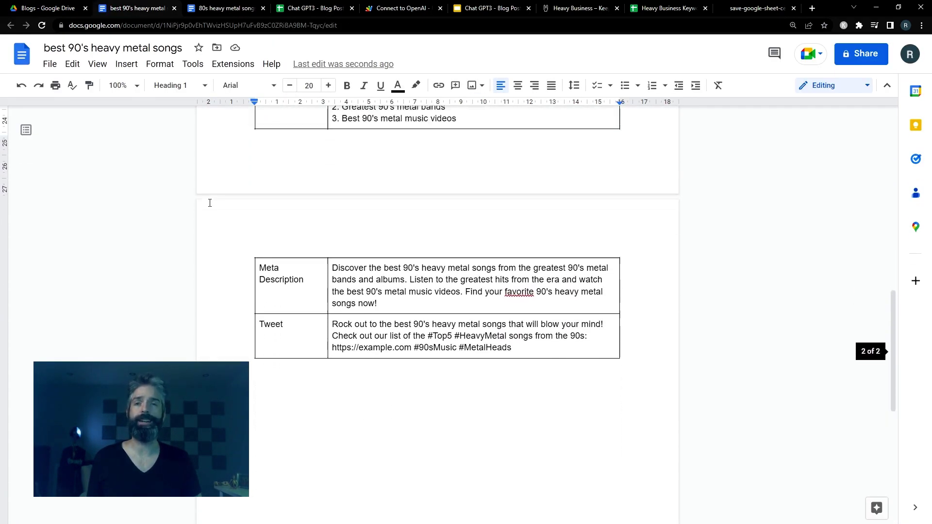
{"action": "scroll", "coordinate": [209, 202], "scroll_direction": "up", "scroll_amount": 8}
{"action": "scroll", "coordinate": [209, 203], "scroll_direction": "up", "scroll_amount": 6}
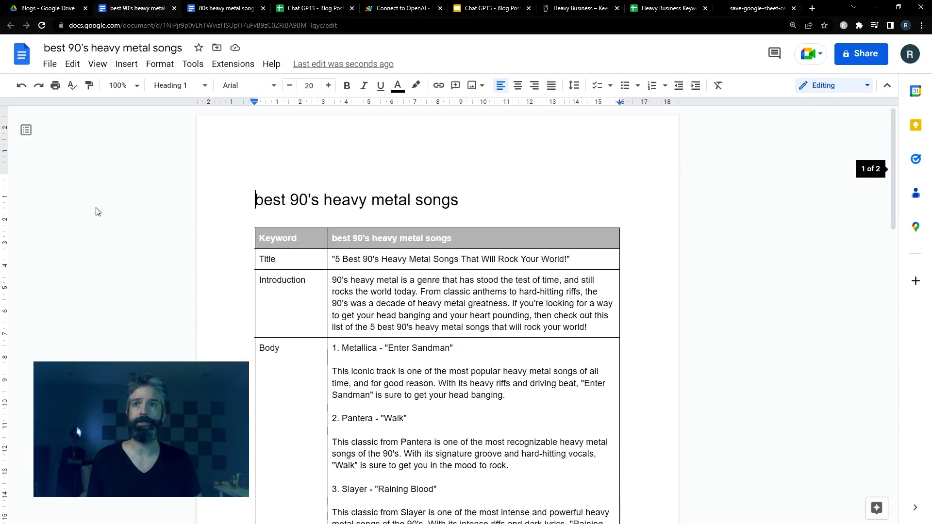
{"action": "left_click", "coordinate": [865, 53]}
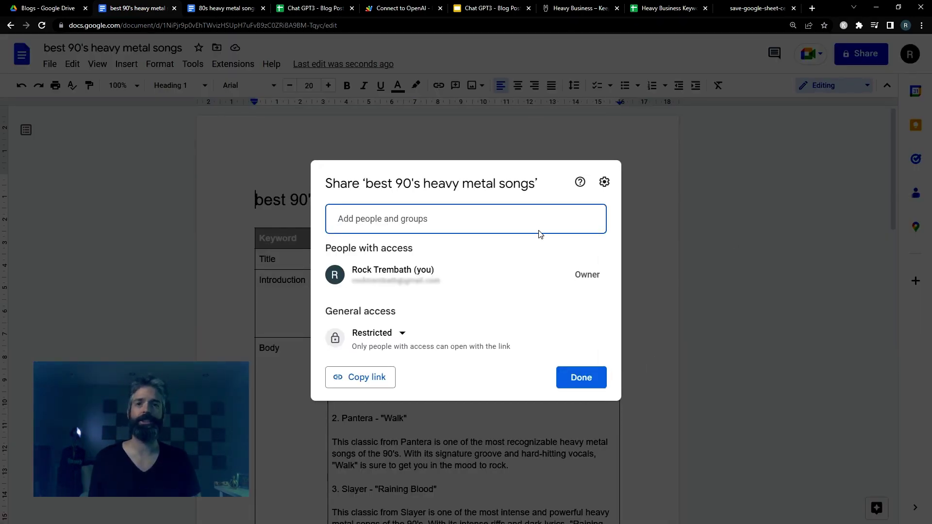
{"action": "left_click", "coordinate": [581, 377]}
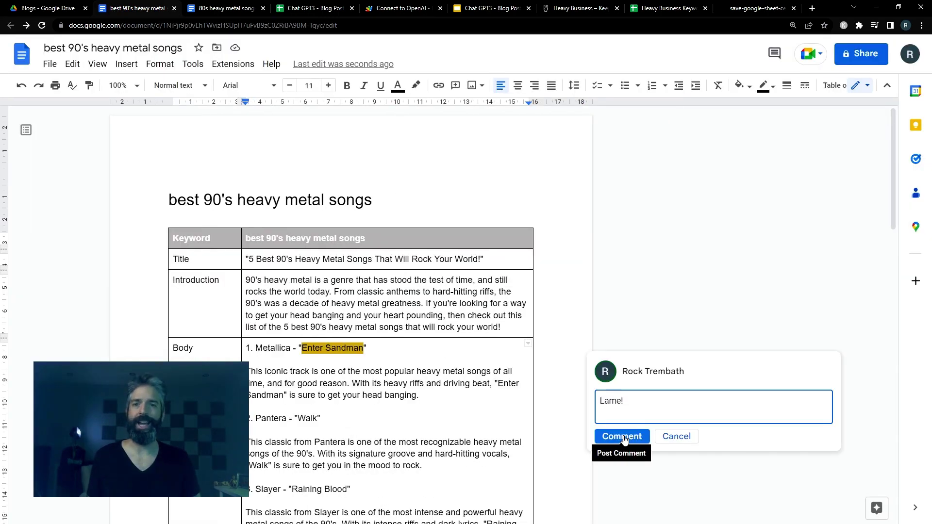
{"action": "left_click", "coordinate": [623, 436]}
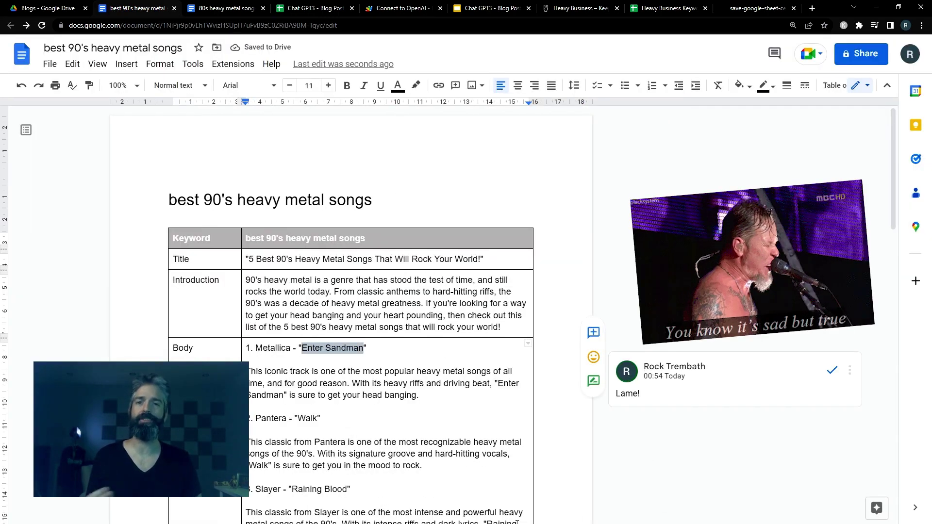
Show the version history of 'best 90's heavy metal songs' through File > Version history
{"action": "left_click", "coordinate": [372, 200]}
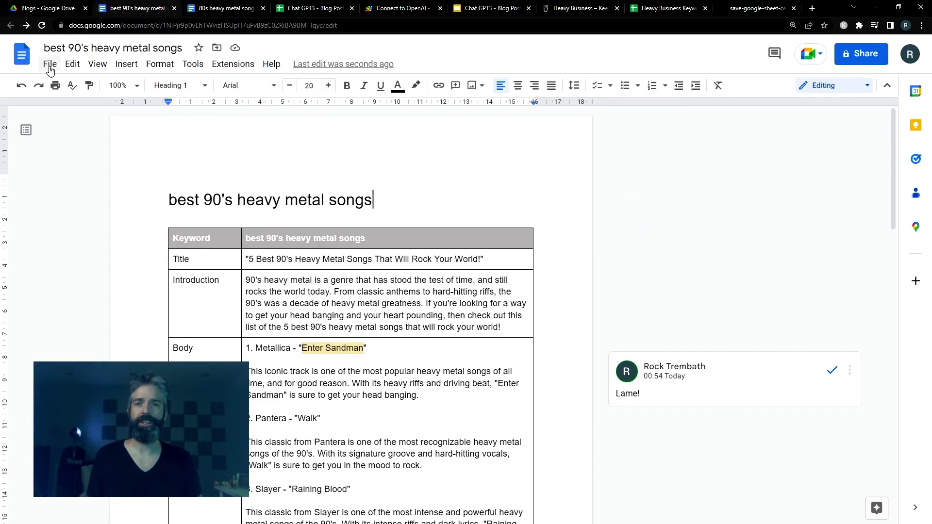
{"action": "left_click", "coordinate": [50, 64]}
{"action": "left_click", "coordinate": [91, 309]}
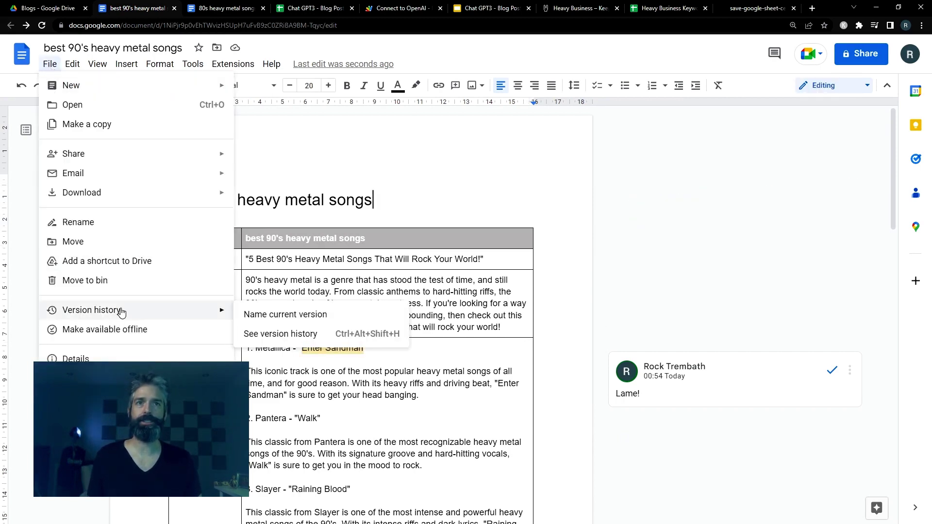
{"action": "left_click", "coordinate": [292, 333]}
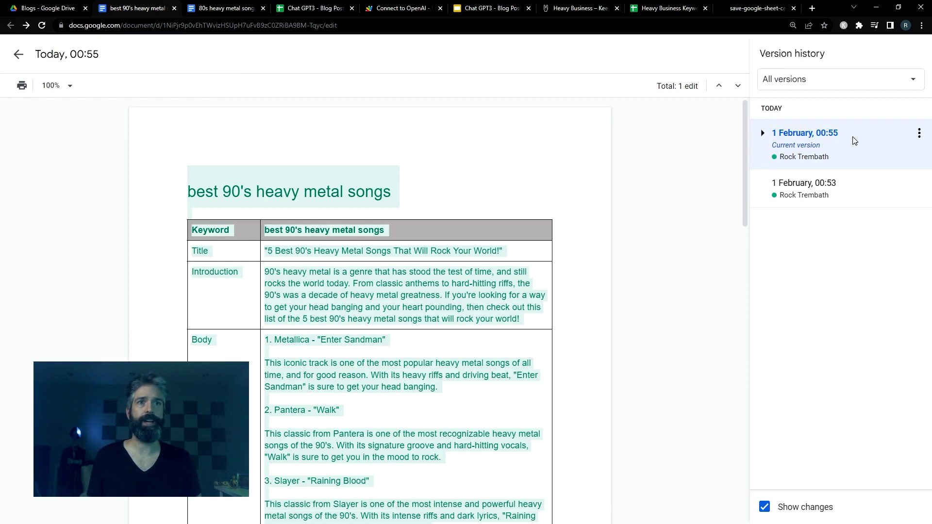